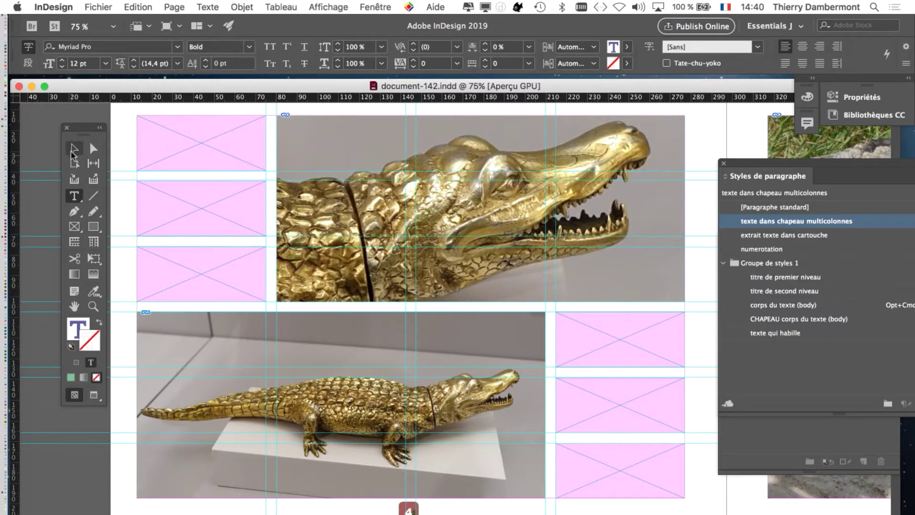
Step: Delete the middle and lower pink frames beside the golden crocodile head on page 4, keeping the upper one
click(74, 151)
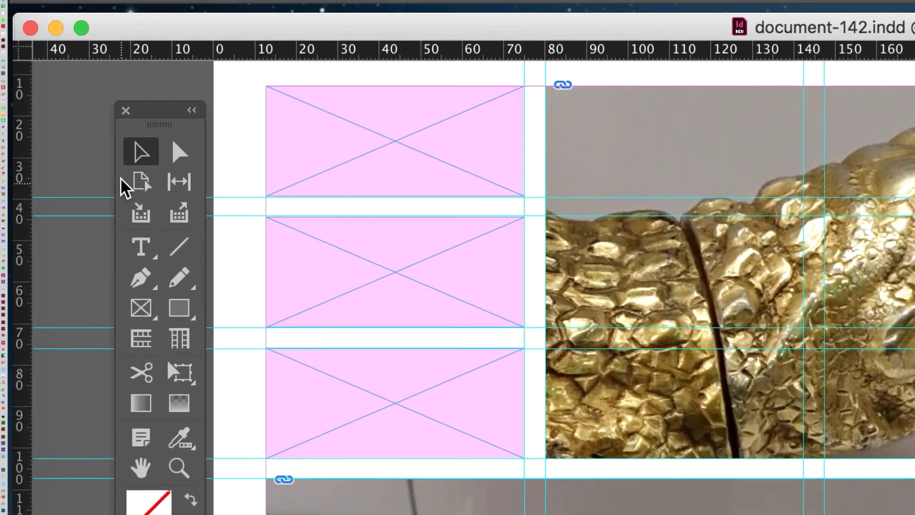
click(310, 228)
click(324, 151)
click(335, 241)
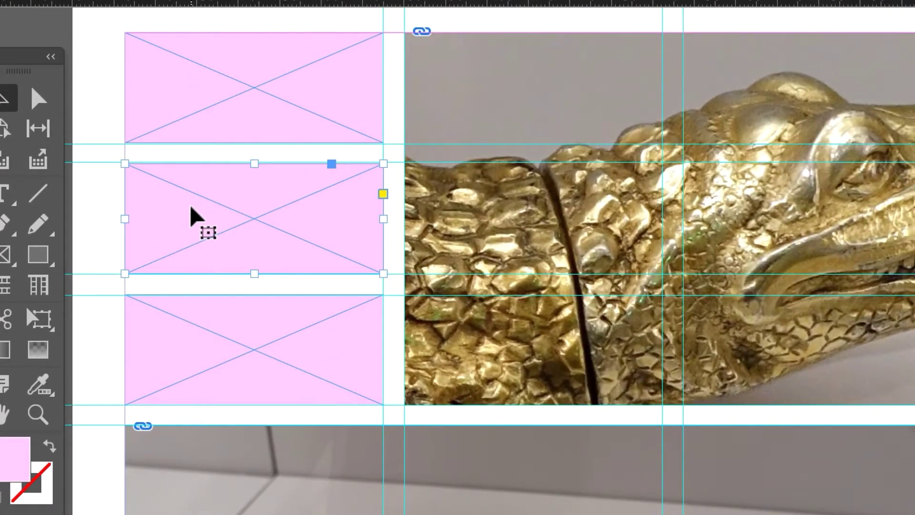
key(Delete)
click(244, 332)
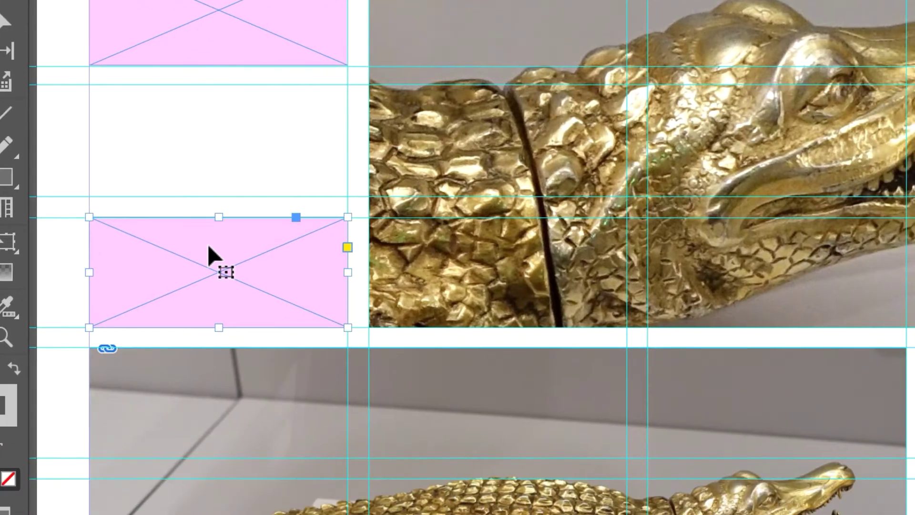
key(Delete)
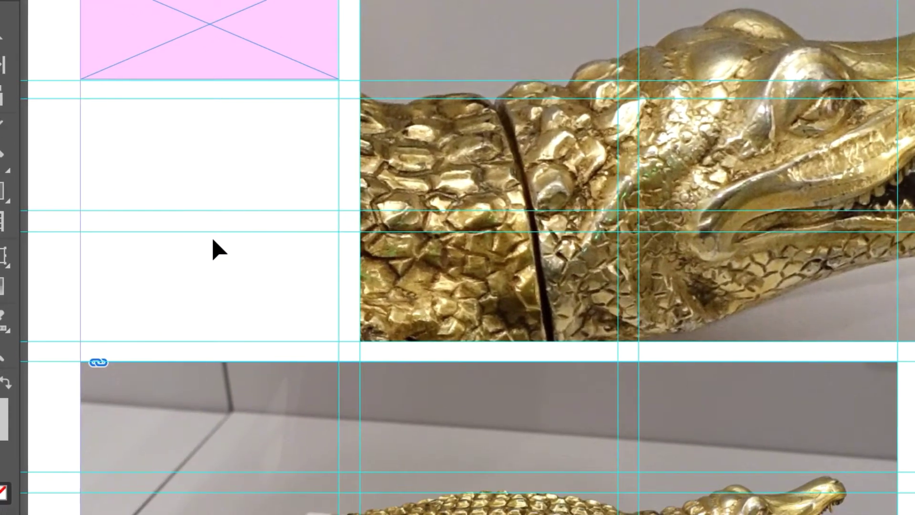
click(260, 43)
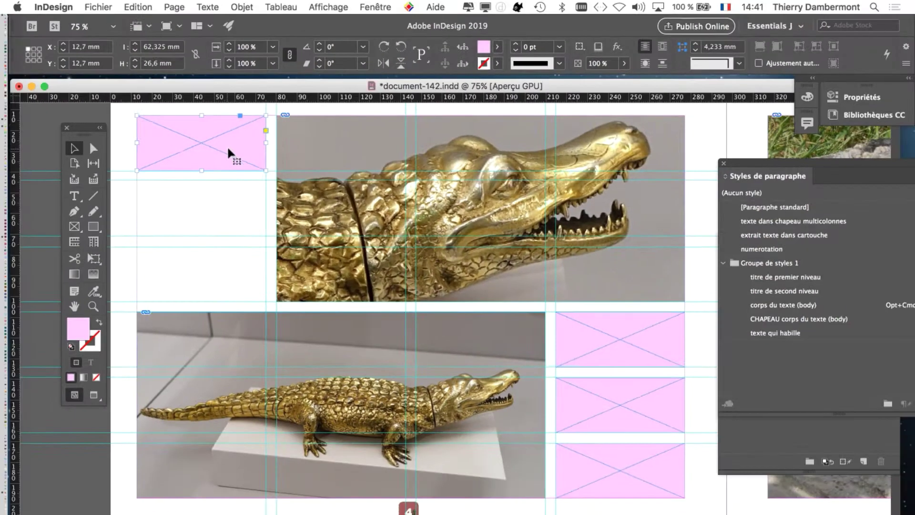
Step: Delete the upper two pink frames beside the full-length golden crocodile on page 4, keeping the lowest one
click(619, 404)
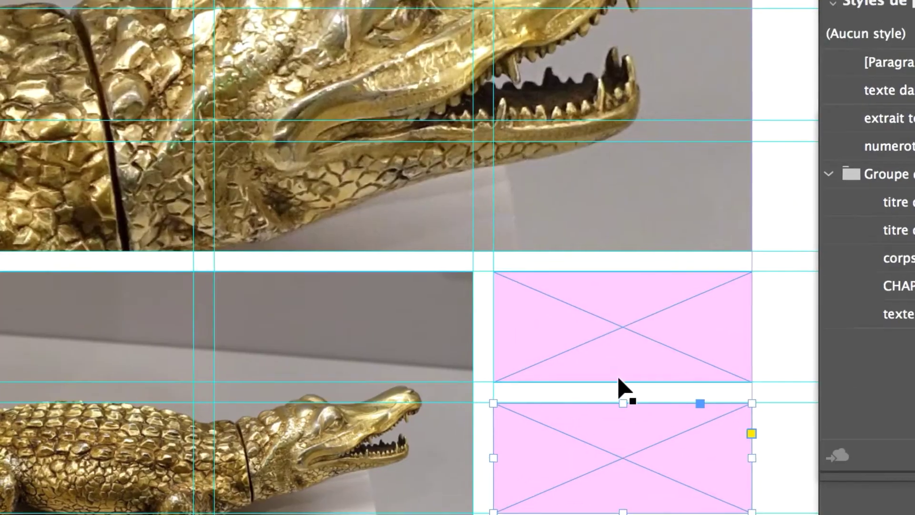
key(Delete)
click(619, 324)
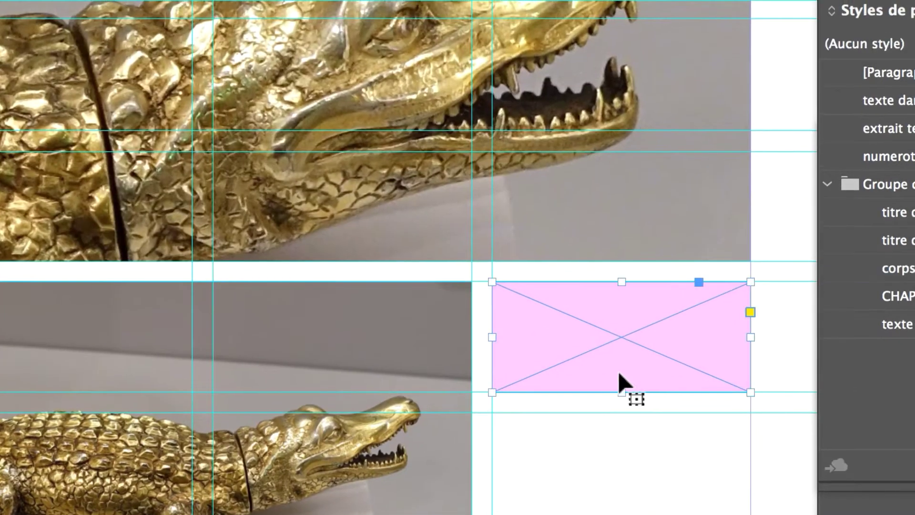
key(Delete)
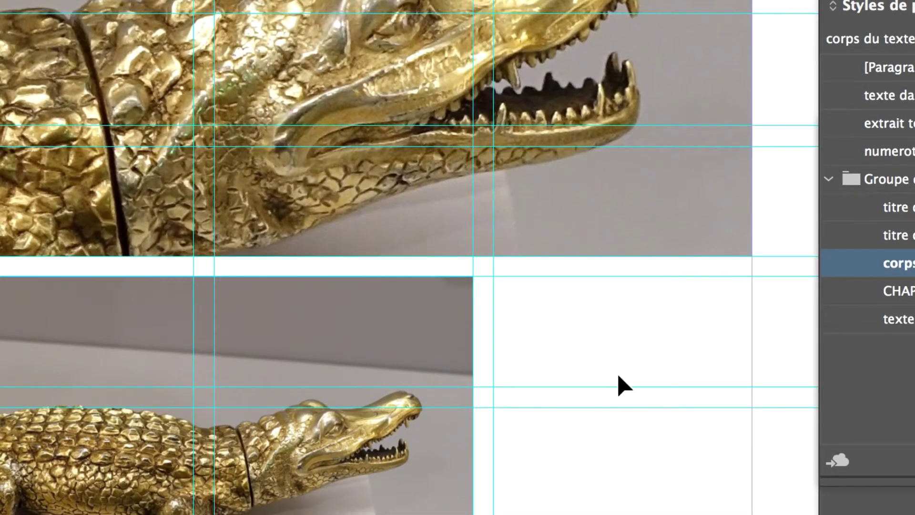
click(622, 446)
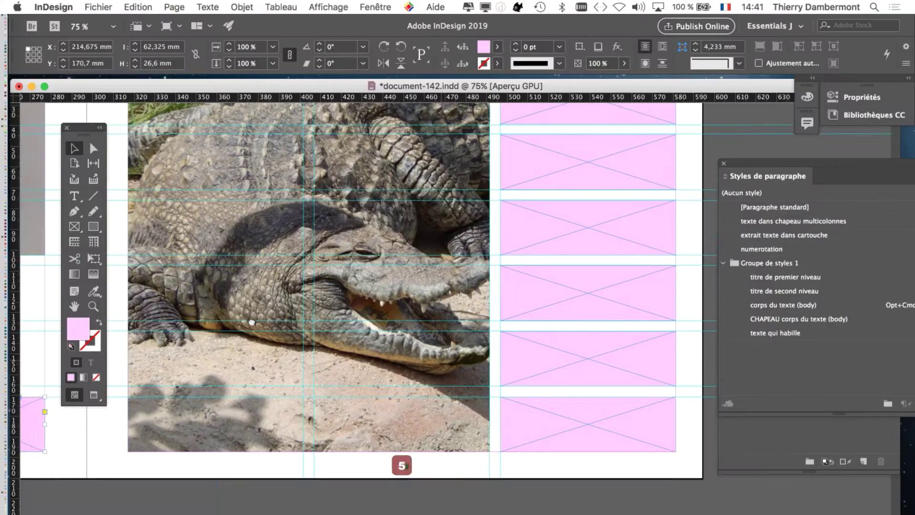
Step: Delete the five lower pink frames beside the crocodile photo on page 5, keeping only the uppermost one
scroll(252, 322, up, 3)
scroll(252, 323, right, 1)
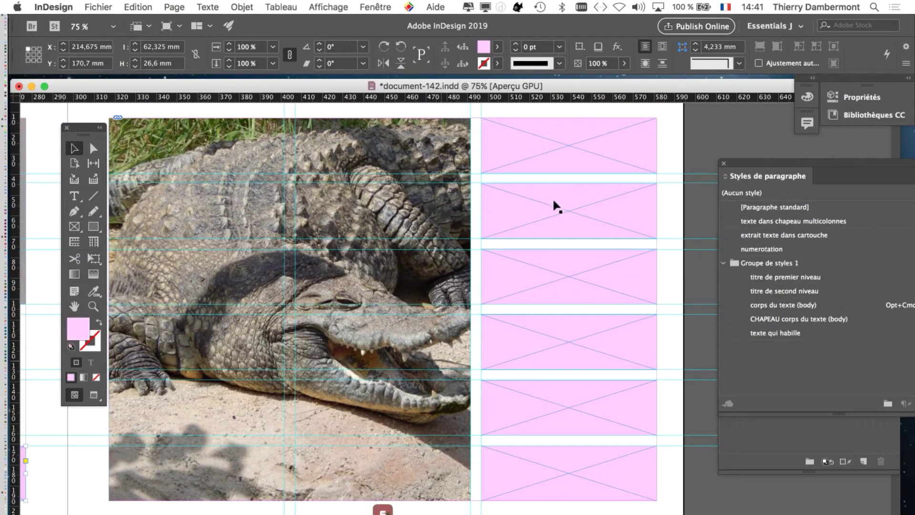
scroll(536, 149, left, 1)
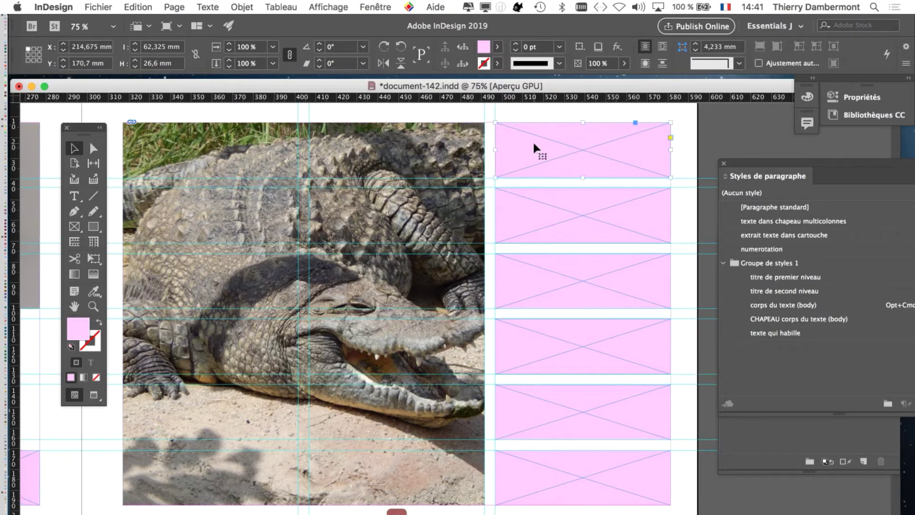
click(553, 464)
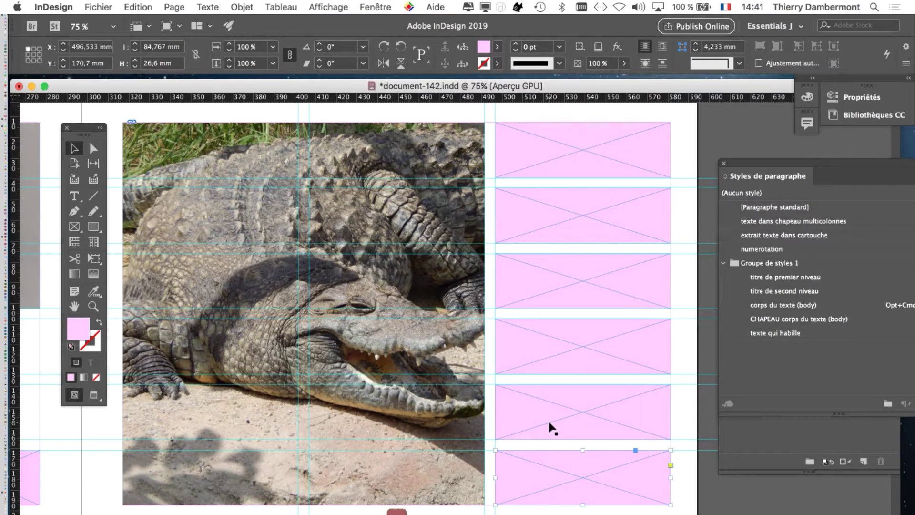
click(549, 238)
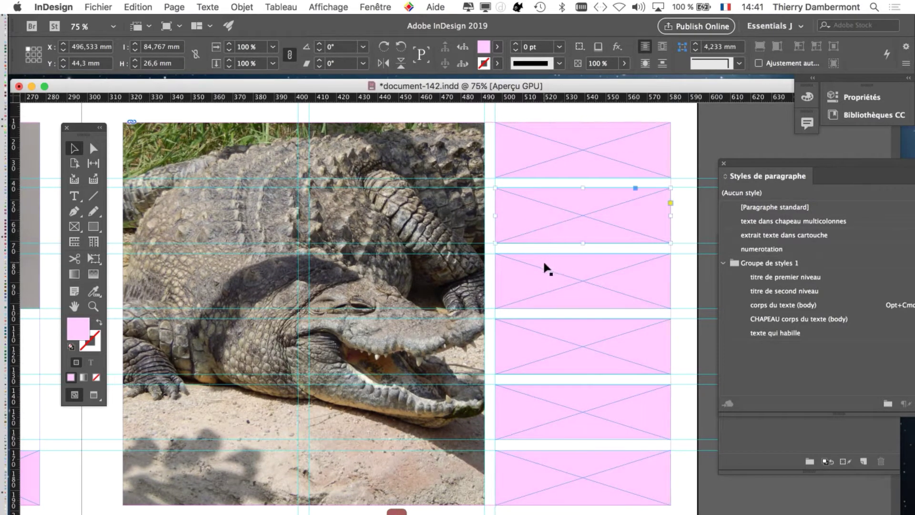
key(Delete)
click(548, 290)
key(Delete)
click(529, 345)
key(Delete)
click(535, 413)
key(Delete)
click(554, 472)
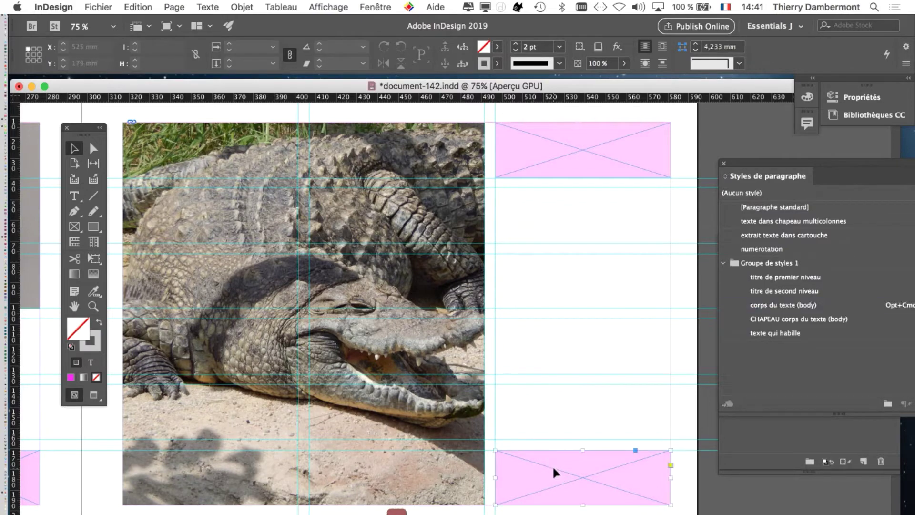
key(Delete)
click(556, 172)
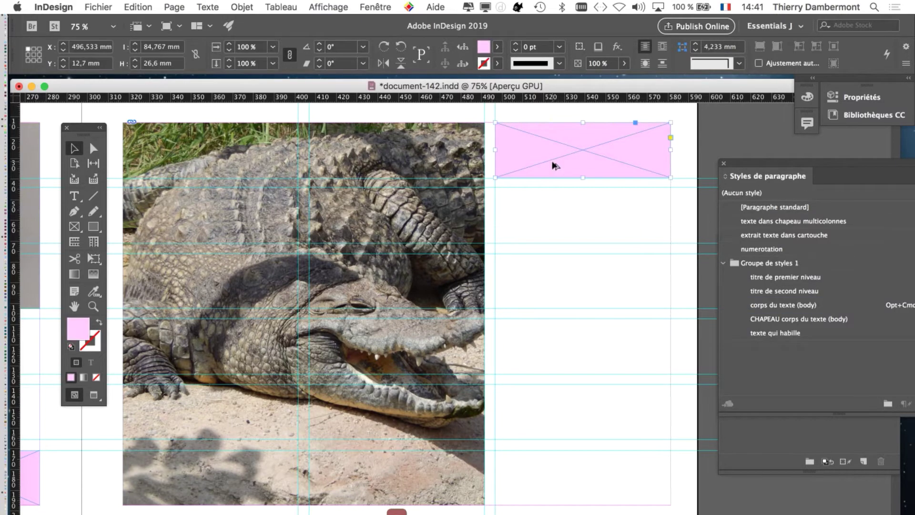
Step: Convert the empty pink frame beside the golden crocodile head on page 4 into a text frame
key(super+minus)
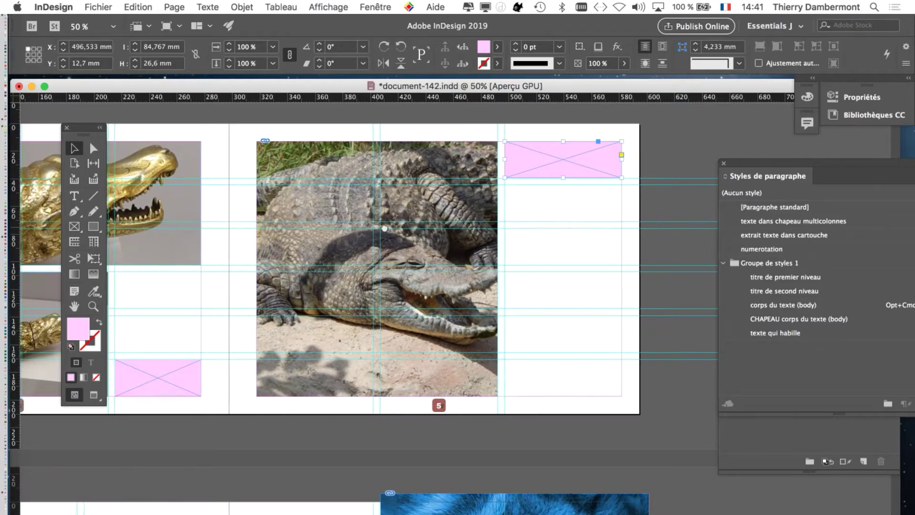
scroll(498, 198, left, 5)
scroll(537, 212, down, 1)
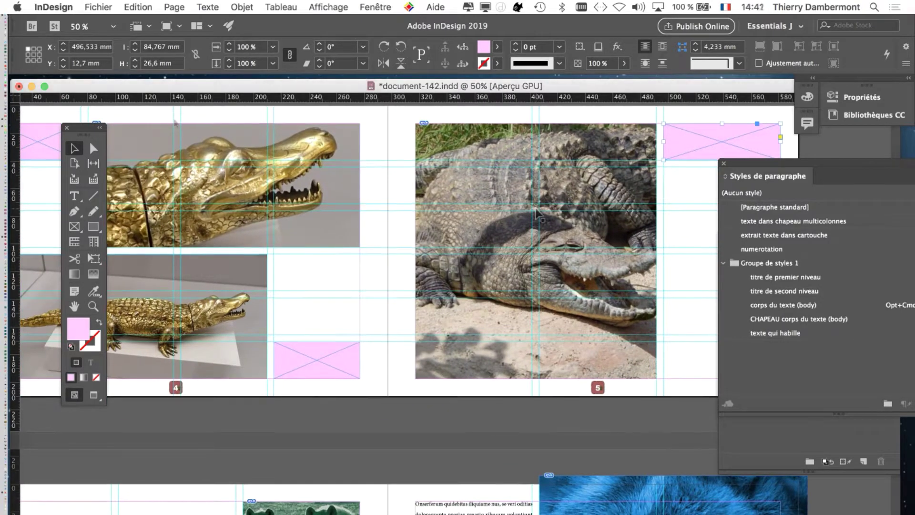
key(super+equal)
key(super+equal)
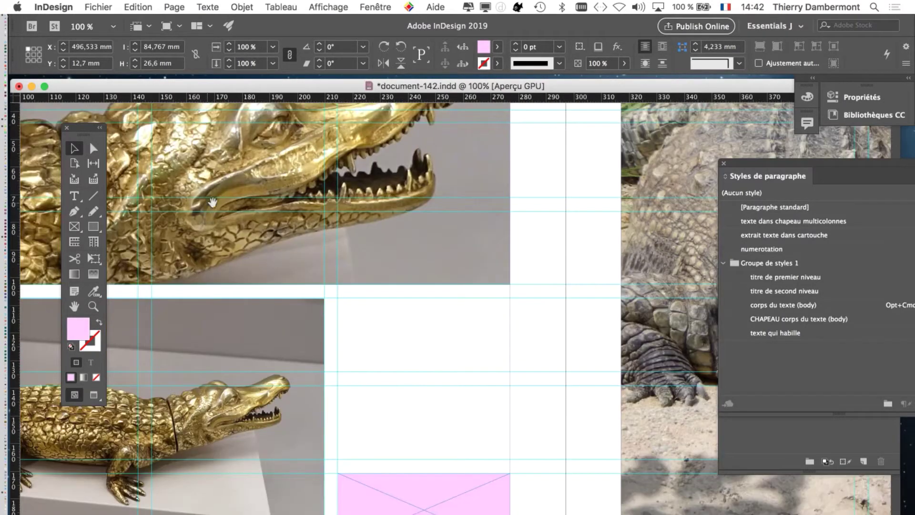
scroll(309, 270, left, 5)
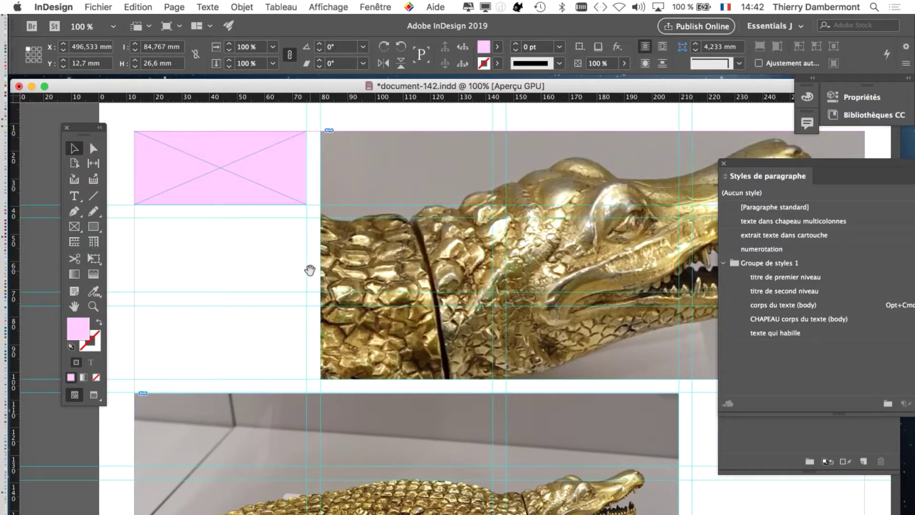
click(242, 189)
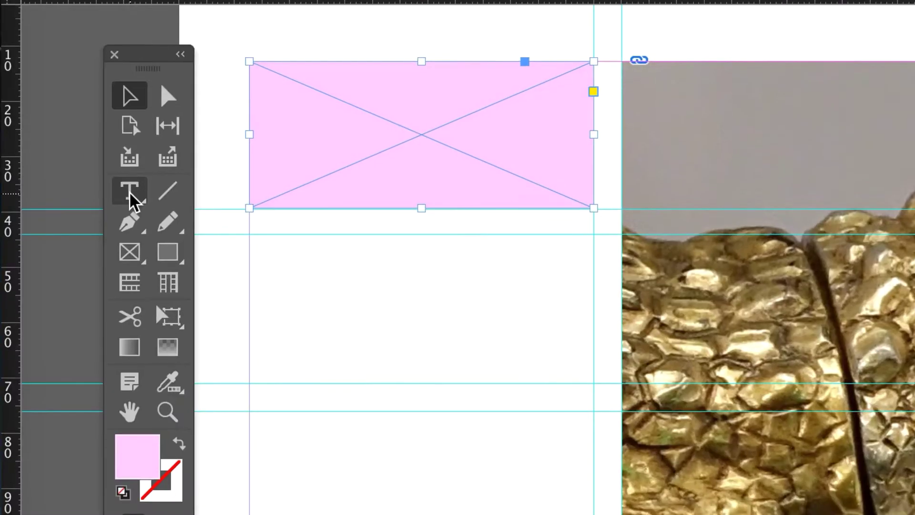
click(130, 191)
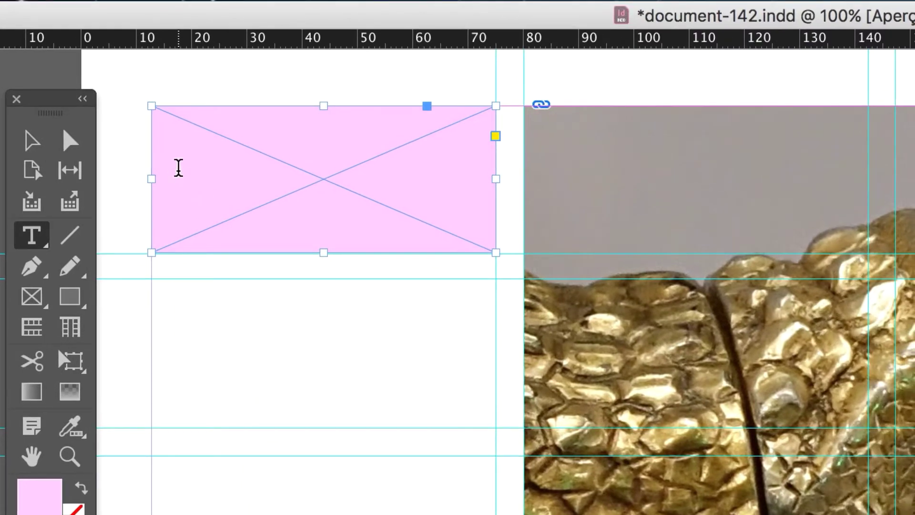
click(179, 168)
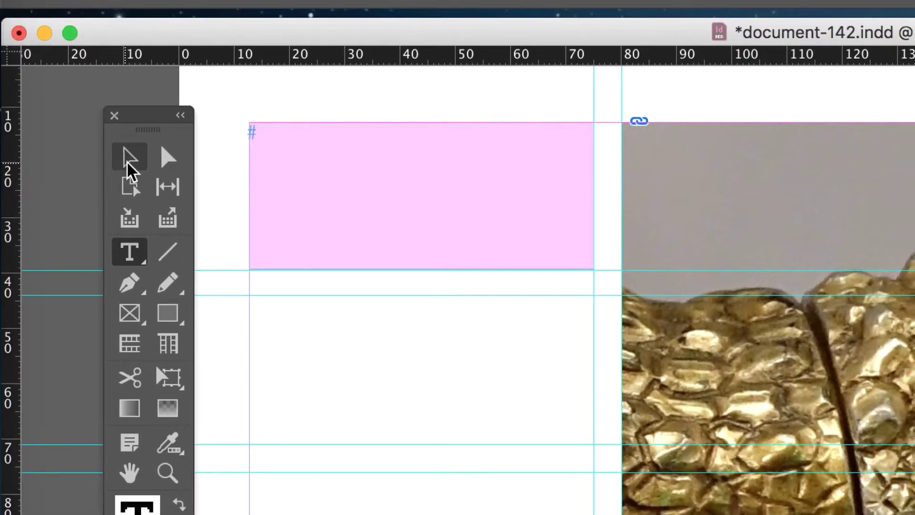
click(127, 161)
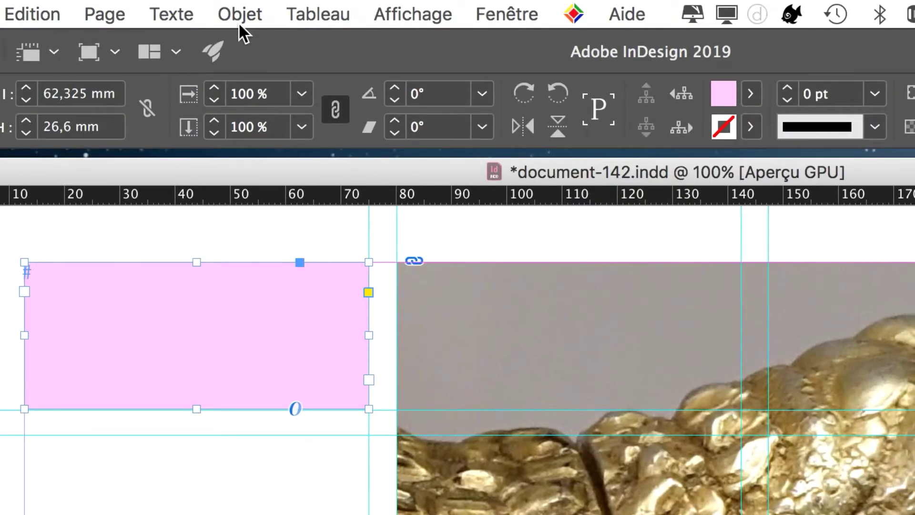
click(239, 22)
mouse_move(273, 191)
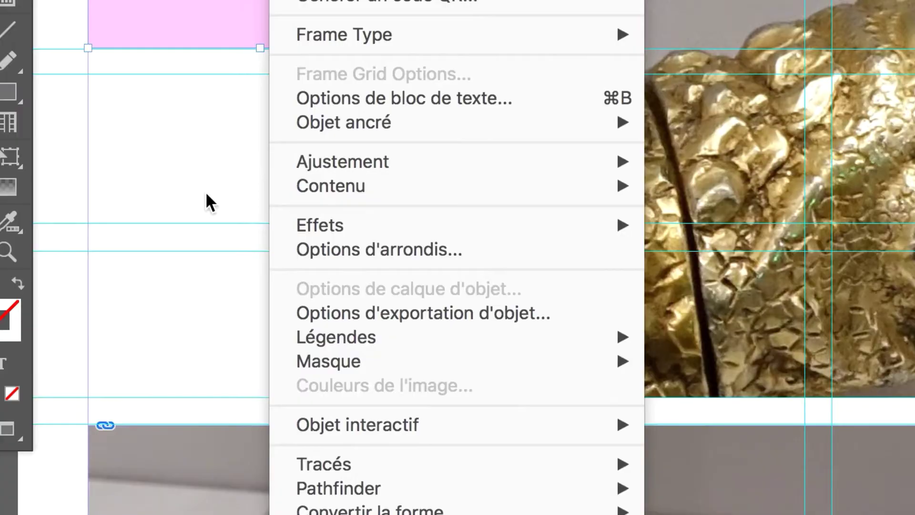
click(176, 198)
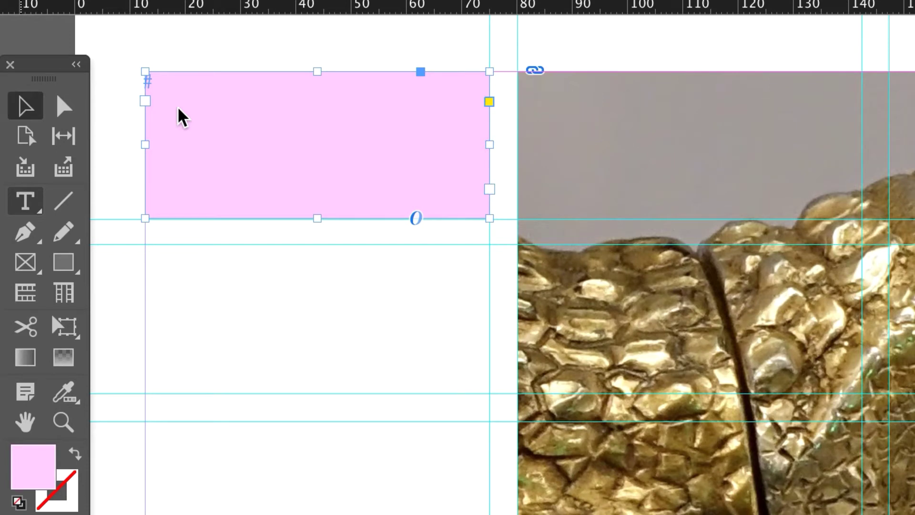
Step: Enter the text "crcodile doré d’Égypte" in the pink text frame beside the golden crocodile head
key(t)
click(195, 101)
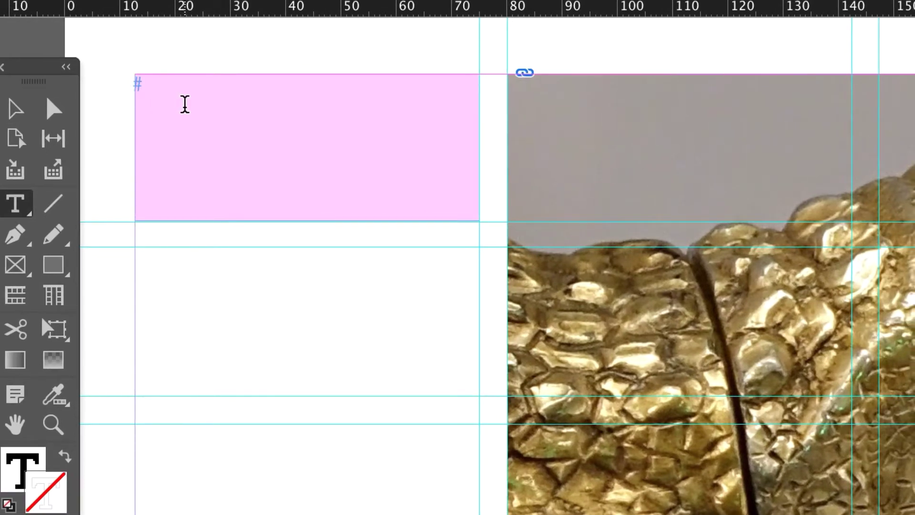
text(crcodile d)
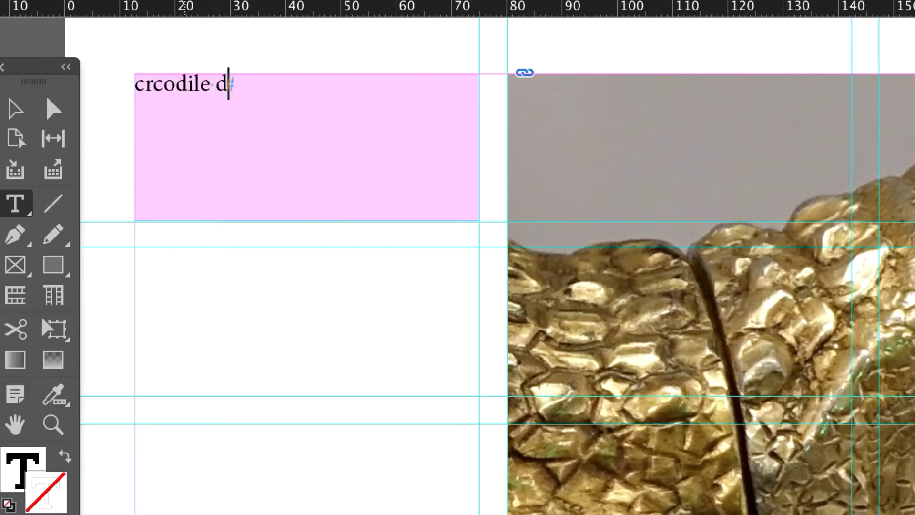
text(oré d'É)
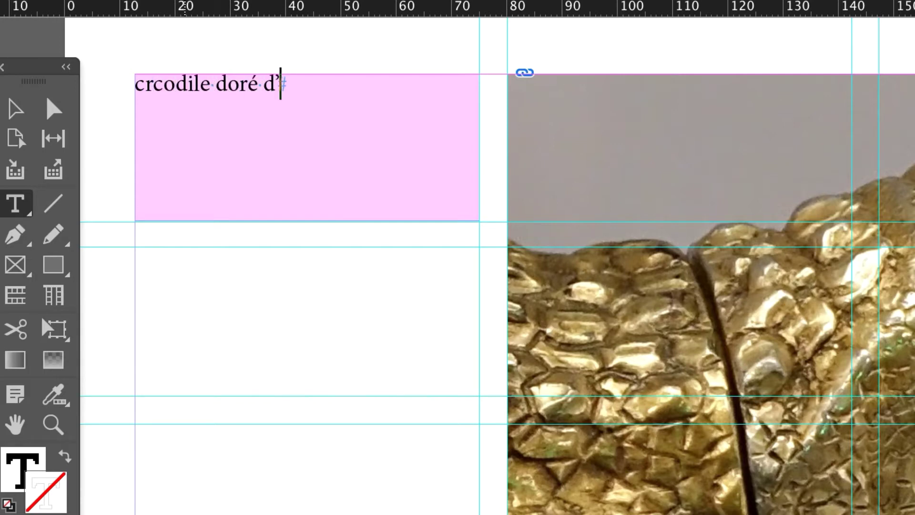
text(gypte)
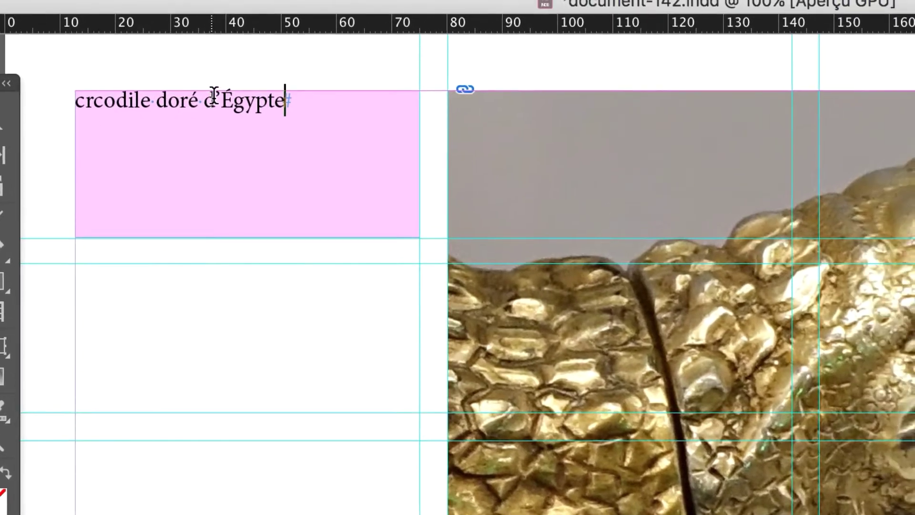
scroll(214, 96, up, 4)
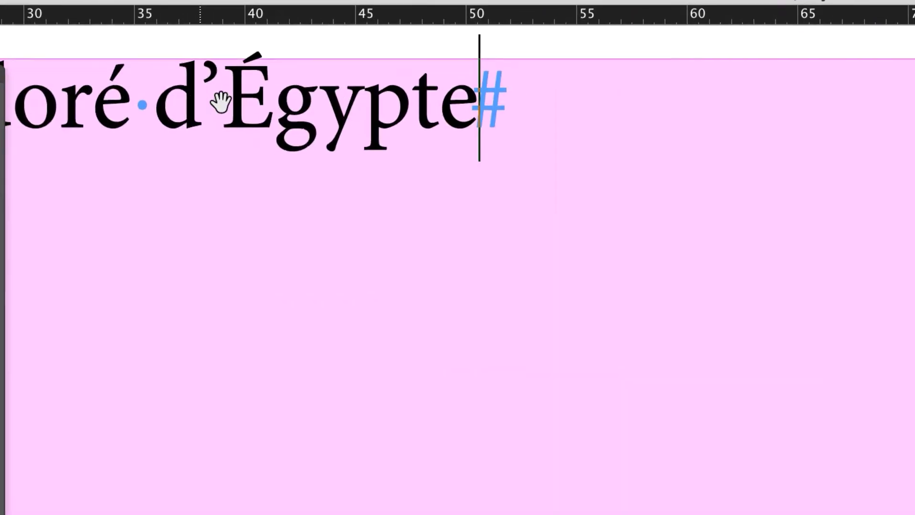
drag(232, 104, 201, 105)
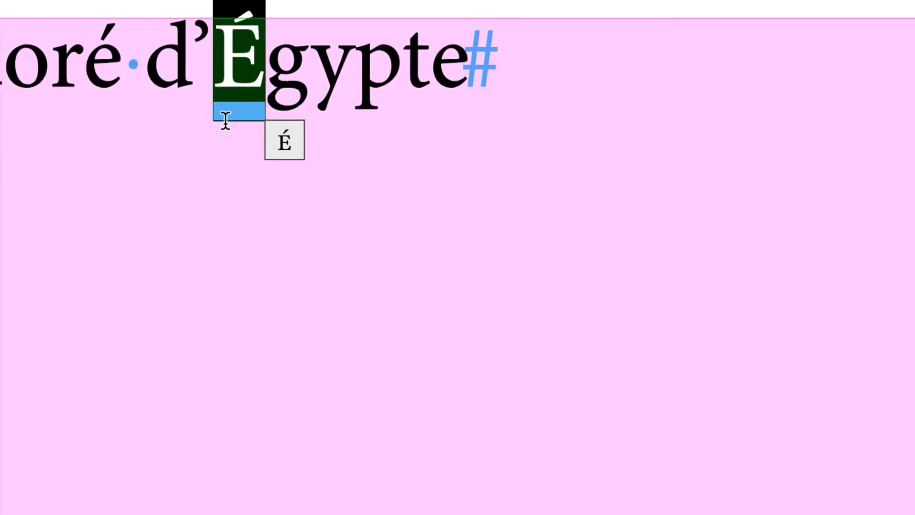
scroll(225, 119, down, 3)
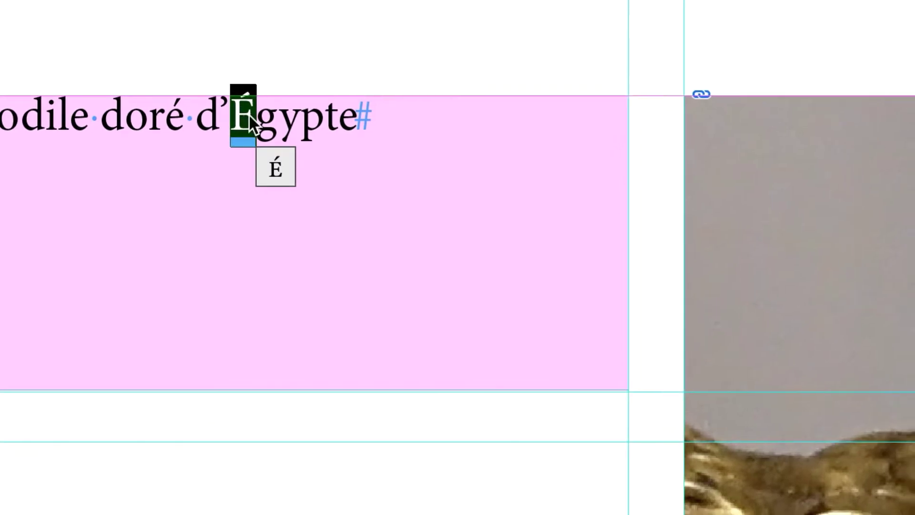
key(Right)
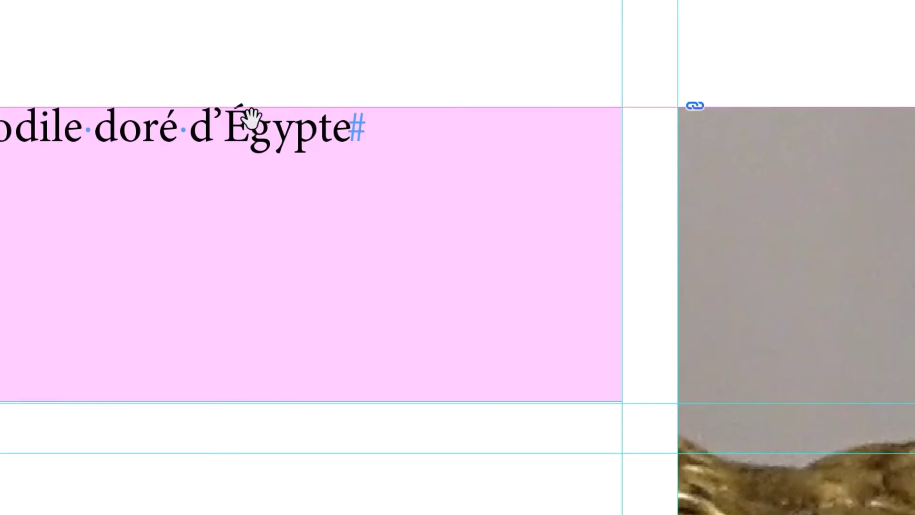
Step: Correct the spelling of the caption's first word to "crocodile"
scroll(249, 122, down, 1)
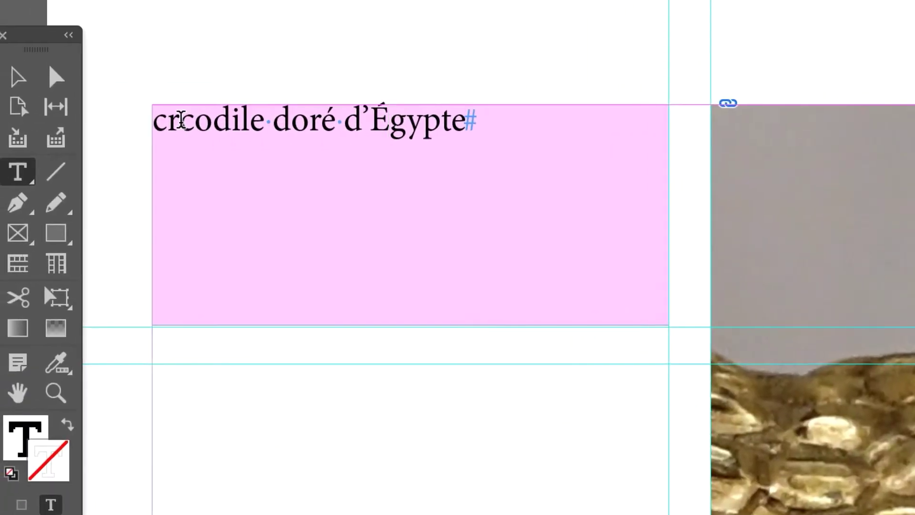
click(181, 120)
text(o)
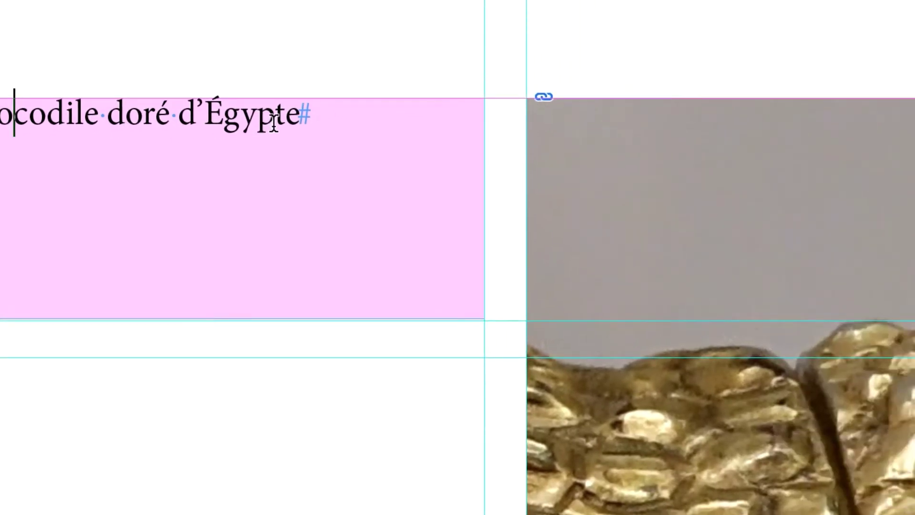
Step: Append ", détail." to the end of the crocodile caption
click(301, 117)
text(, )
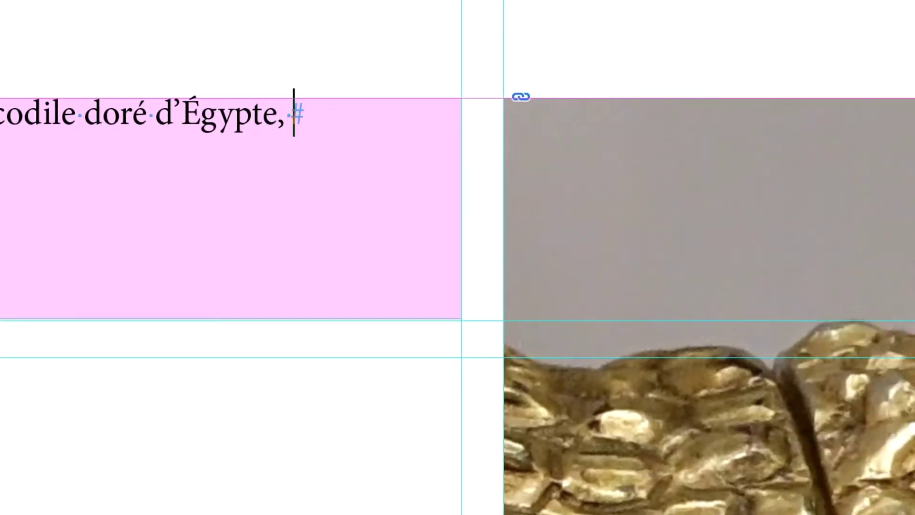
text(détail)
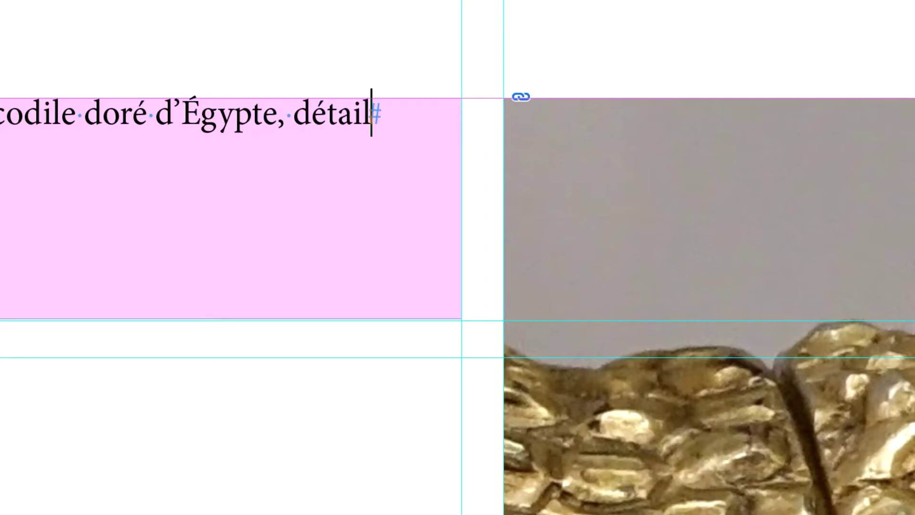
text(.)
drag(113, 173, 228, 140)
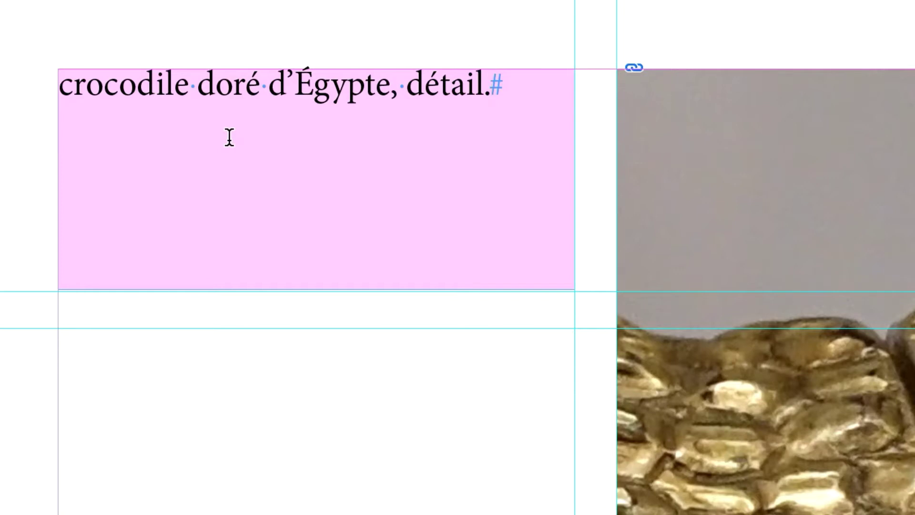
Step: Insert a forced line break after "détail." and place the text cursor on the caption's second line
key(Return)
key(Escape)
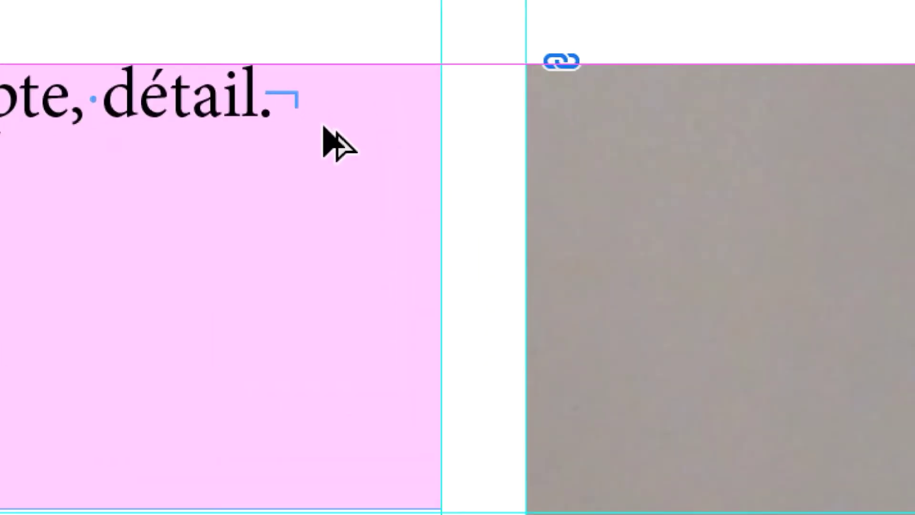
key(t)
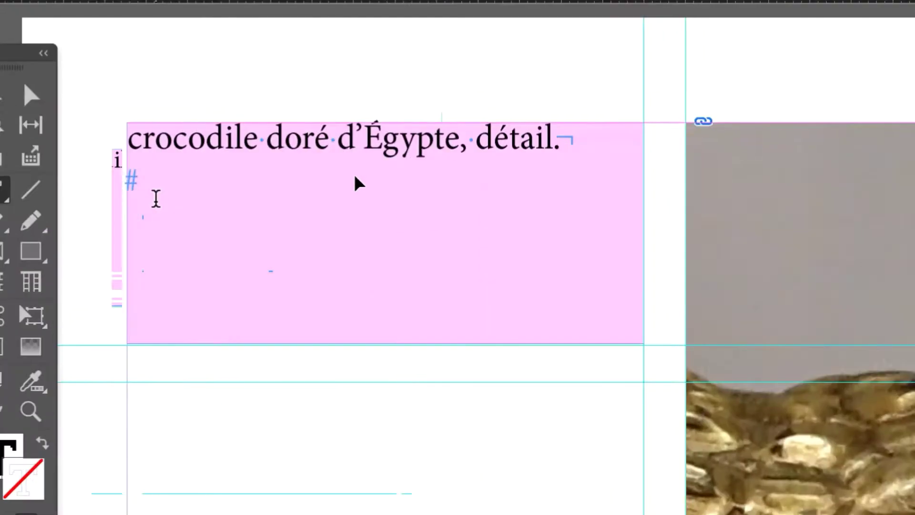
click(156, 197)
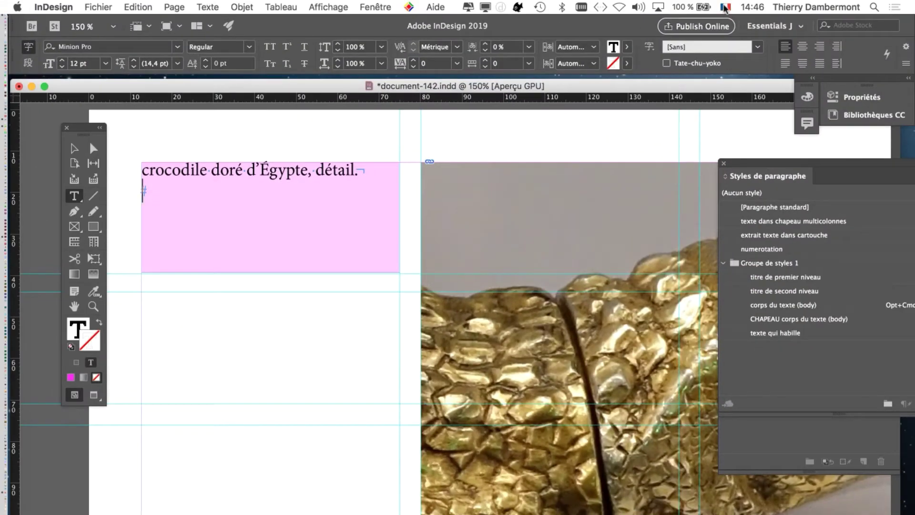
click(726, 7)
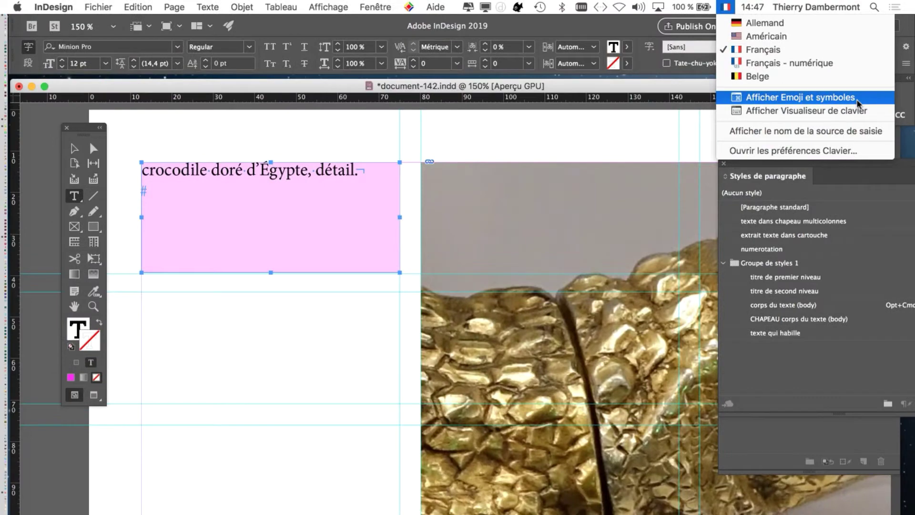
click(857, 102)
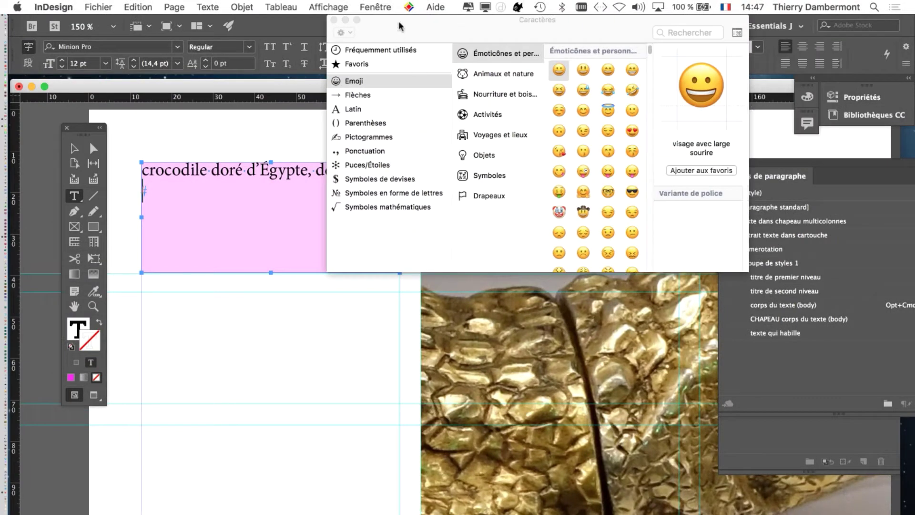
drag(408, 29, 418, 77)
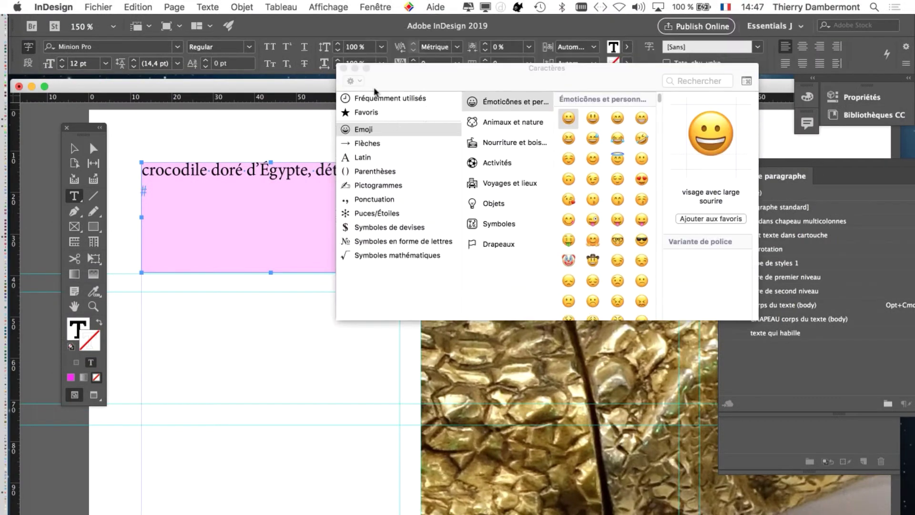
click(346, 69)
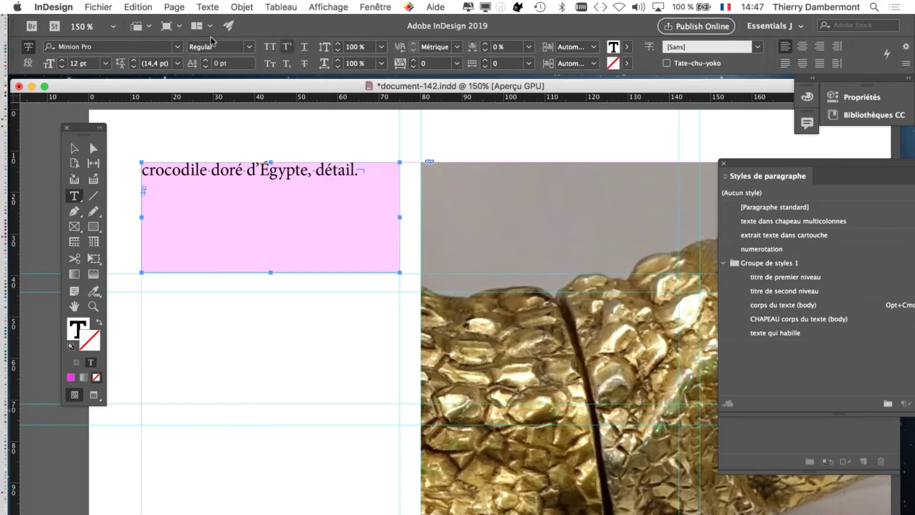
Step: Show the full Minion Pro glyph set in InDesign's Glyphs window, placed beside the caption and enlarged to show more characters
click(205, 9)
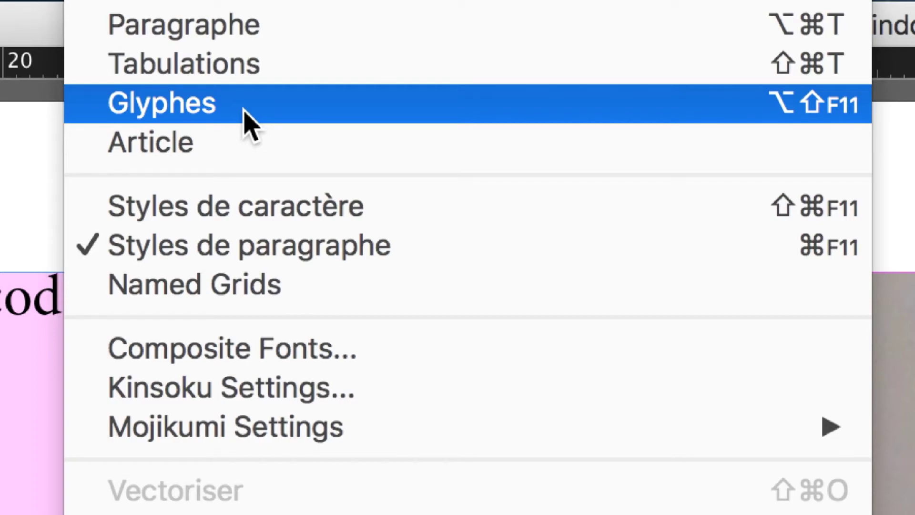
click(244, 111)
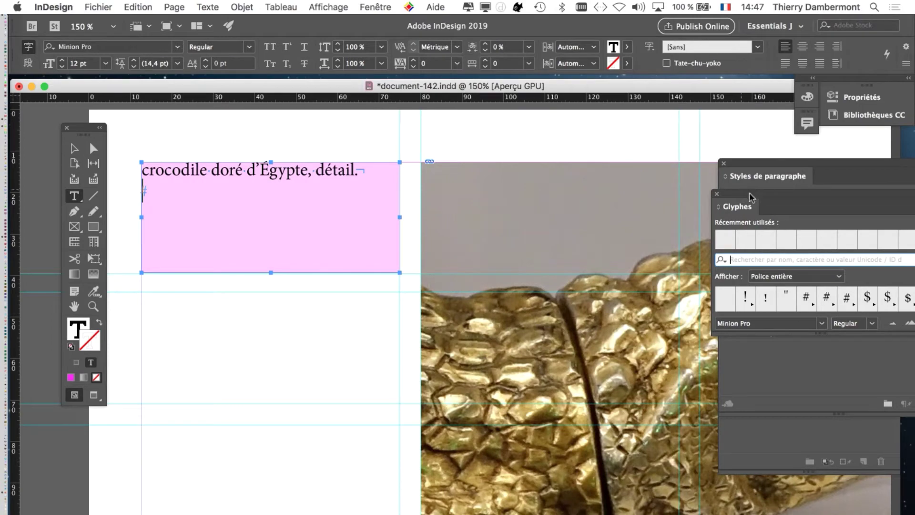
drag(752, 197, 464, 82)
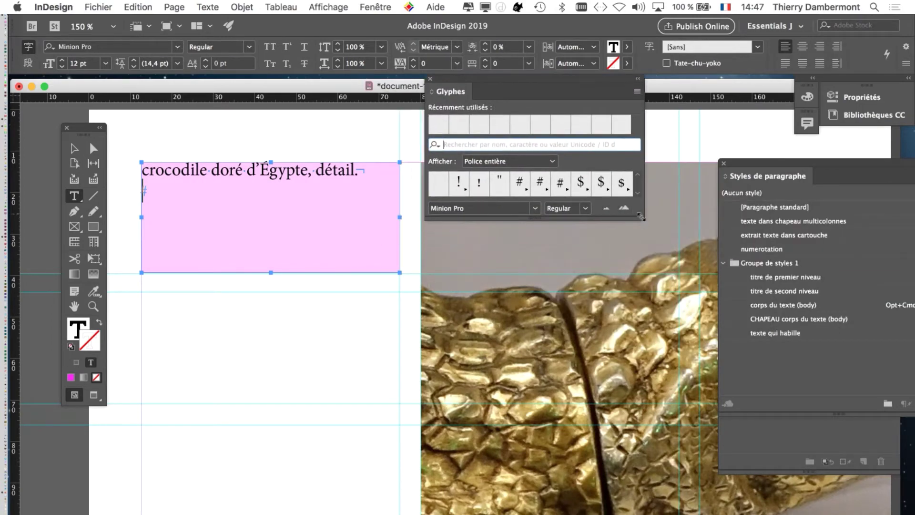
drag(641, 217, 675, 322)
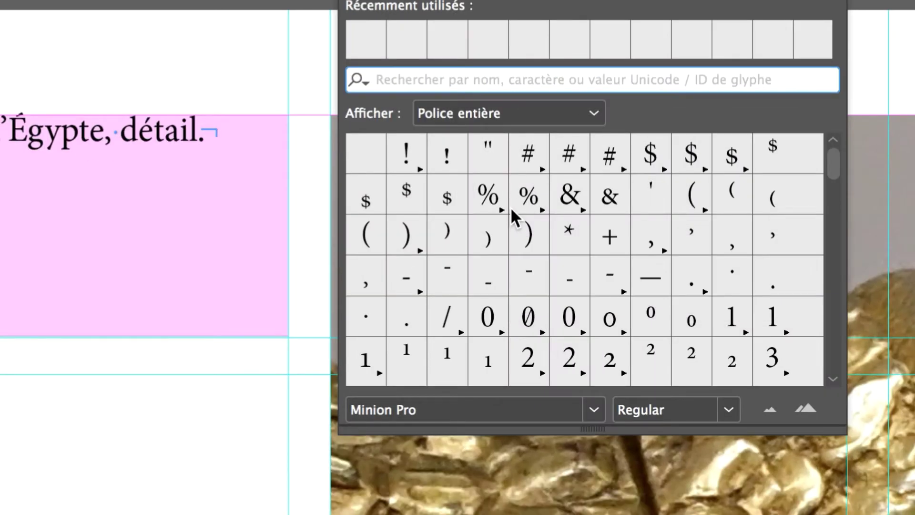
drag(833, 163, 830, 190)
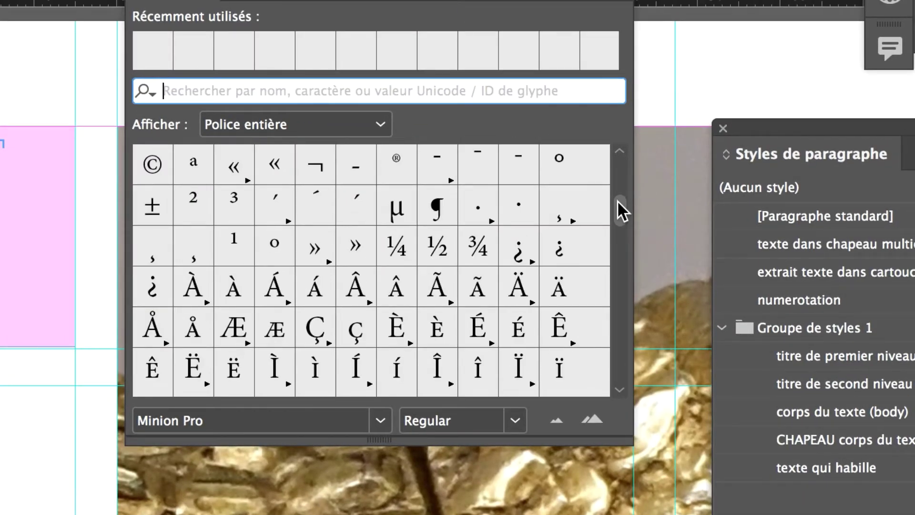
drag(617, 200, 626, 183)
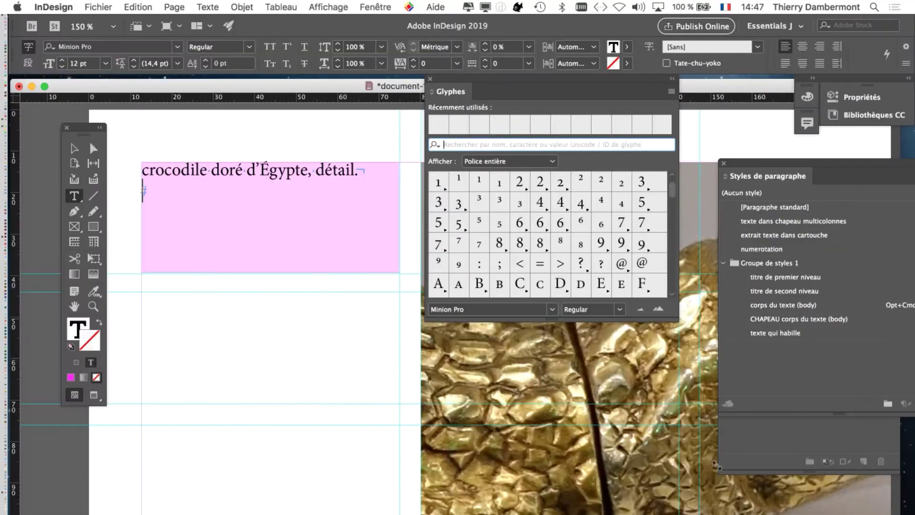
drag(717, 465, 722, 487)
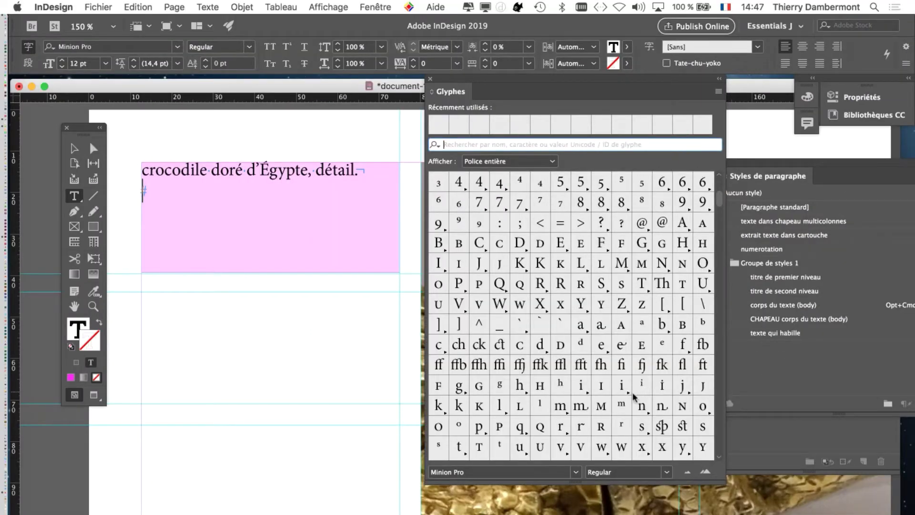
Step: Search the glyphs for "copy", insert the © symbol on the caption's second line and close the glyph set
scroll(634, 397, down, 8)
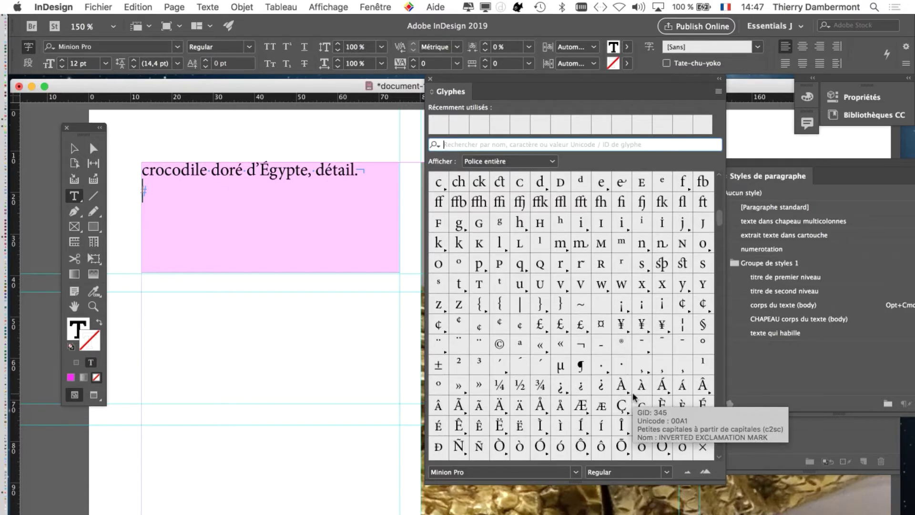
scroll(634, 396, down, 13)
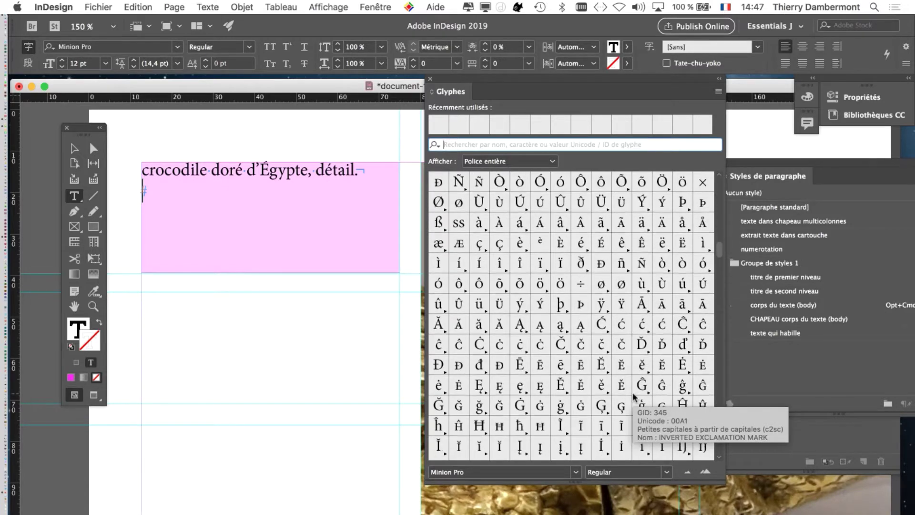
scroll(634, 395, down, 6)
scroll(633, 396, down, 5)
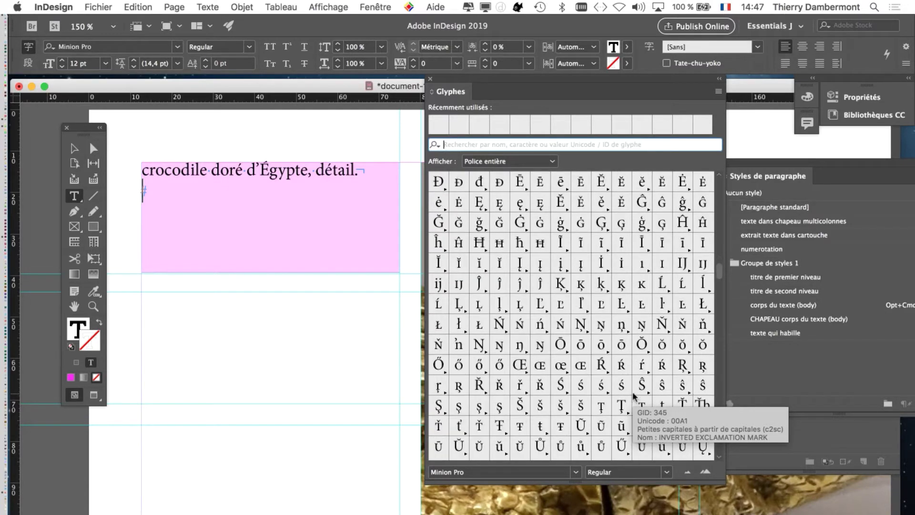
scroll(634, 388, up, 16)
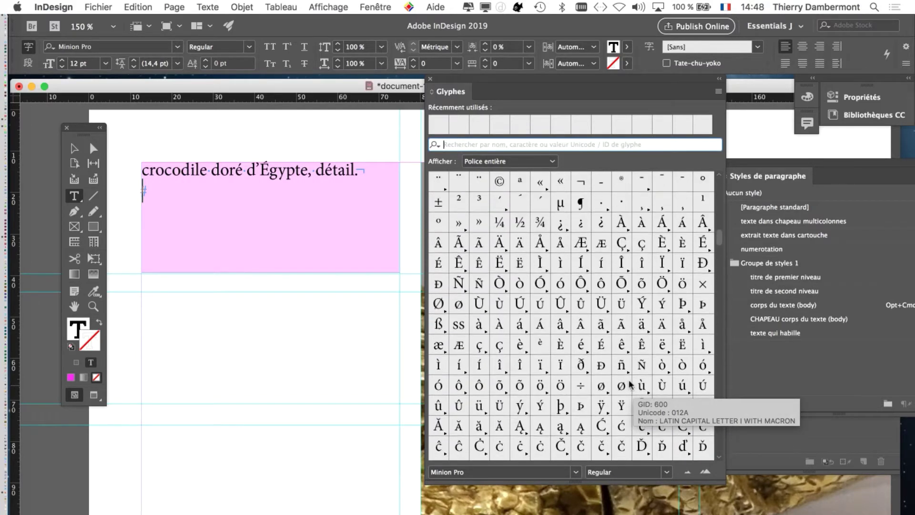
scroll(635, 388, up, 2)
click(474, 143)
text(co)
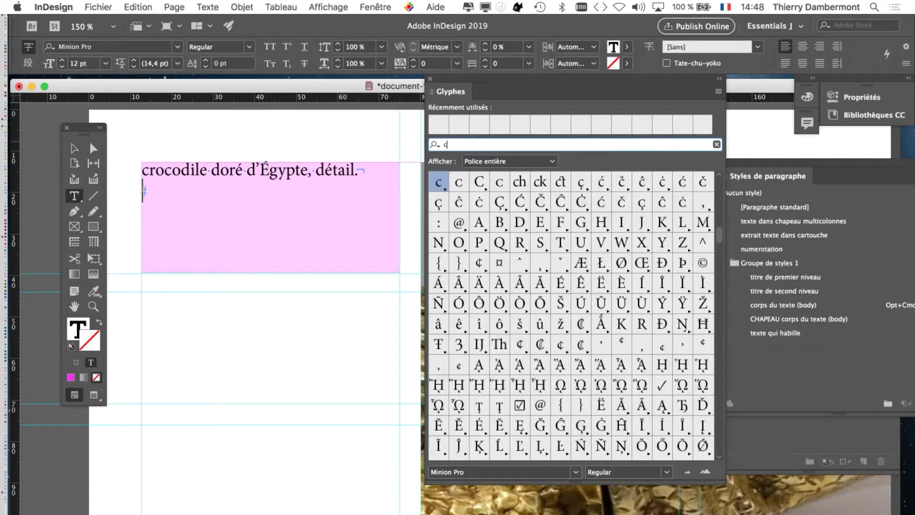
text(py)
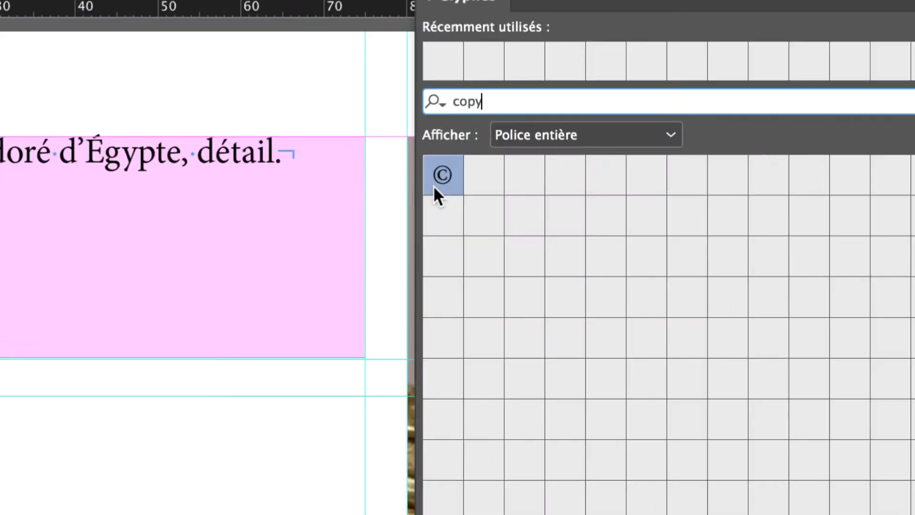
double_click(437, 185)
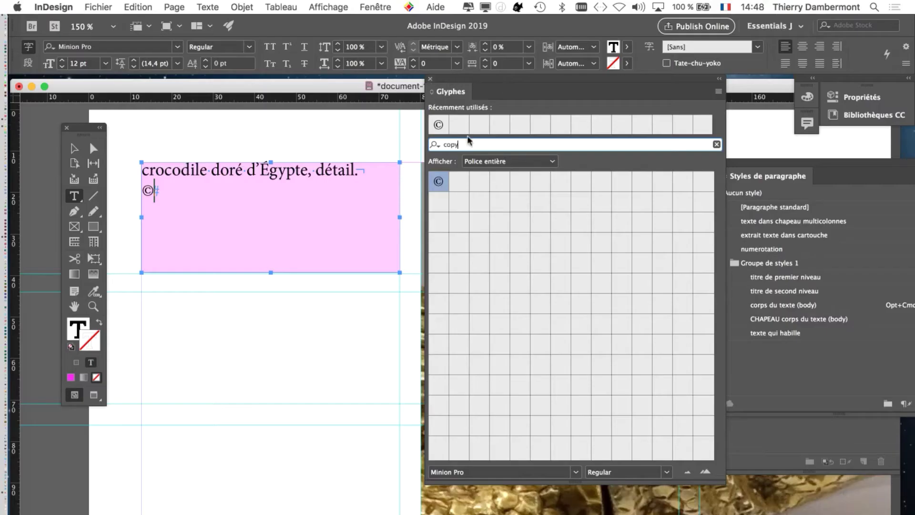
key(alt+shift+F11)
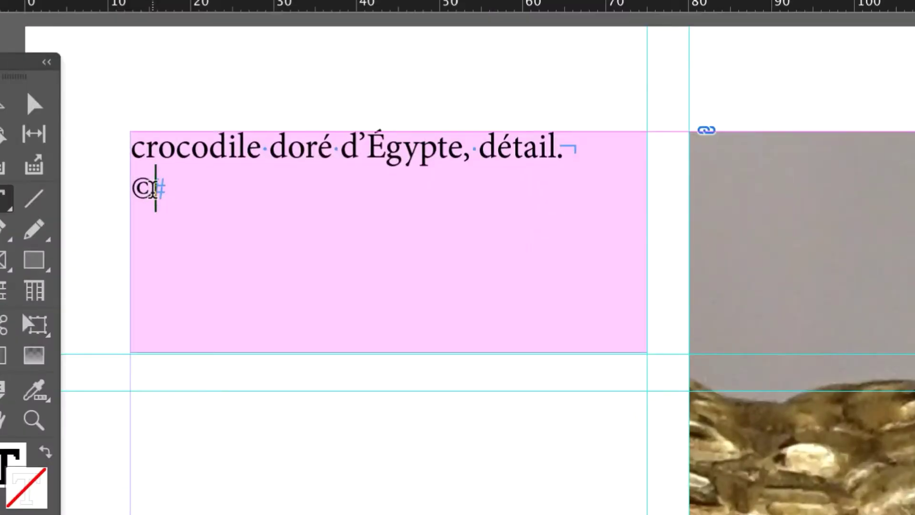
Step: Enter "2020 Musée du Machin" directly after the © symbol on the caption's second line
text(2020)
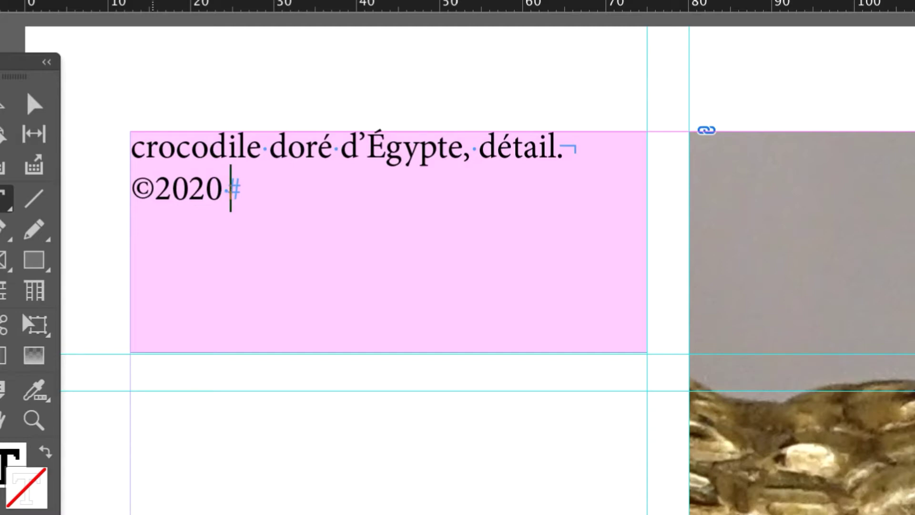
text( M)
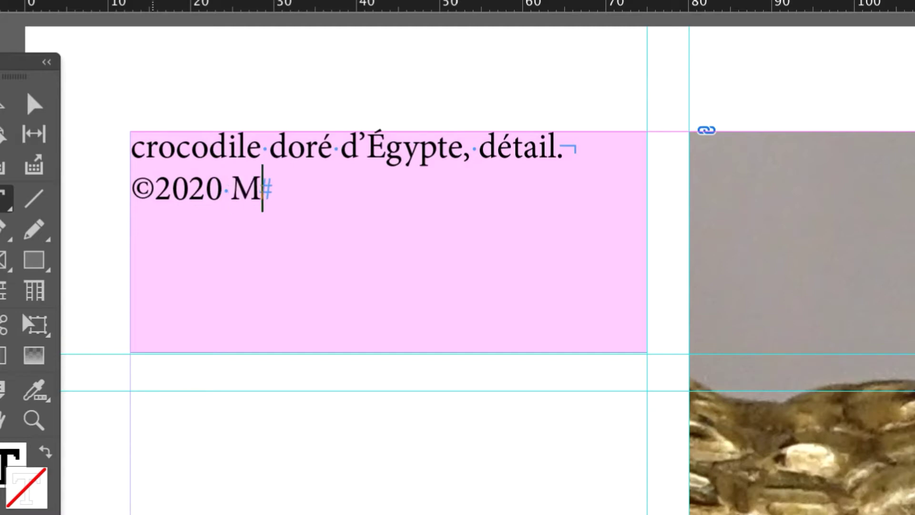
text(usée )
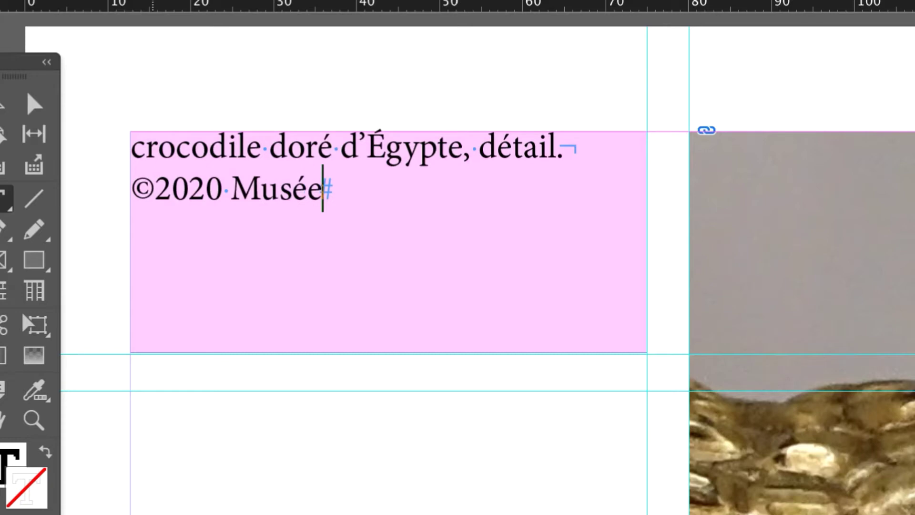
text(du Mach)
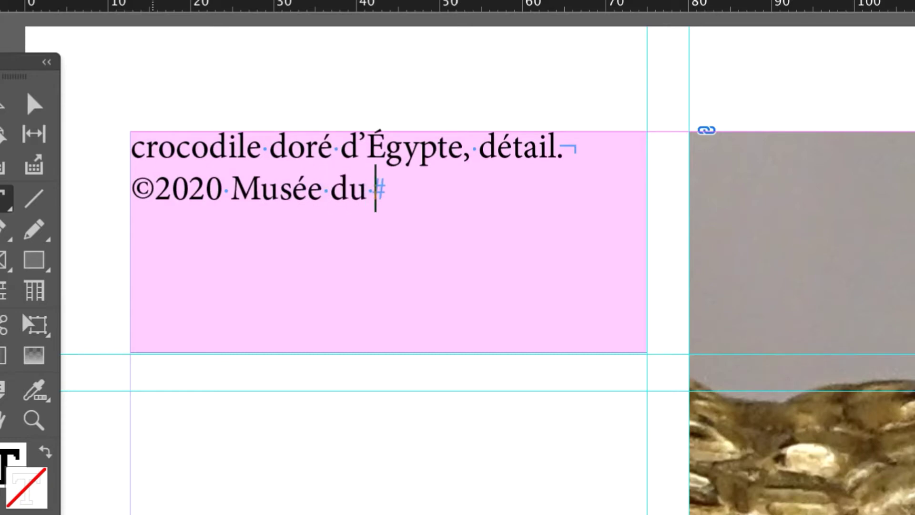
text(in)
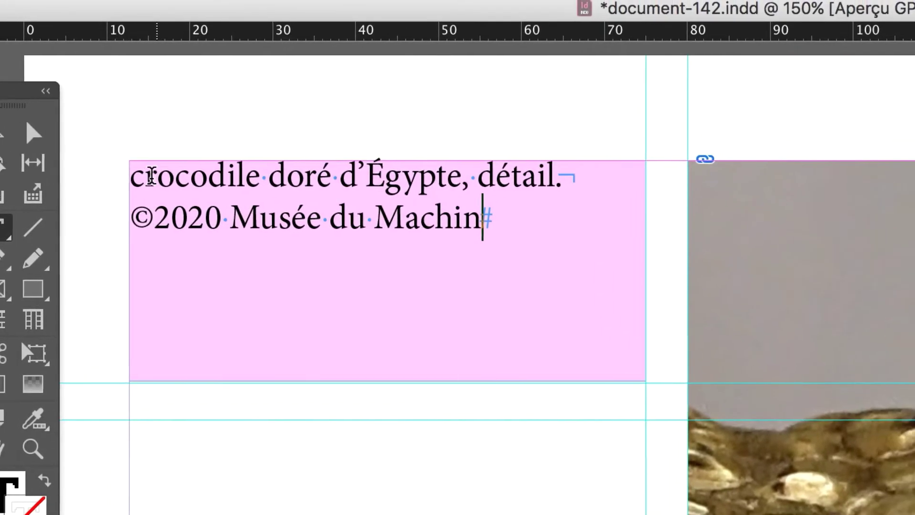
Step: Capitalize the caption's first word so that it reads "Crocodile"
drag(144, 149, 129, 149)
text(C)
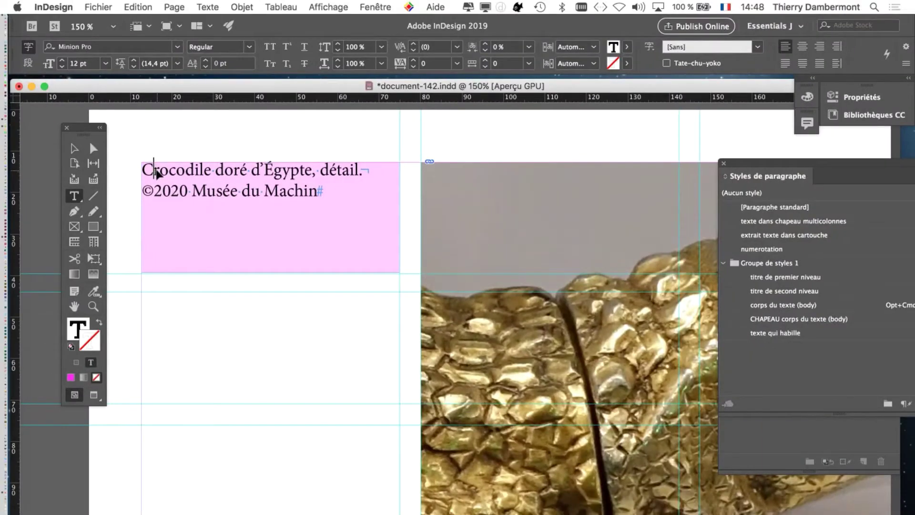
key(Escape)
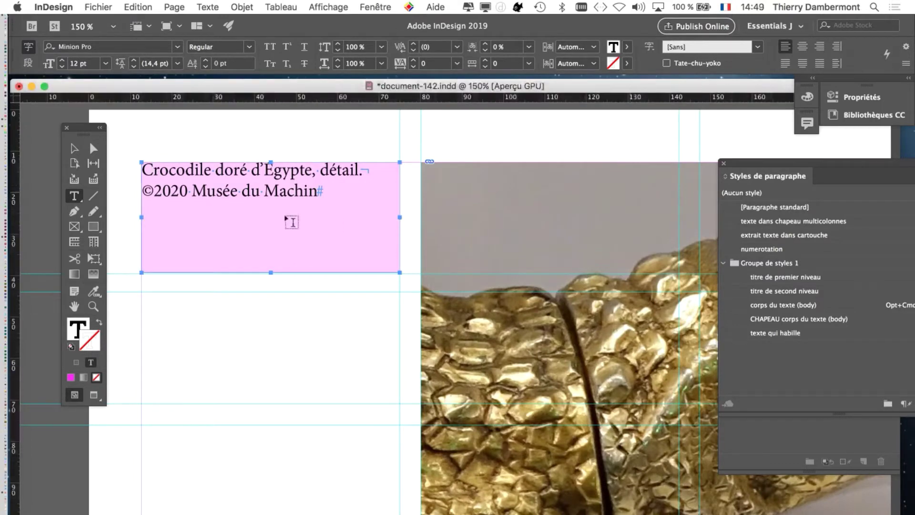
Step: Align the caption paragraph to the right using the Paragraph settings
key(Return)
click(213, 7)
click(233, 89)
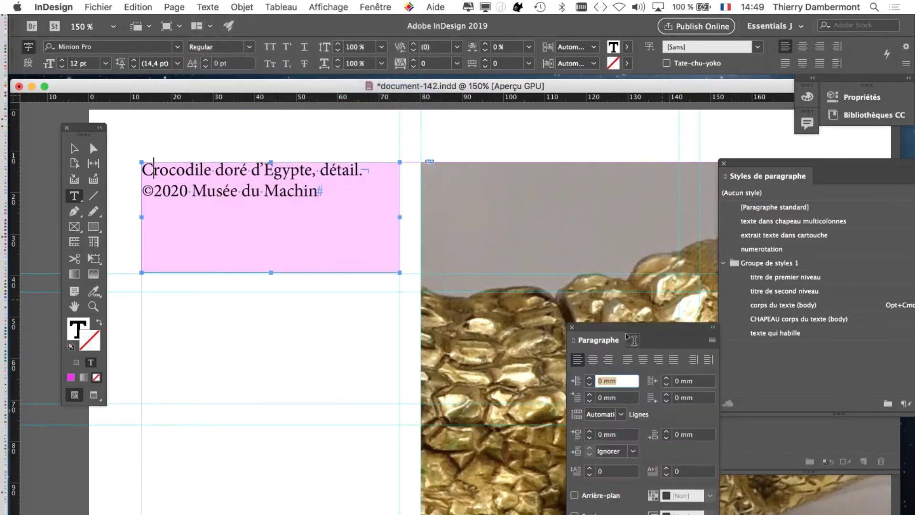
drag(634, 333, 524, 146)
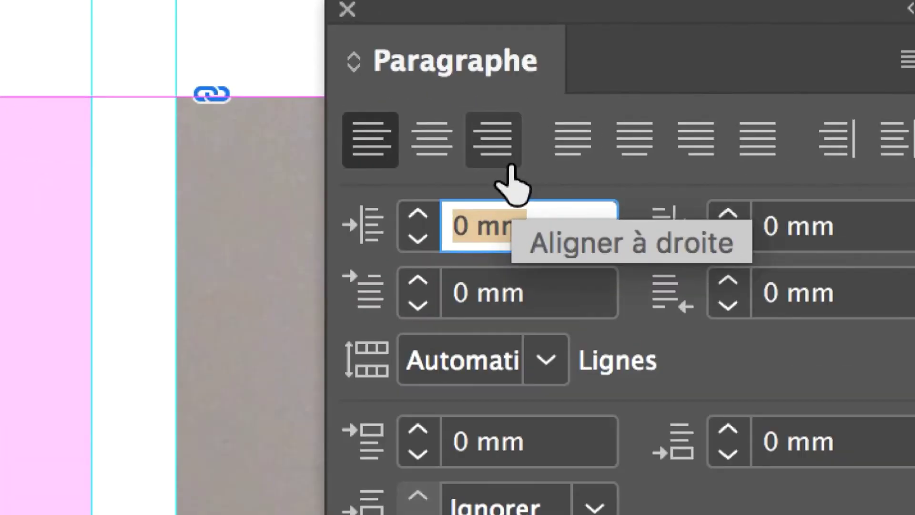
click(510, 166)
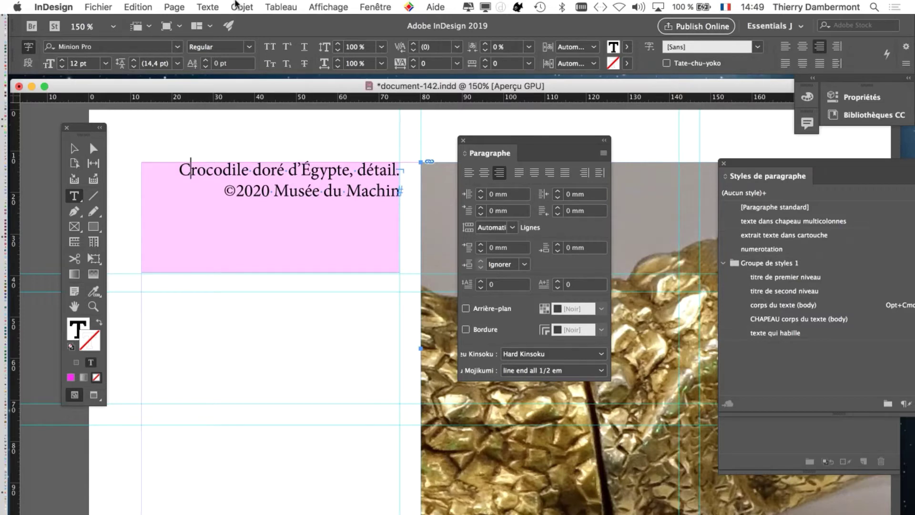
Step: Set the caption frame's vertical justification to Bas in the text frame options
key(super+b)
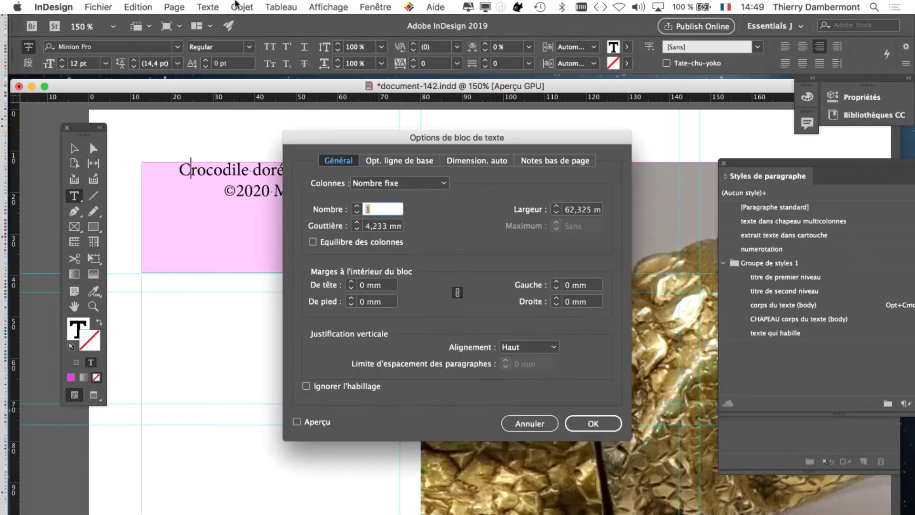
drag(388, 142, 584, 135)
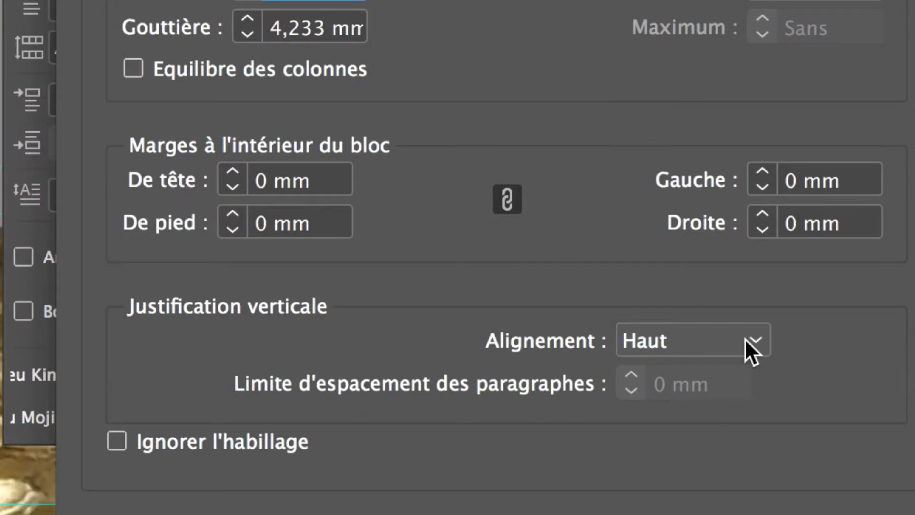
click(746, 340)
click(744, 367)
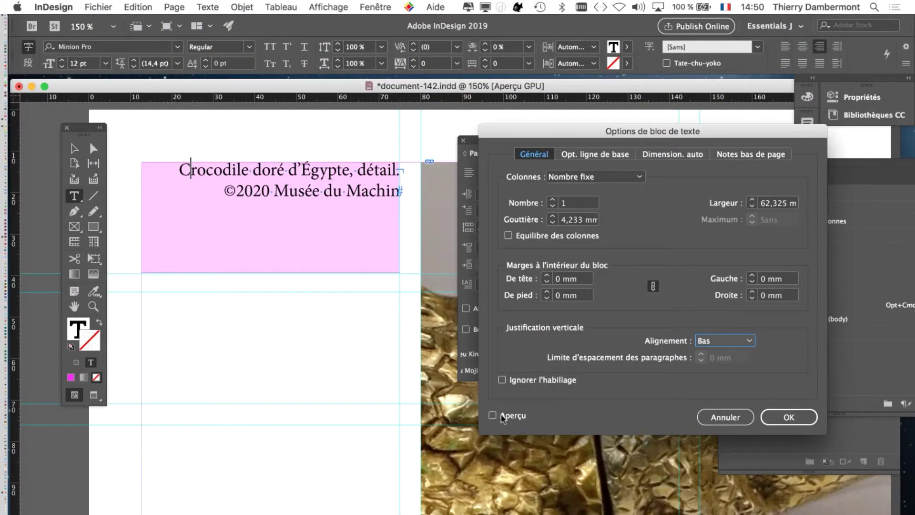
click(528, 419)
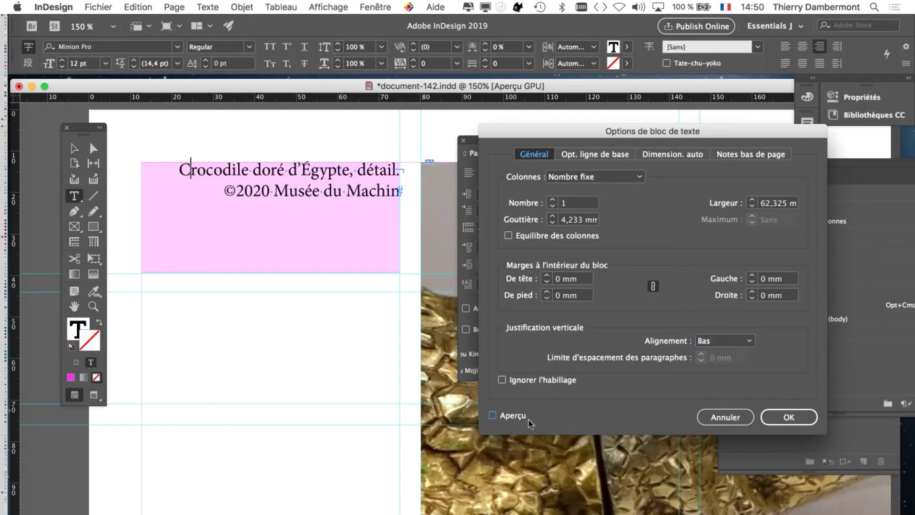
click(789, 417)
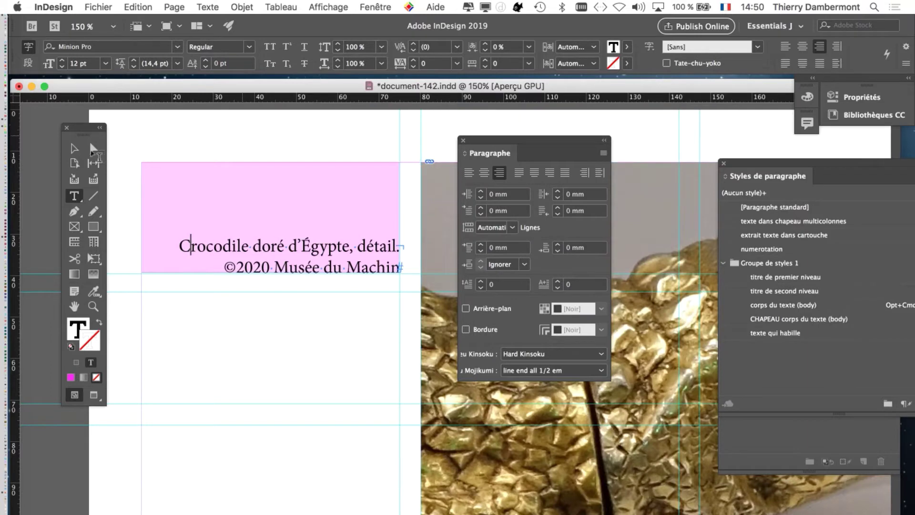
Step: Select the caption frame and remove its pink fill so that it has no fill colour
click(74, 149)
click(193, 193)
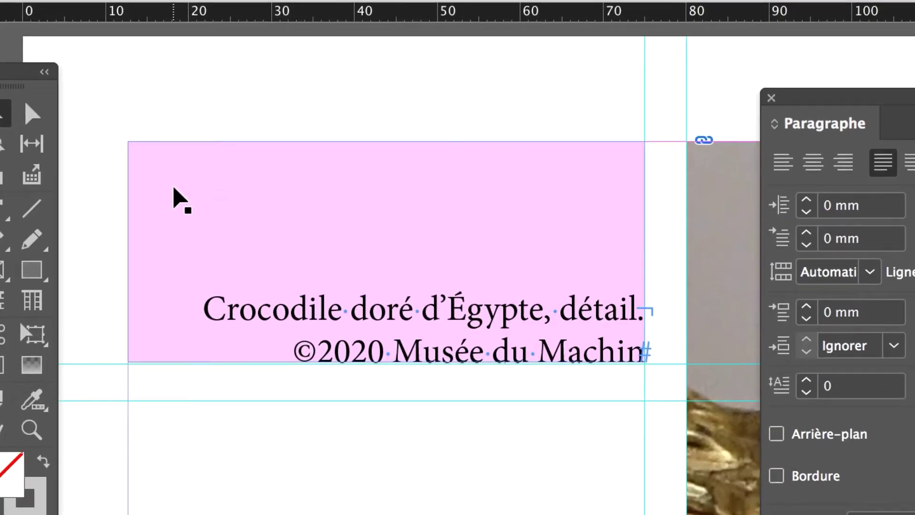
click(91, 181)
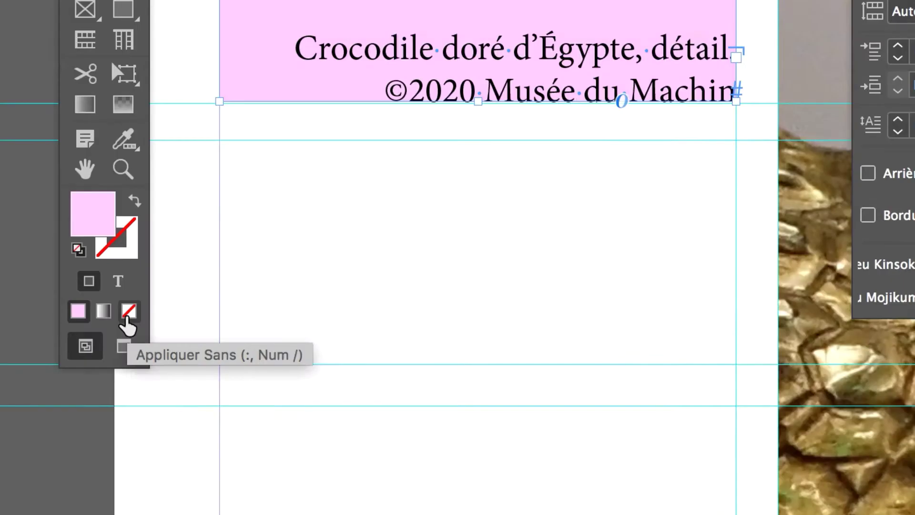
click(128, 314)
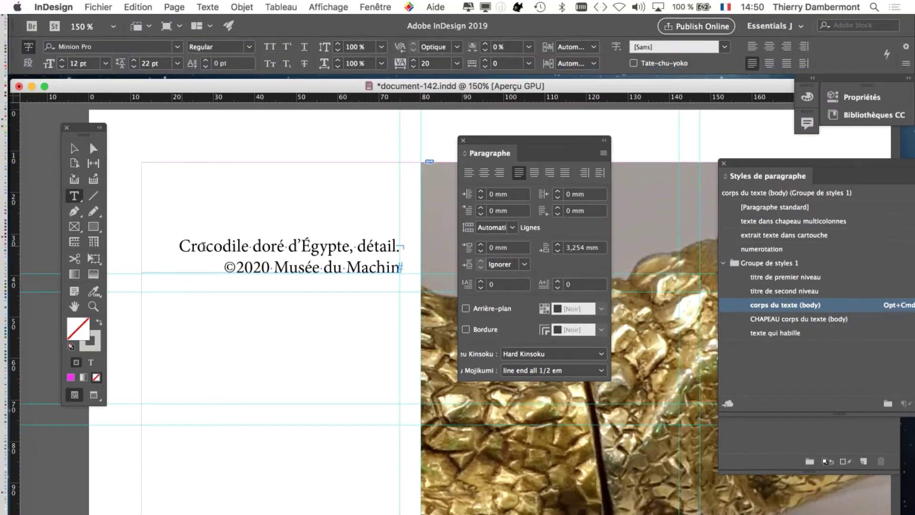
Step: Select the whole caption frame and open the Character settings, placing the Paragraph settings clear of them
drag(180, 246, 262, 246)
drag(378, 267, 400, 268)
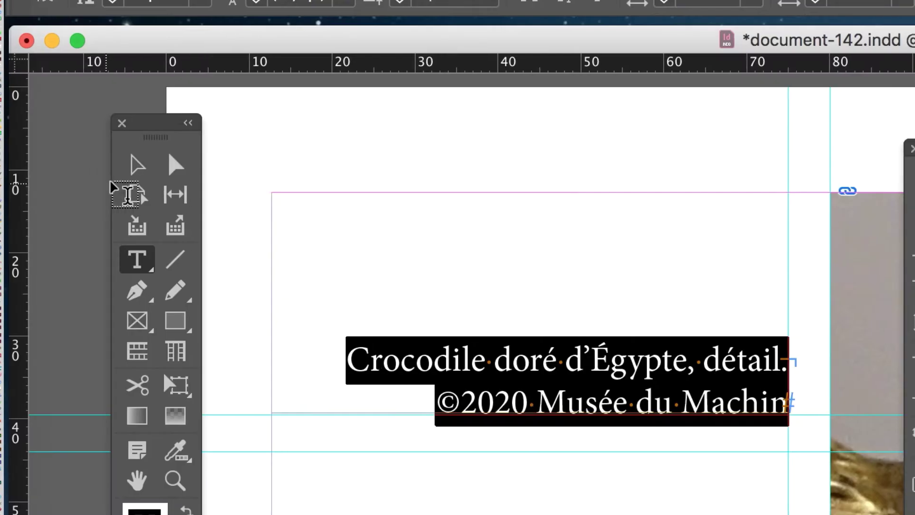
click(216, 214)
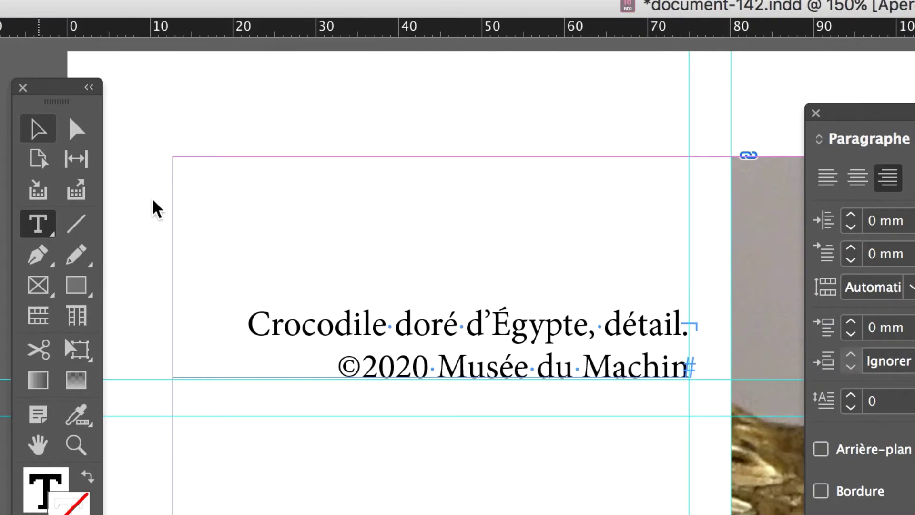
click(187, 237)
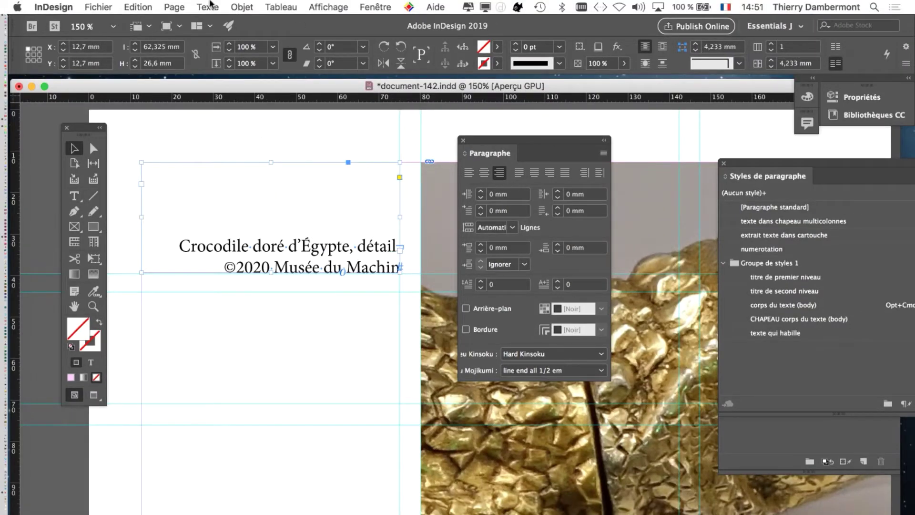
click(208, 7)
click(345, 132)
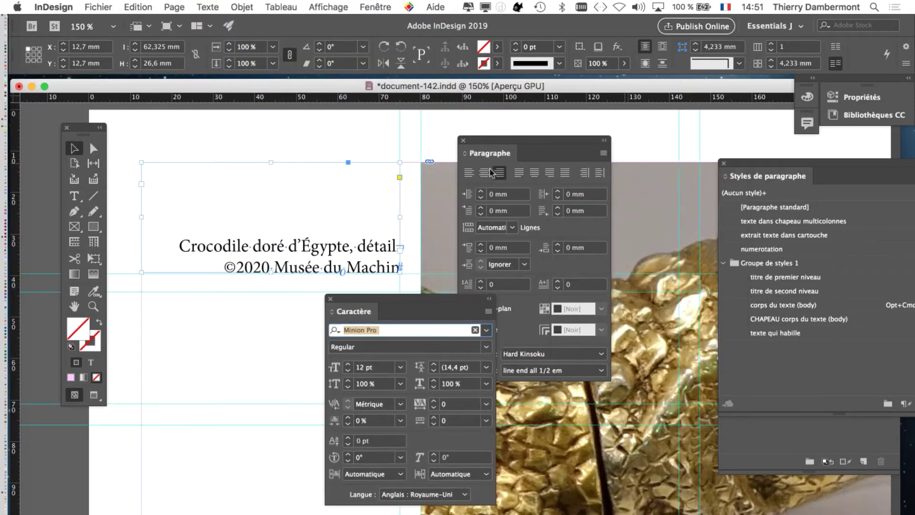
drag(474, 145, 650, 136)
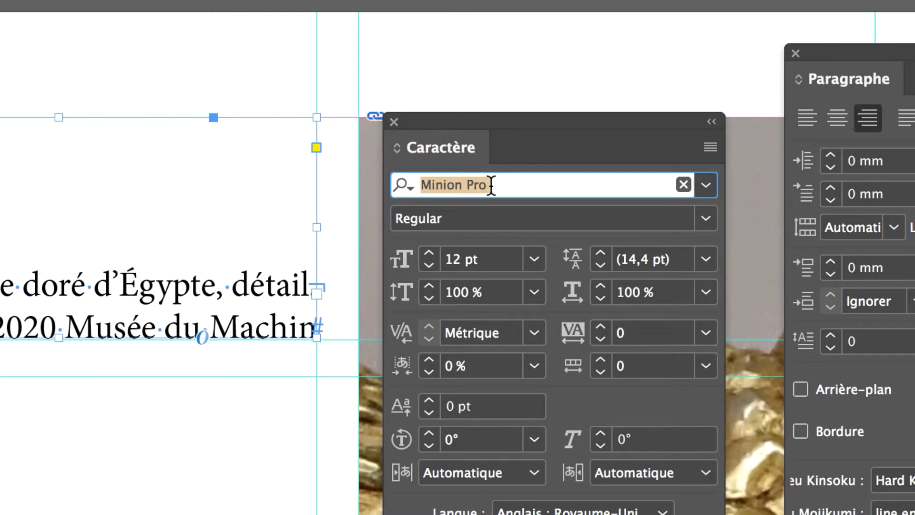
Step: Try other typefaces on the caption, including Baskerville, Bell Gothic Std, Bernard MT Condensed and Helvetica
click(491, 185)
key(Up)
key(Up)
key(Up)
key(Up)
key(Up)
key(Up)
key(Up)
key(Up)
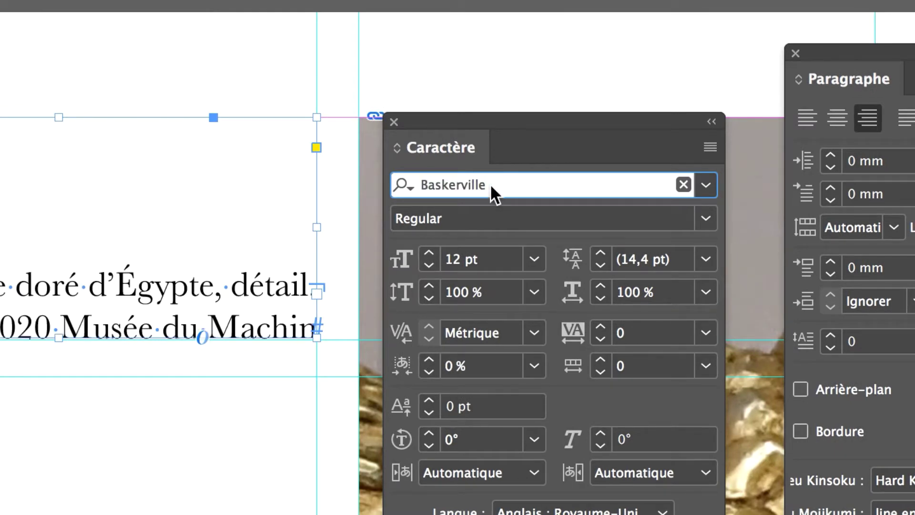
key(Down)
key(Down)
key(Down)
key(Down)
key(Up)
key(Up)
key(Up)
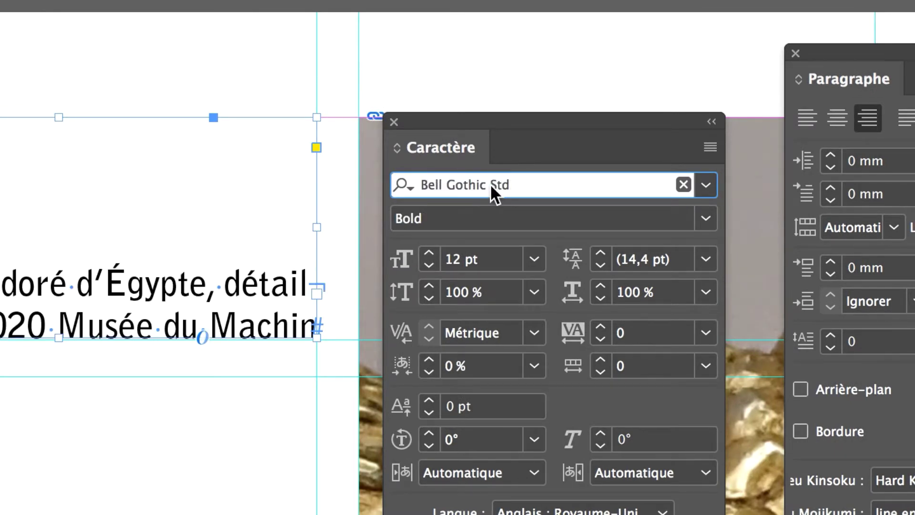
key(Down)
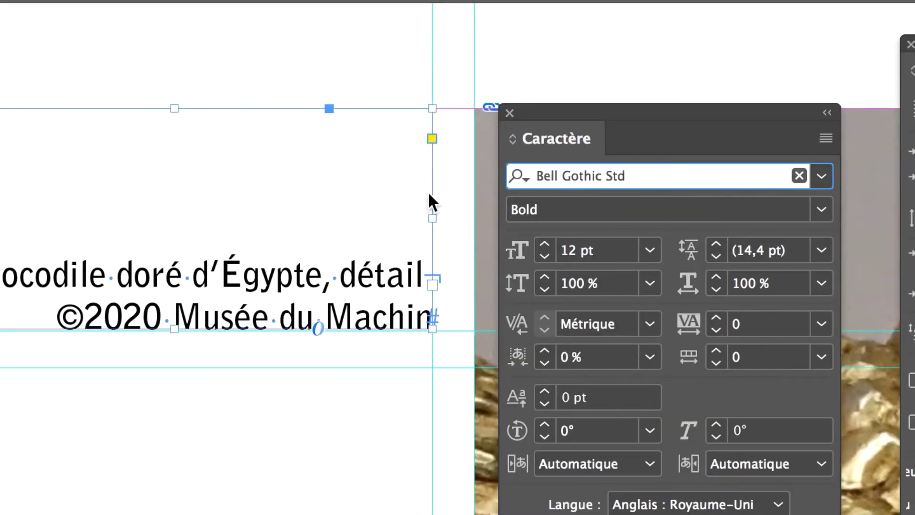
key(Up)
key(Down)
key(Down)
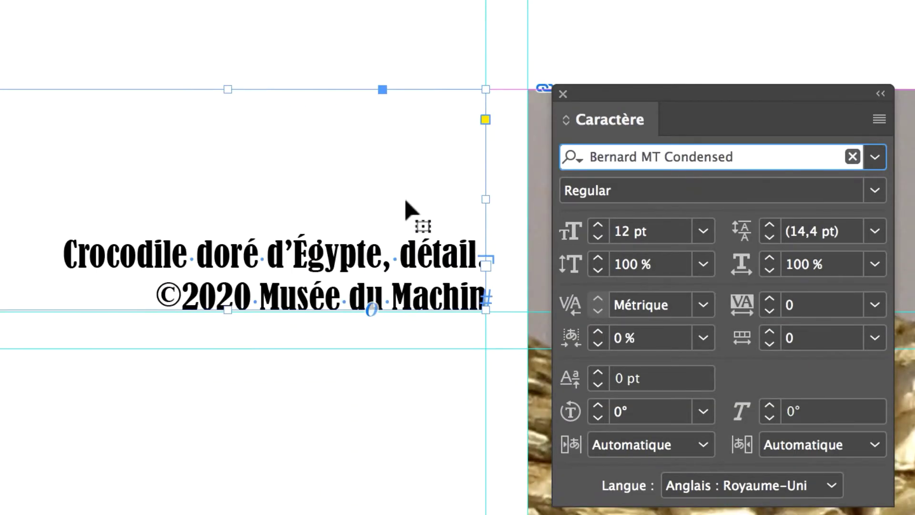
key(Down)
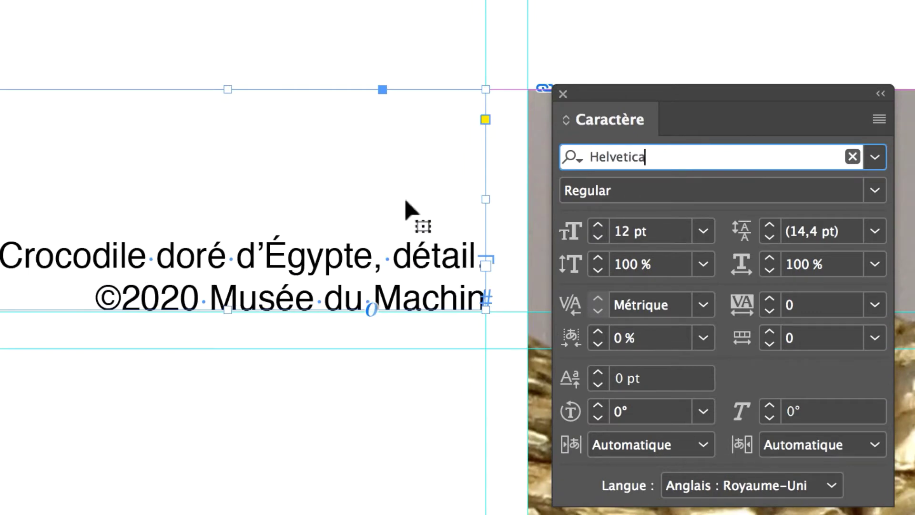
key(Down)
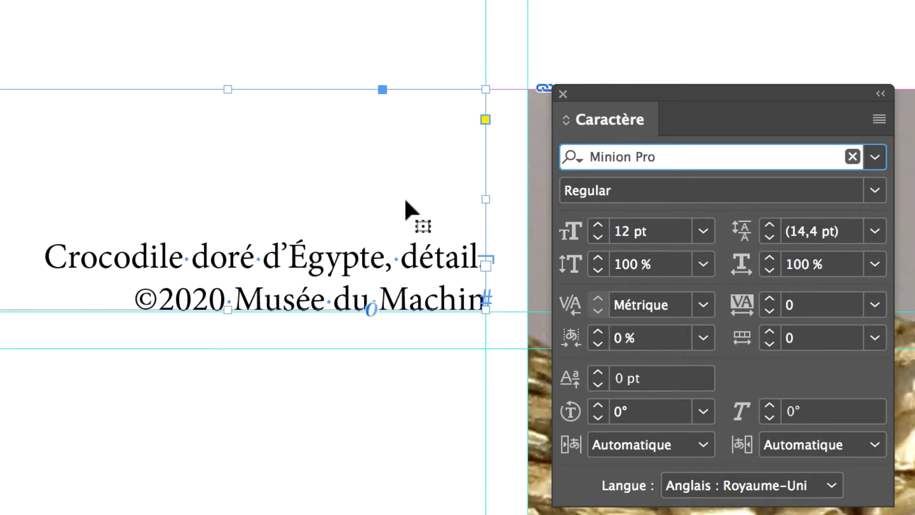
key(Up)
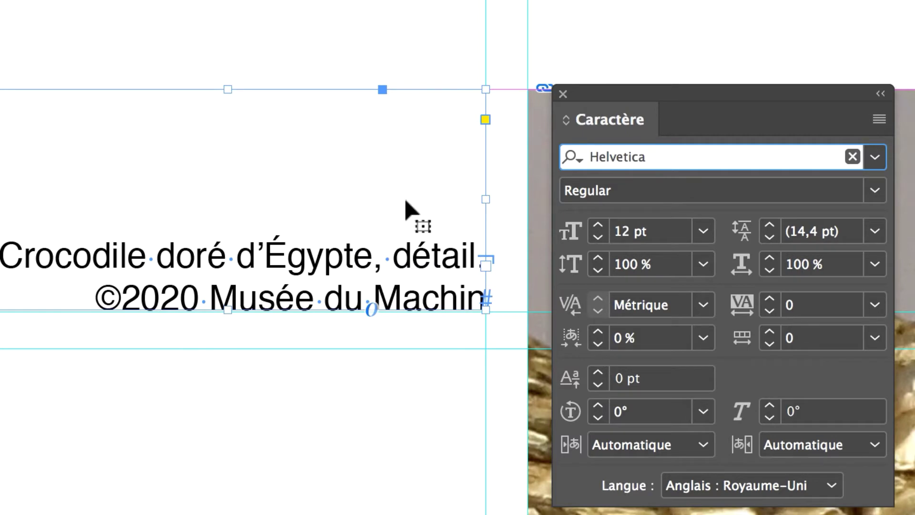
Step: Change the caption's font to Myanmar Sangam MN and dismiss the missing glyph warning
key(Down)
key(Down)
key(Down)
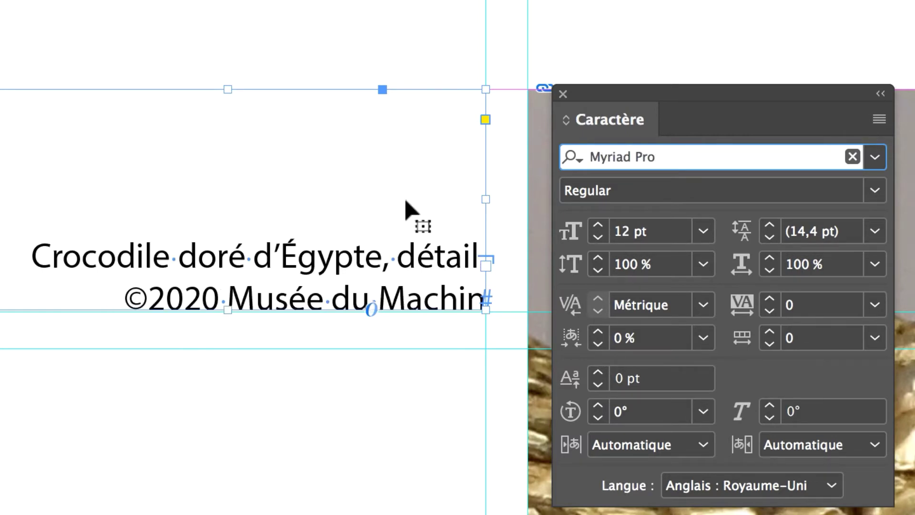
key(Down)
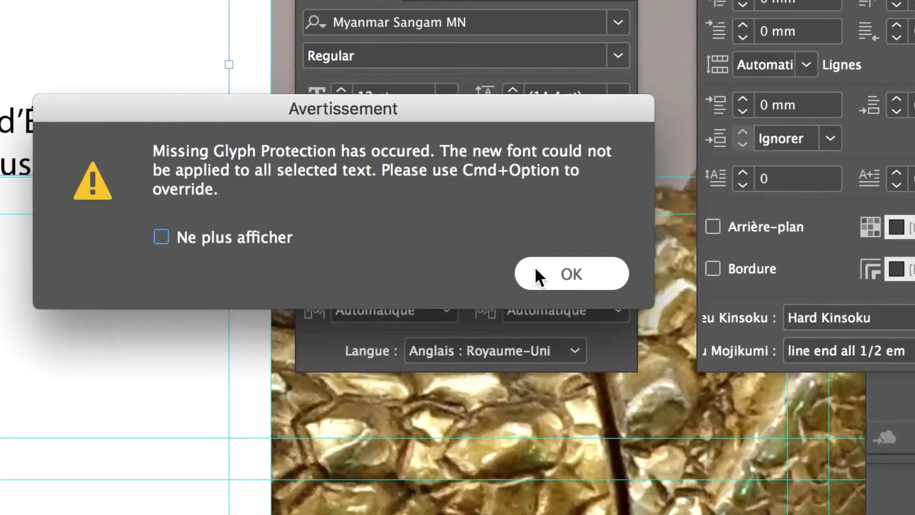
click(536, 272)
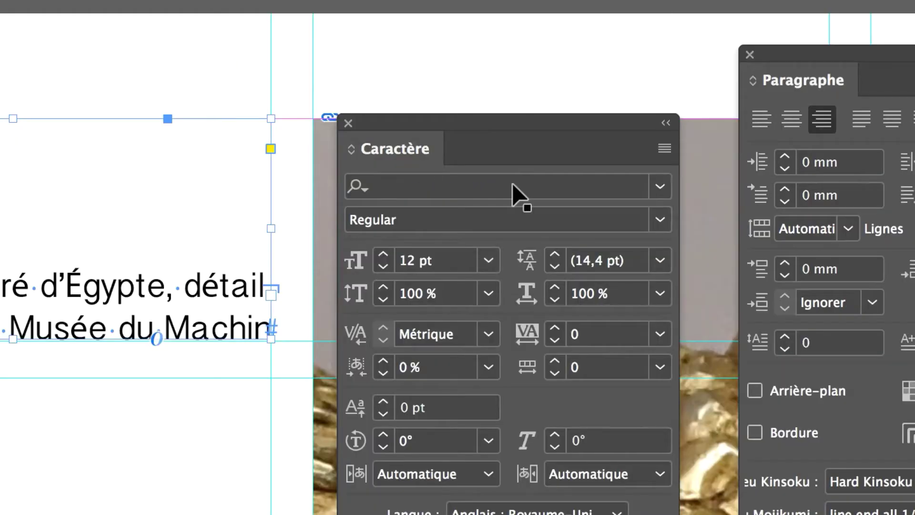
click(512, 186)
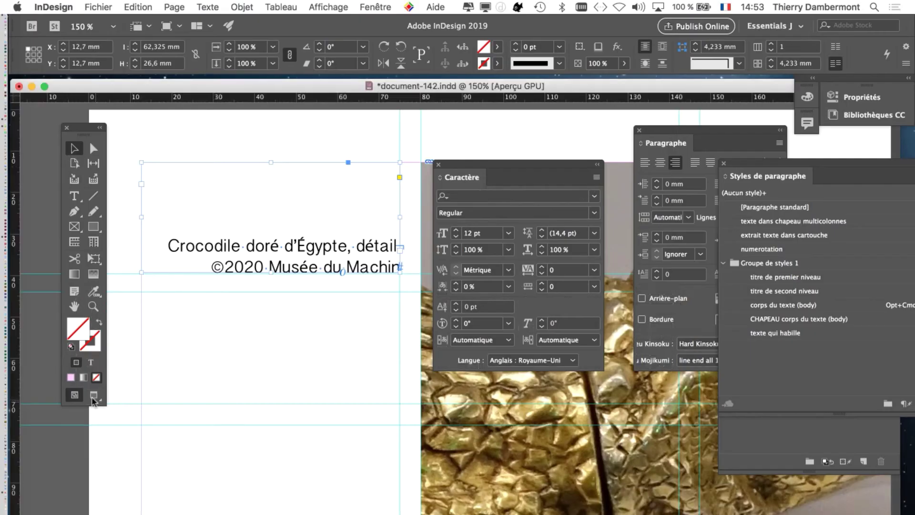
Step: Show the page in preview mode, deselect the caption frame, close the Character settings and magnify the caption to 200%
click(144, 144)
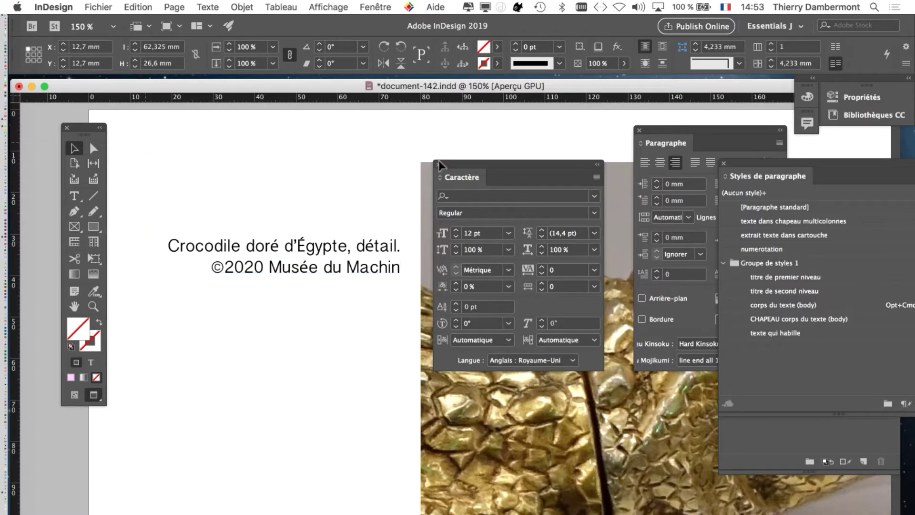
key(super+t)
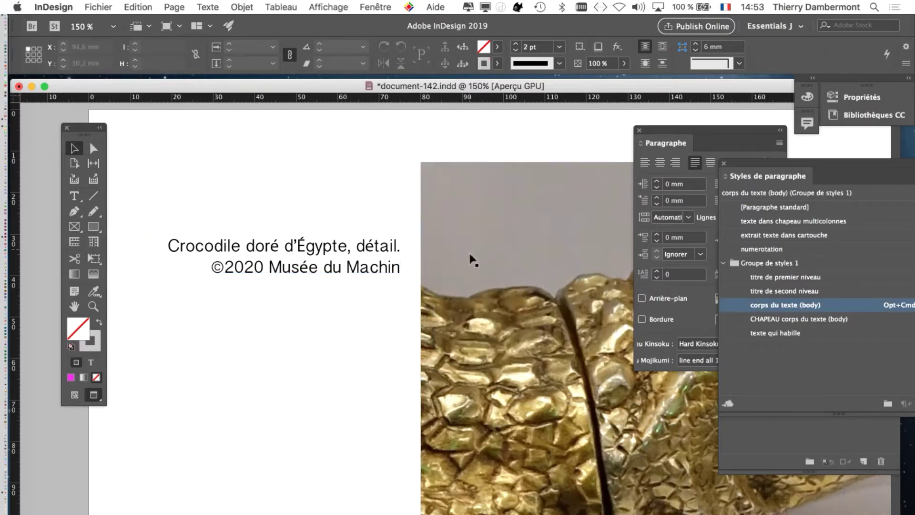
key(super+1)
key(super+2)
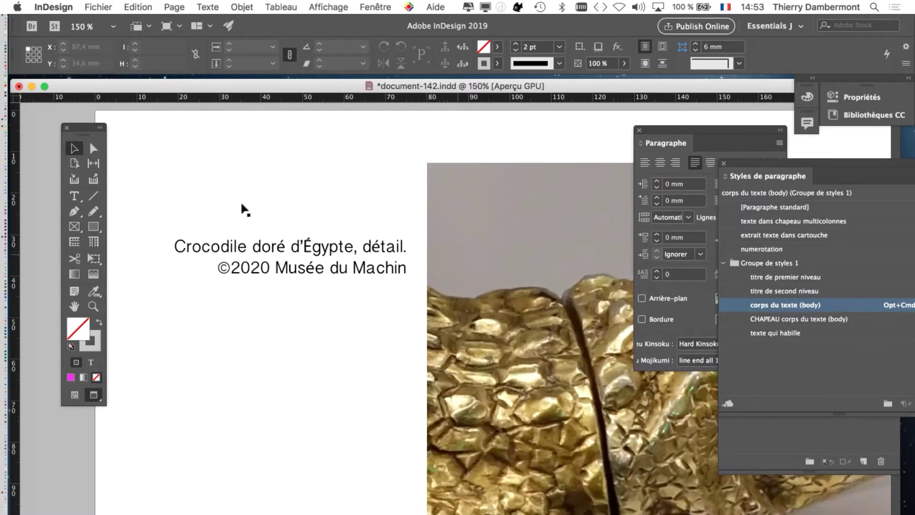
Step: Delete the period and line break after "détail" in the caption
key(t)
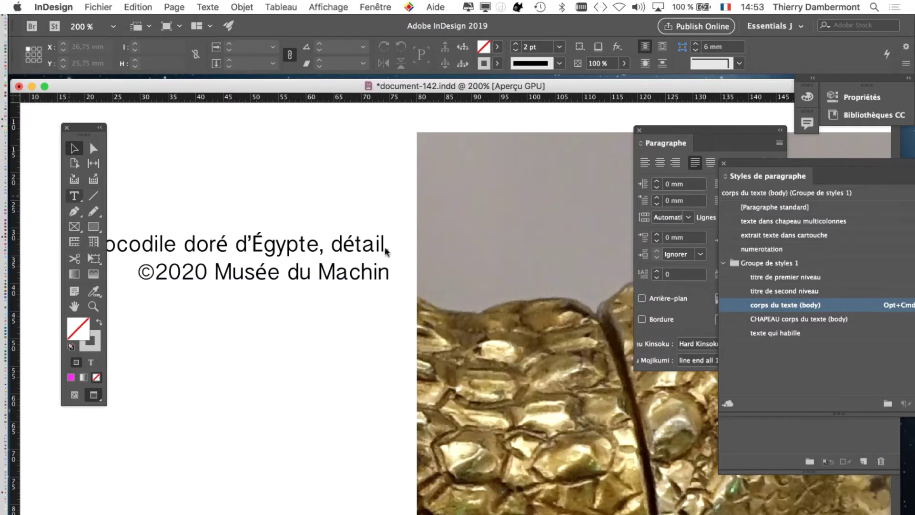
click(386, 246)
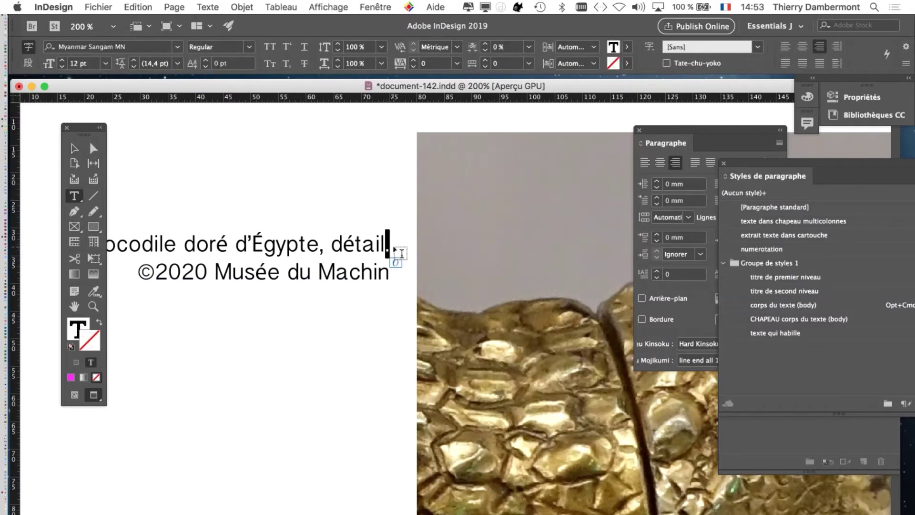
key(Delete)
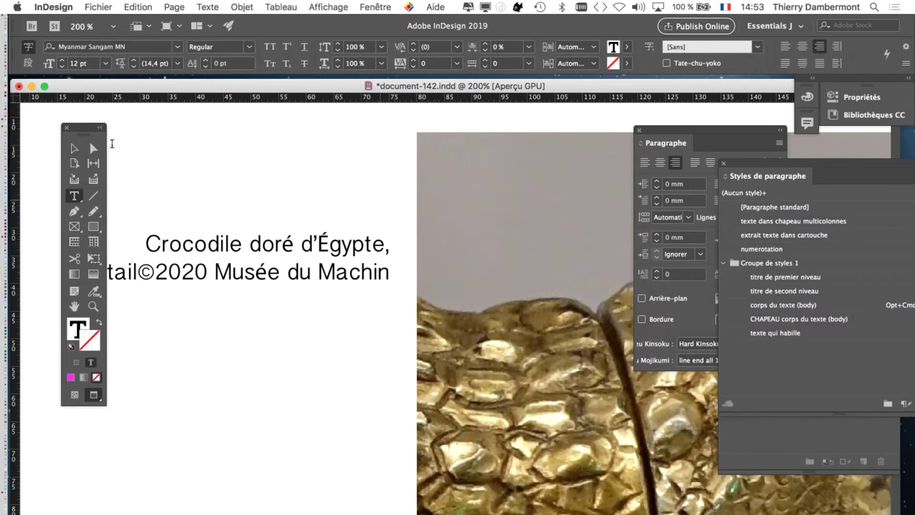
Step: Move the tools off the caption and reduce its text from "Crocodile" through "Musée d" to 10 pt in the Character settings
drag(87, 130, 233, 324)
drag(144, 246, 300, 274)
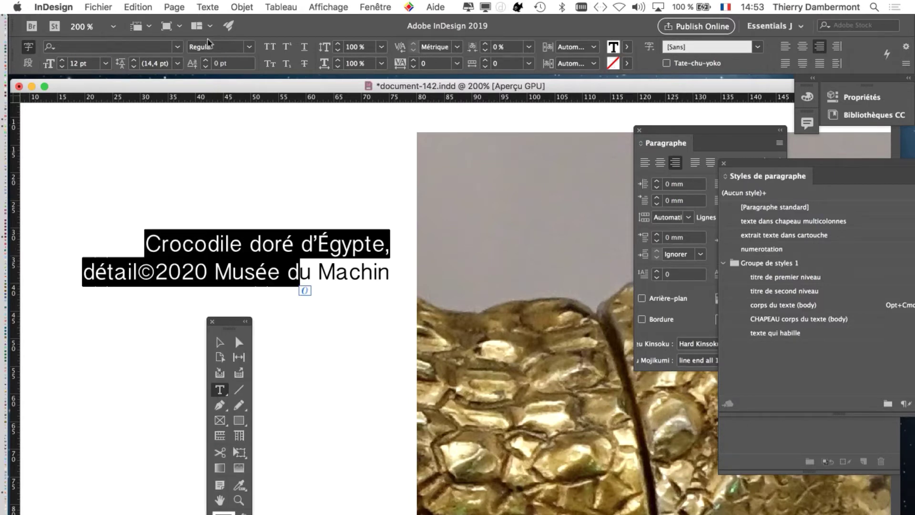
click(208, 6)
click(222, 71)
click(455, 236)
click(455, 236)
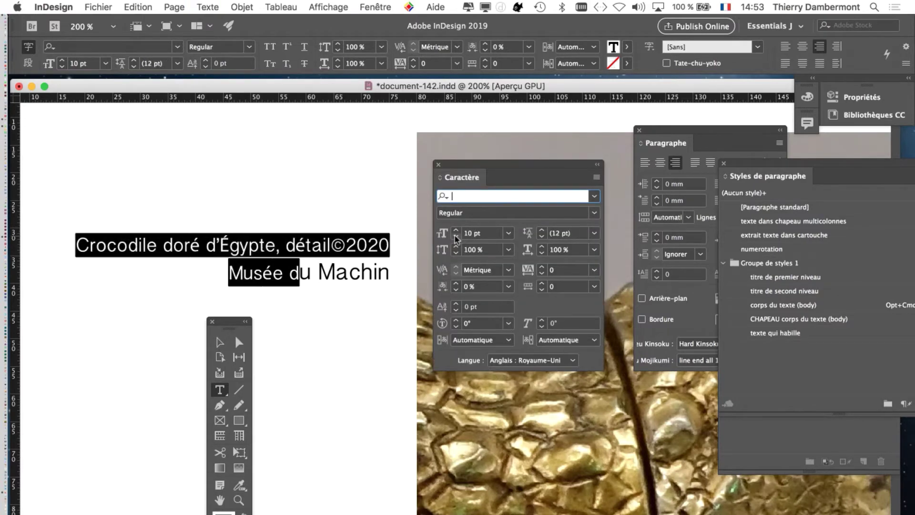
Step: Select the entire caption through "Machin" and set its font size to 10 pt
click(82, 245)
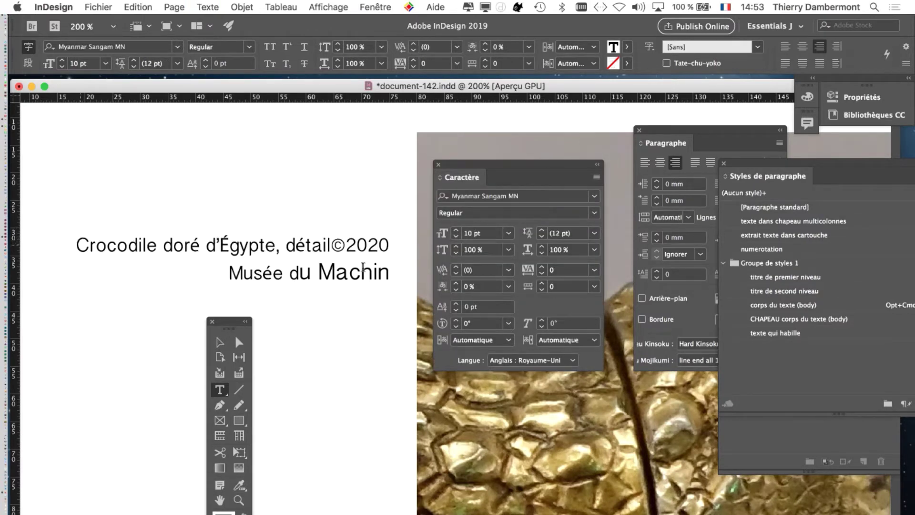
key(shift+super+Right)
key(shift+super+Right)
key(shift+super+Right)
shift+click(394, 274)
click(476, 234)
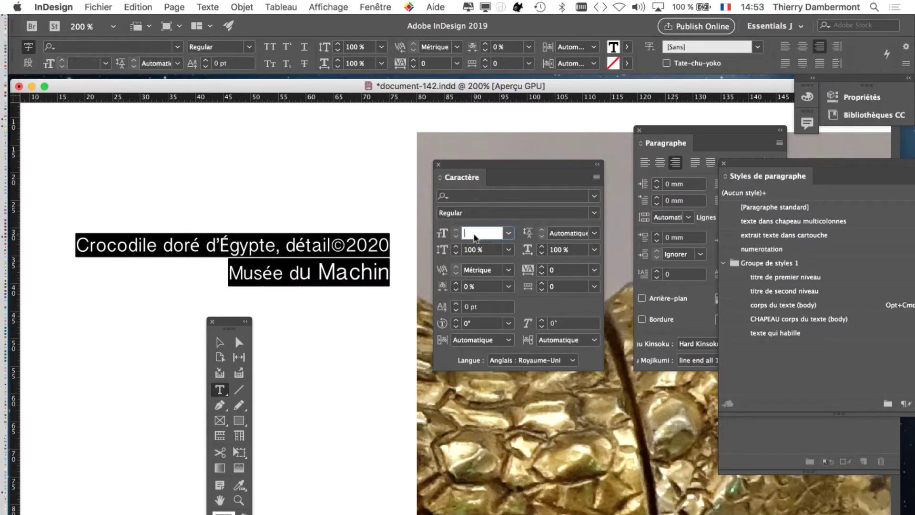
text(10)
key(Tab)
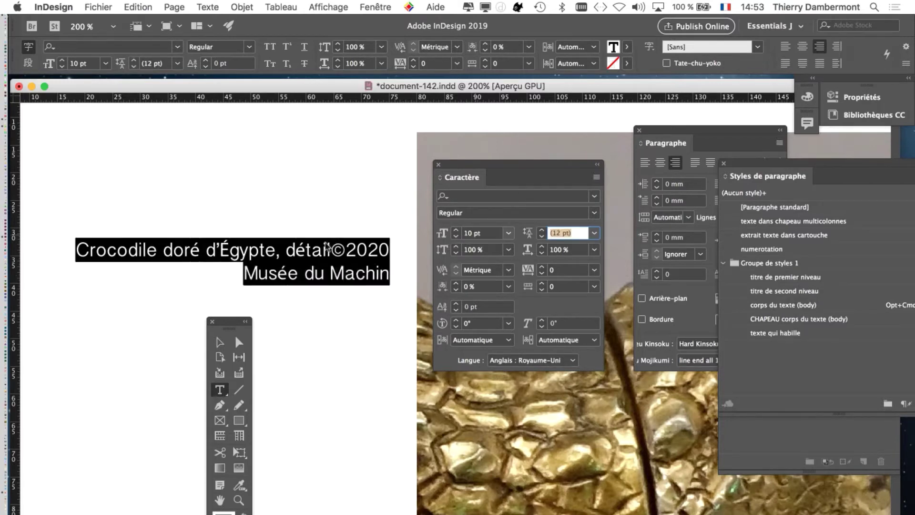
Step: Start a new line before "©2020" in the caption and finish editing the text
click(318, 249)
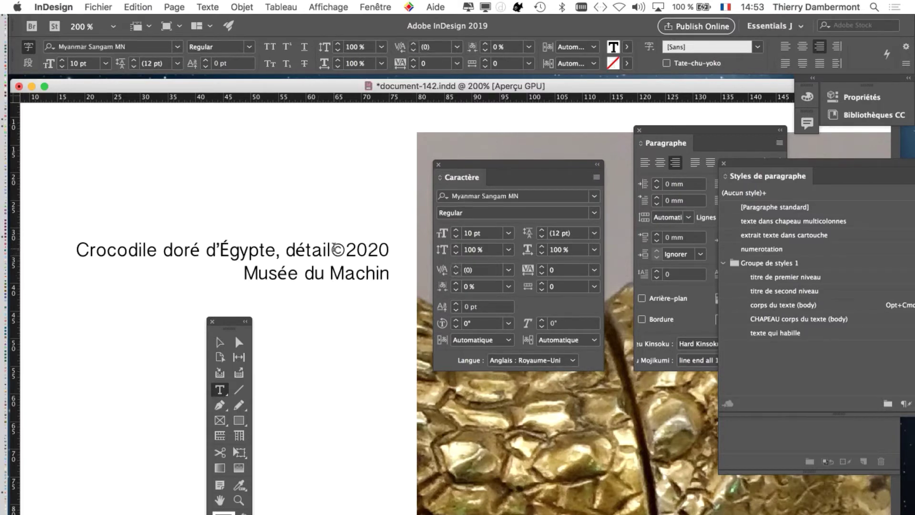
key(Return)
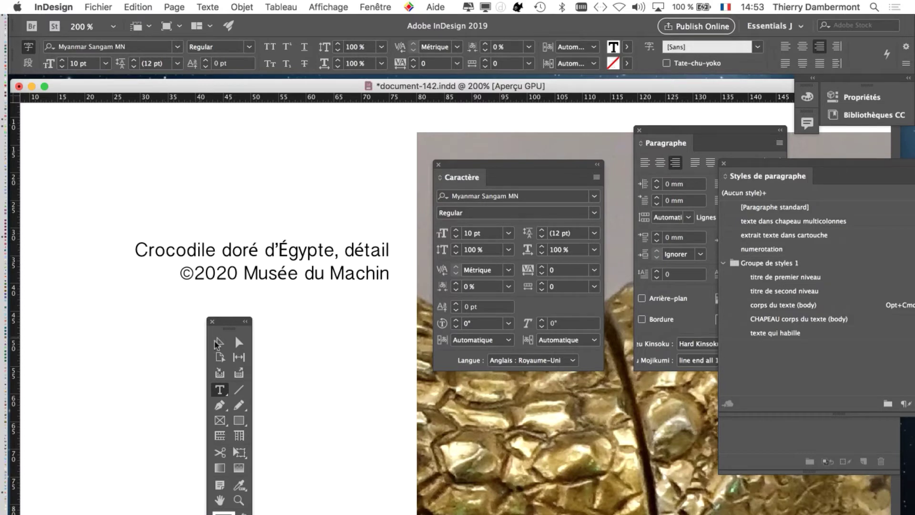
key(Escape)
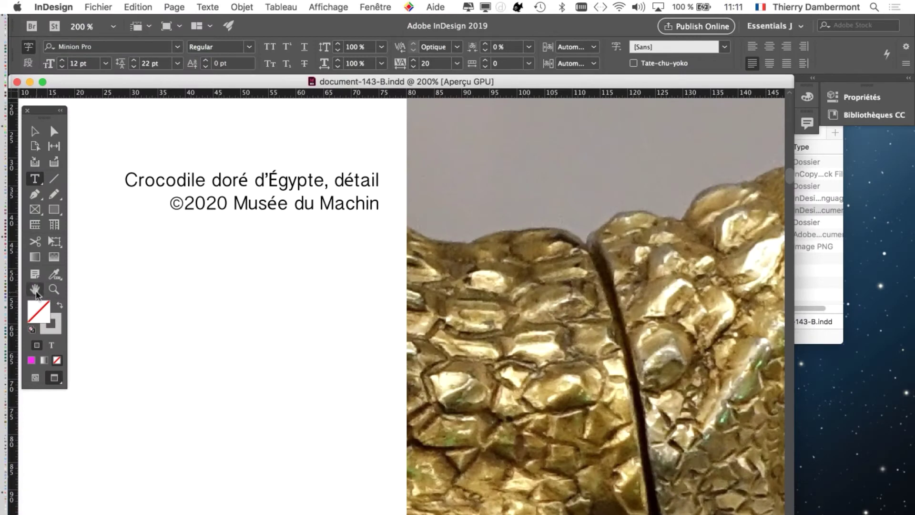
Step: Fit the whole crocodile spread in the window and go to page 4 by its page number
key(super+alt+0)
key(super+alt+0)
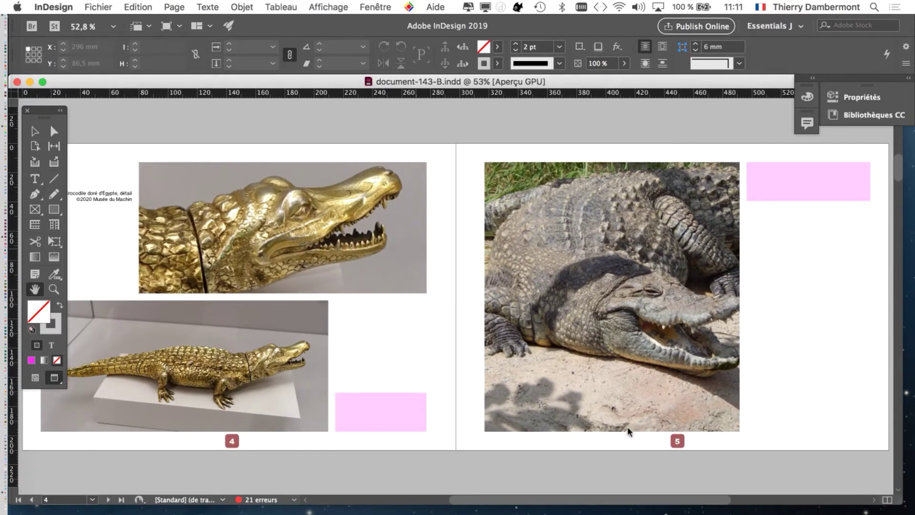
drag(251, 486, 329, 486)
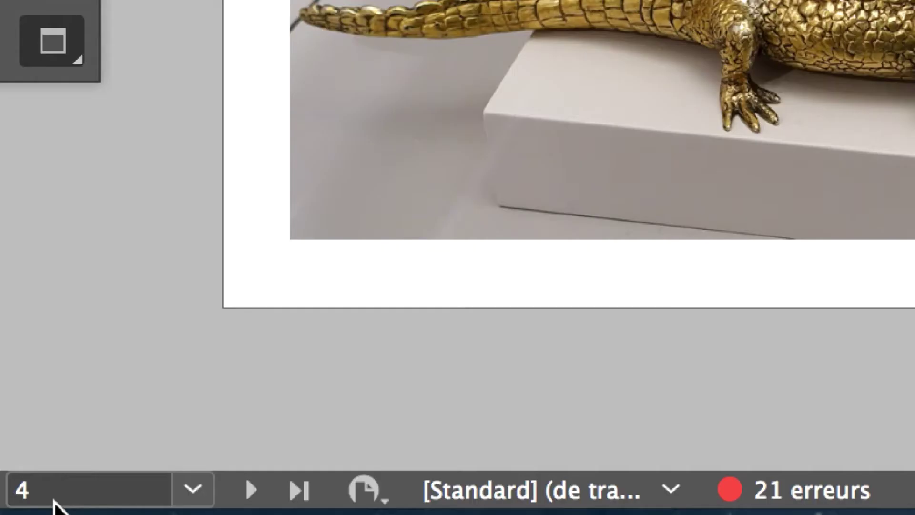
click(48, 499)
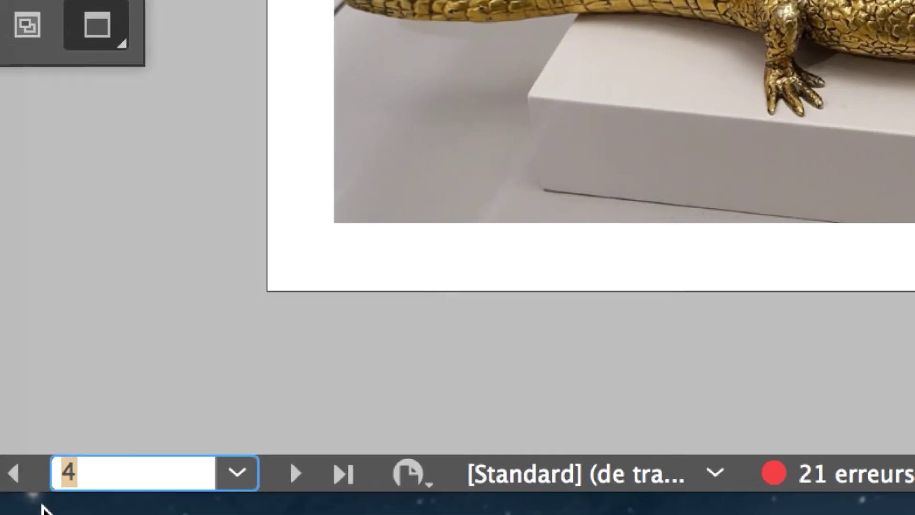
text(4)
key(Return)
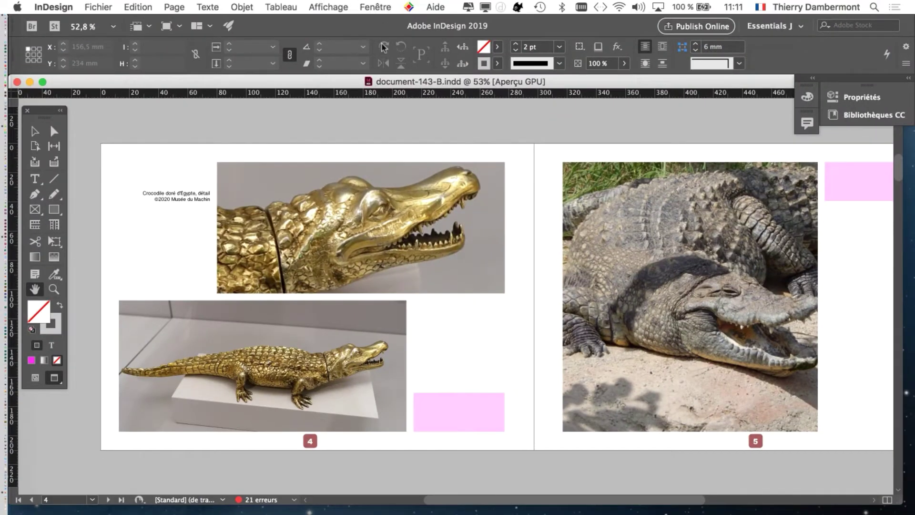
Step: Show an enlarged Pages overview clear of page 4, look through the spreads and display page 4 from its thumbnail
click(405, 260)
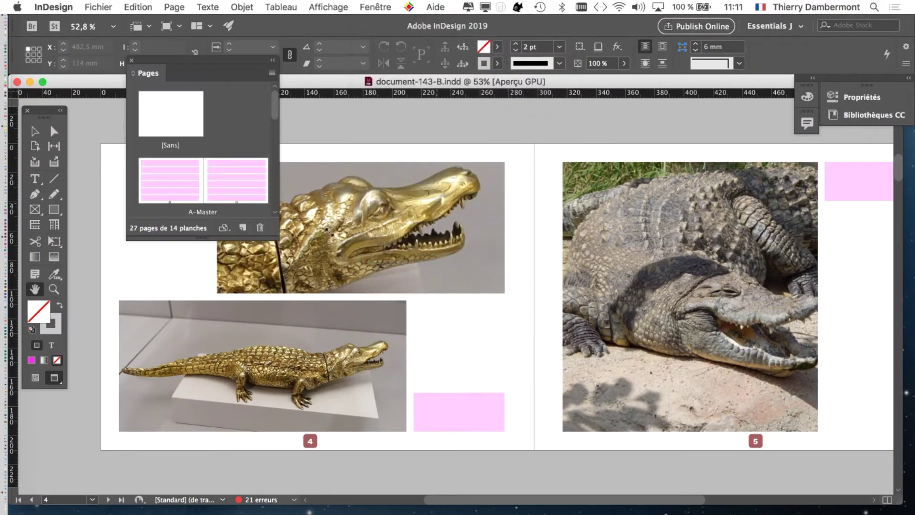
drag(277, 238, 291, 491)
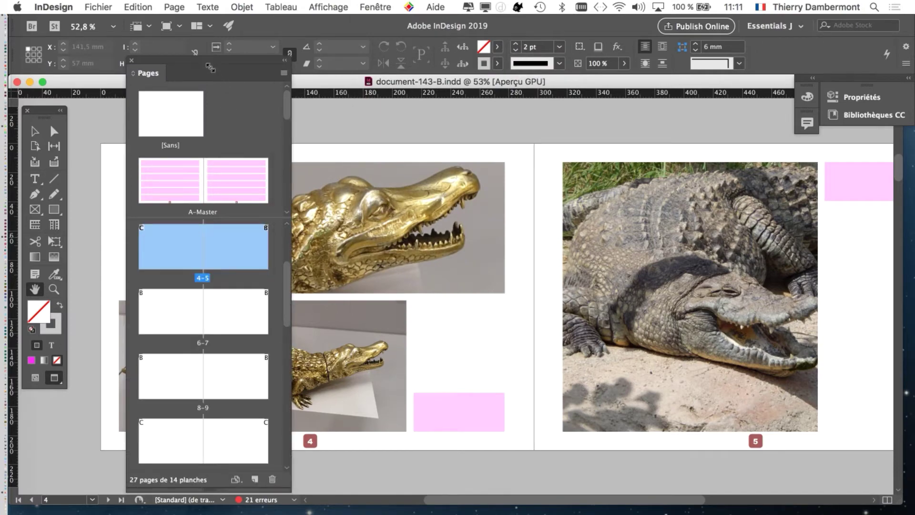
drag(209, 68, 646, 80)
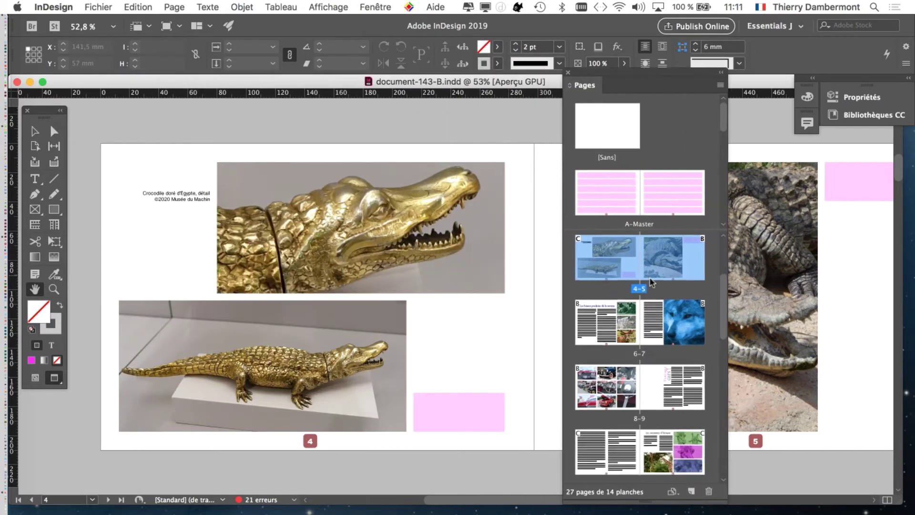
scroll(651, 281, down, 10)
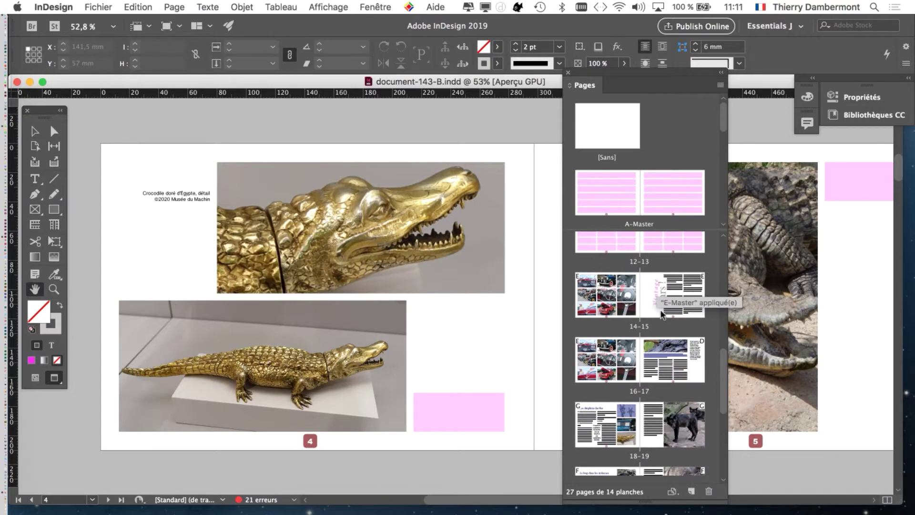
scroll(661, 310, up, 10)
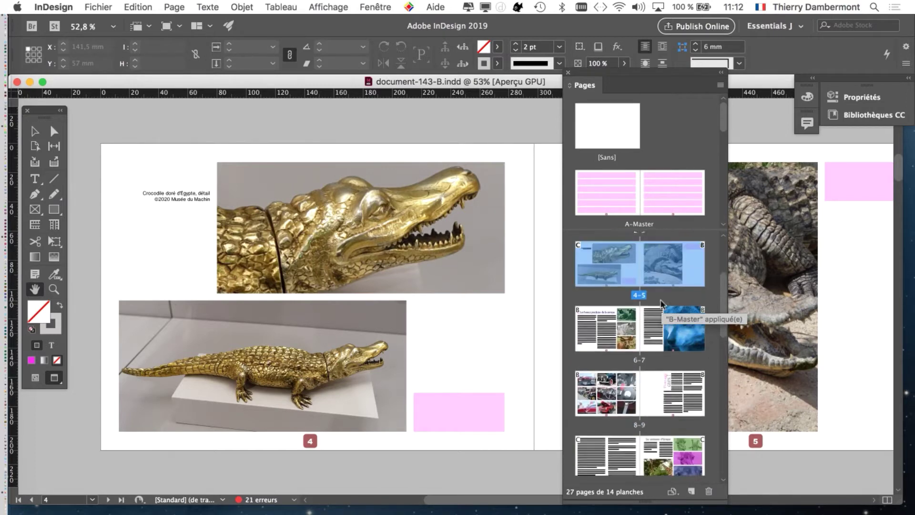
scroll(662, 304, up, 2)
double_click(615, 327)
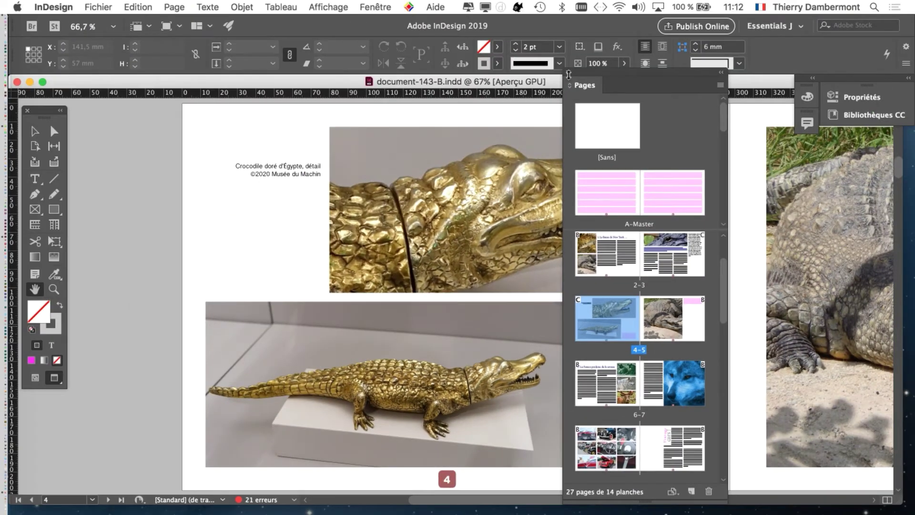
Step: Show the document's layers to check that "images et texte" is the active layer, then close the list
click(376, 6)
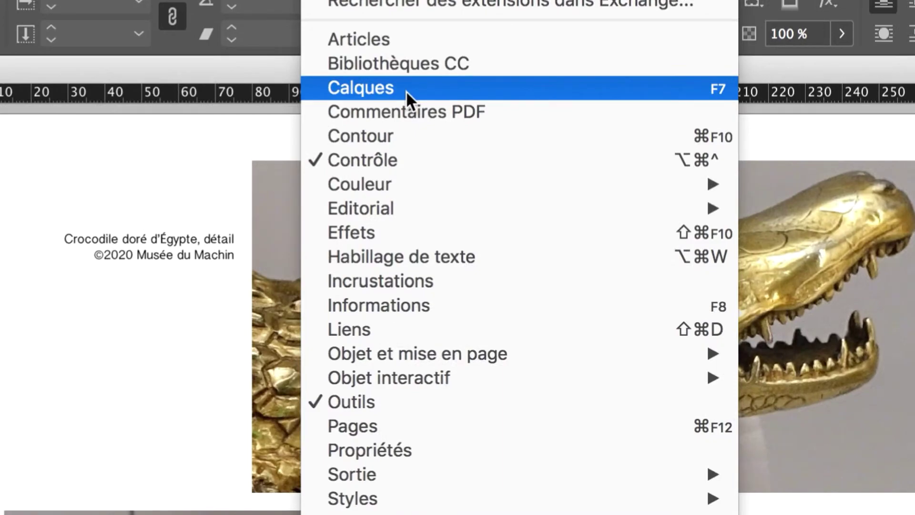
click(406, 91)
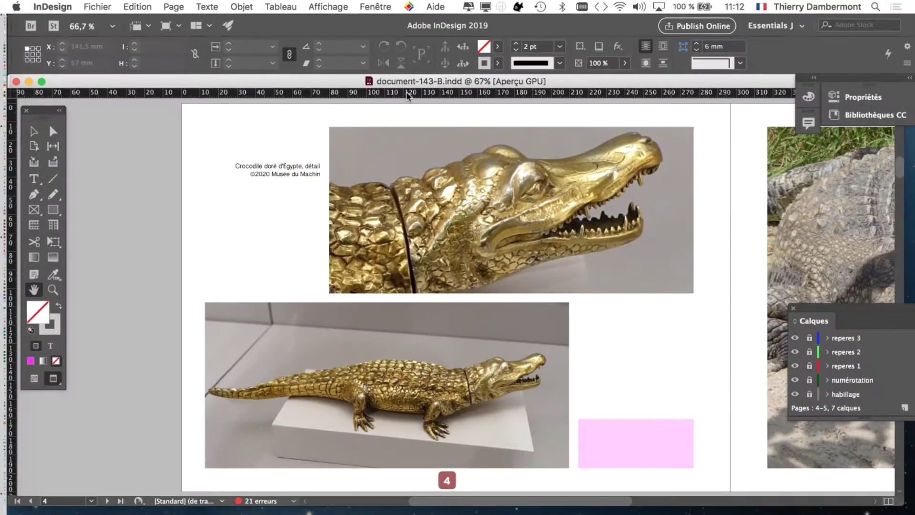
drag(819, 314, 516, 144)
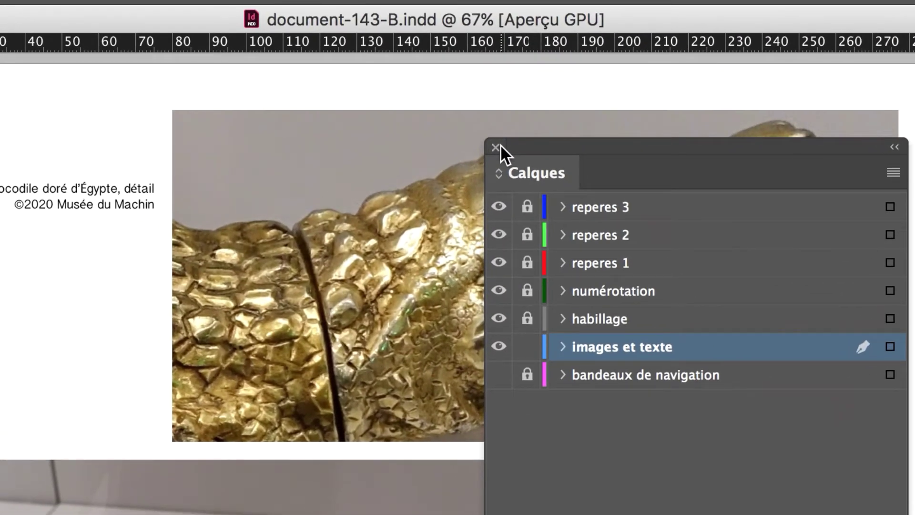
click(496, 148)
Step: Select the caption frame, return to normal display mode and keep the tools arranged in two columns
click(94, 203)
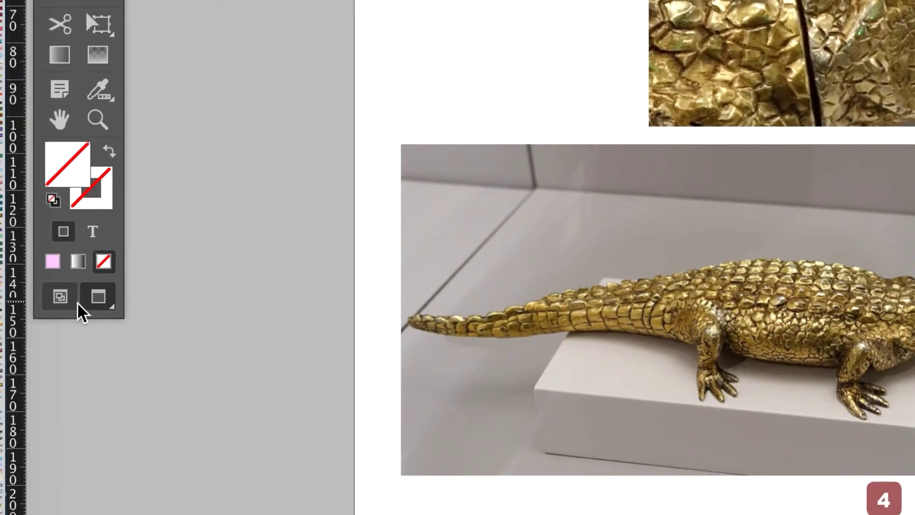
click(76, 301)
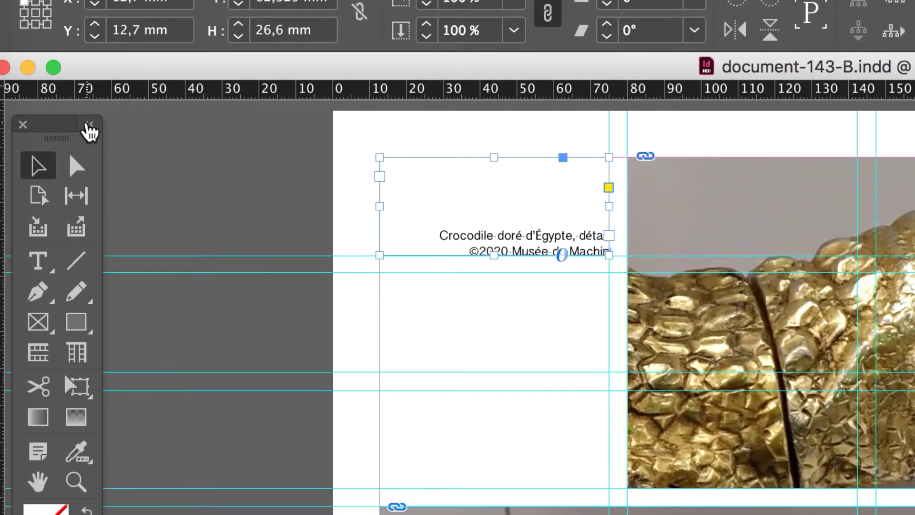
click(89, 125)
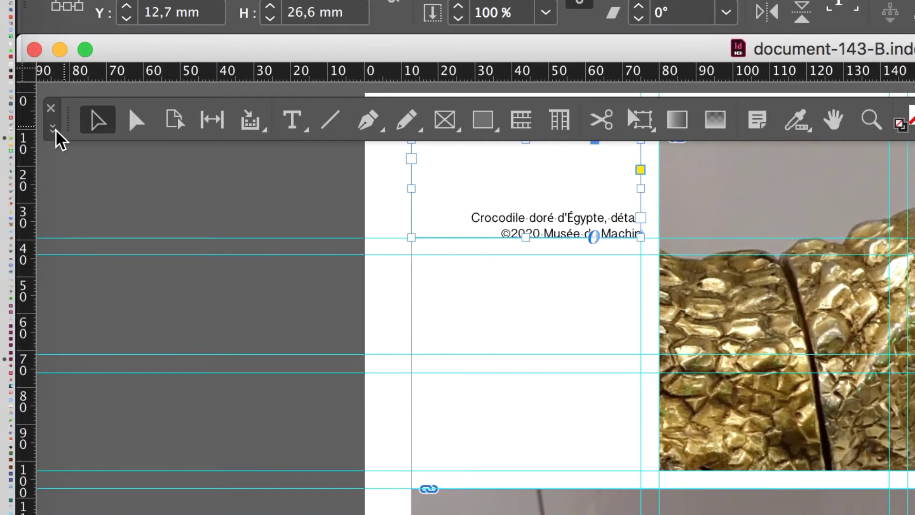
click(53, 128)
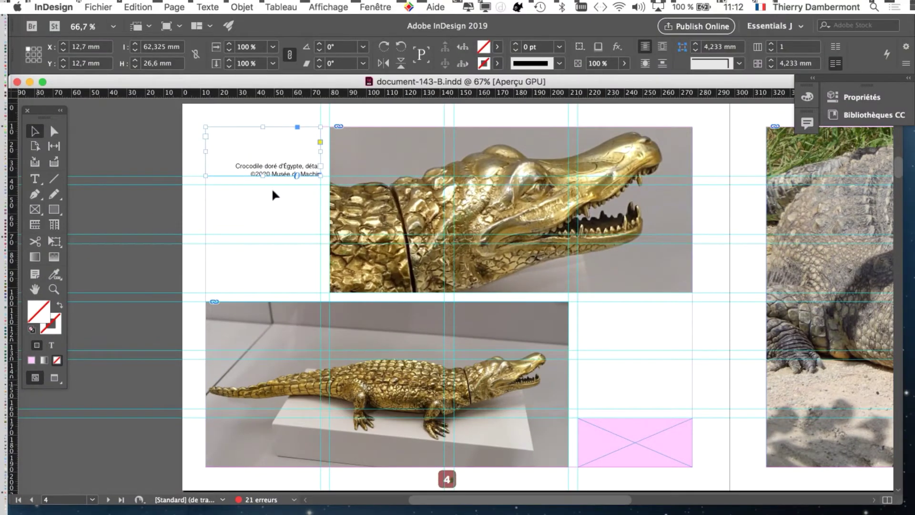
Step: Examine the caption and the remaining pink frames across the spread, then inspect the caption's accented characters at 300%
scroll(275, 198, up, 2)
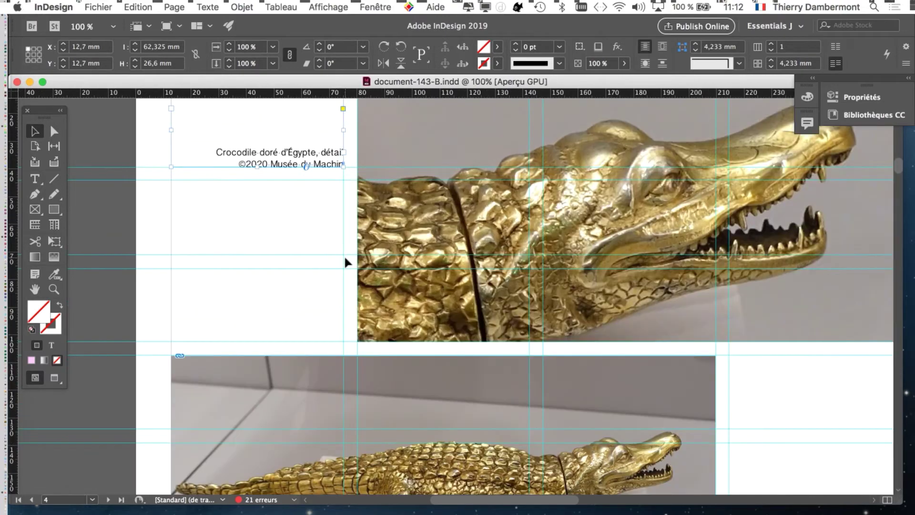
scroll(347, 262, down, 1)
scroll(347, 262, down, 1)
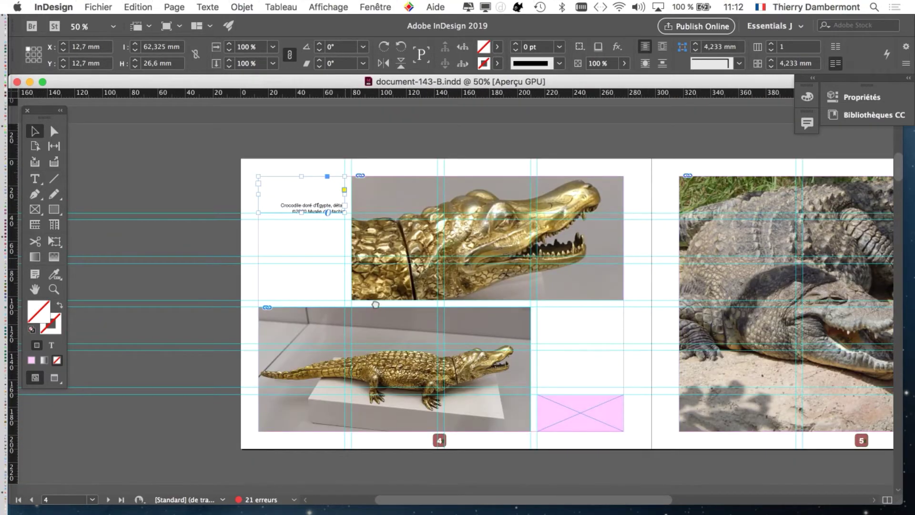
scroll(376, 304, right, 5)
scroll(405, 307, left, 3)
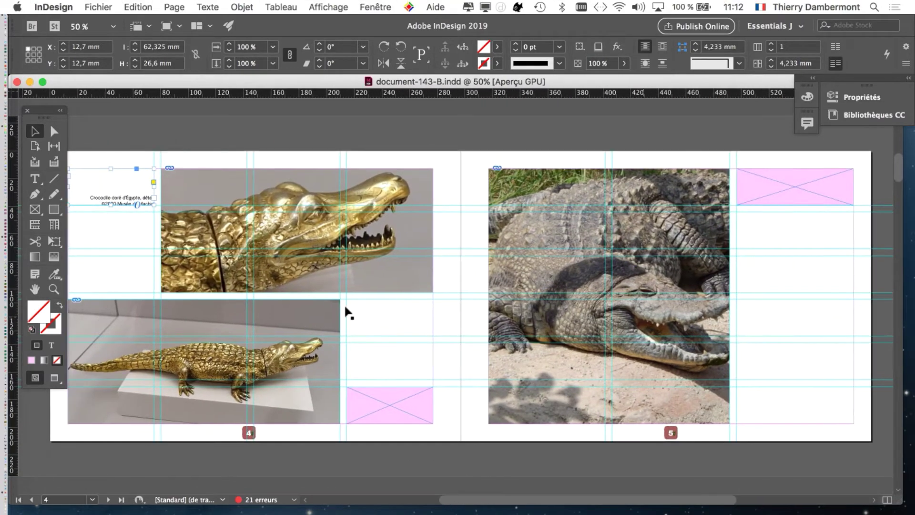
scroll(286, 276, left, 2)
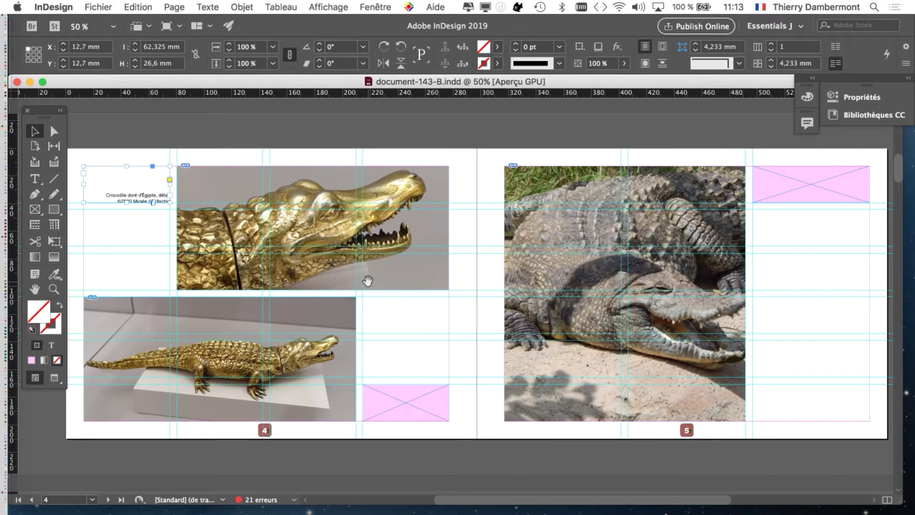
scroll(125, 201, up, 3)
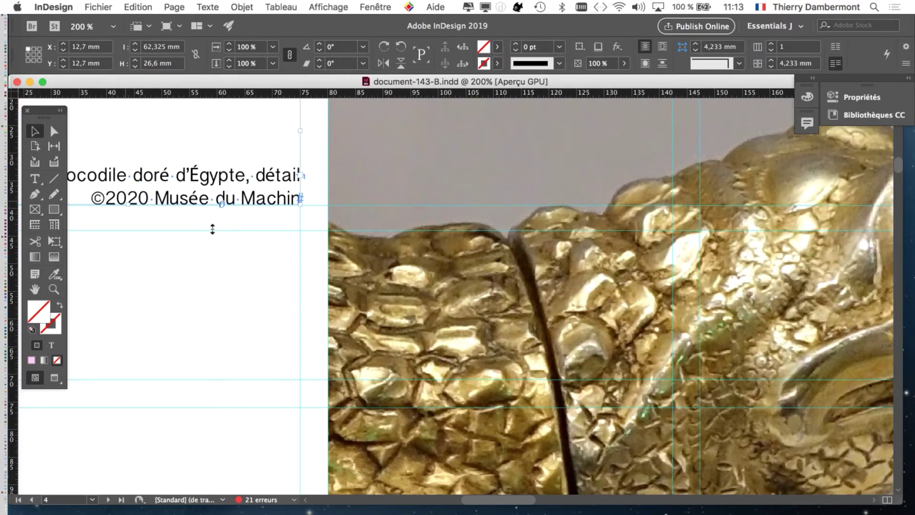
key(super+equal)
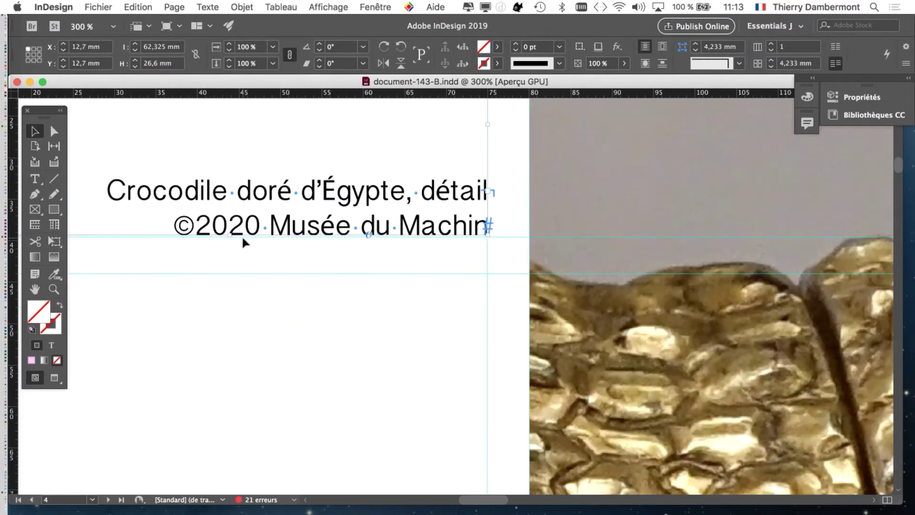
scroll(245, 240, down, 1)
key(super+minus)
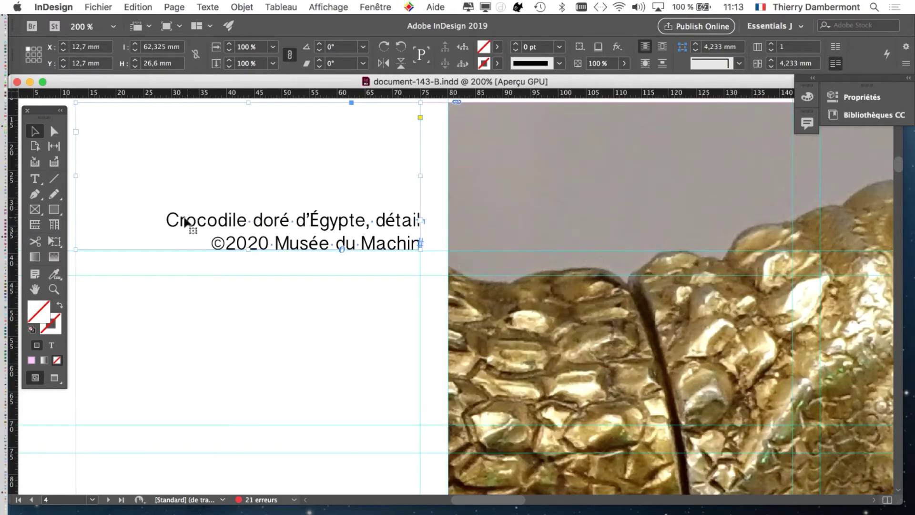
key(super+equal)
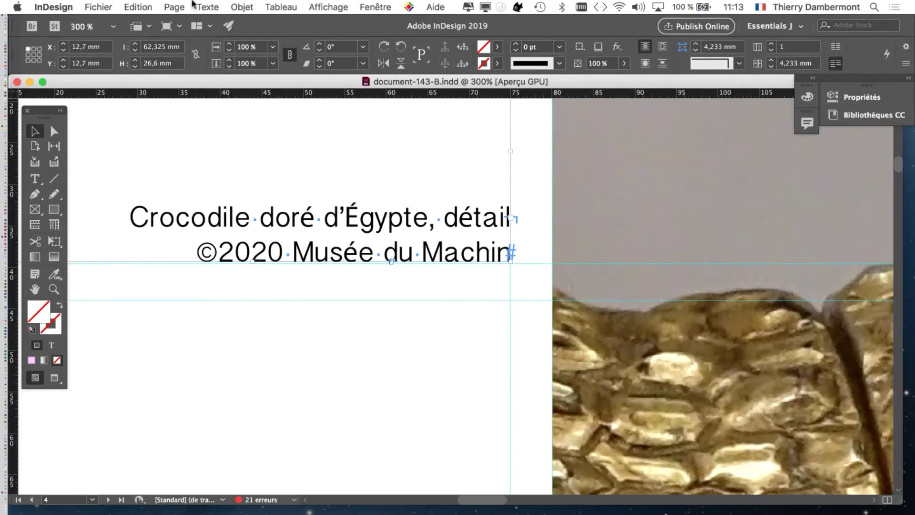
Step: Open the Character settings, activate the Type tool, and move both the tools and the settings clear of the caption
click(207, 7)
click(223, 73)
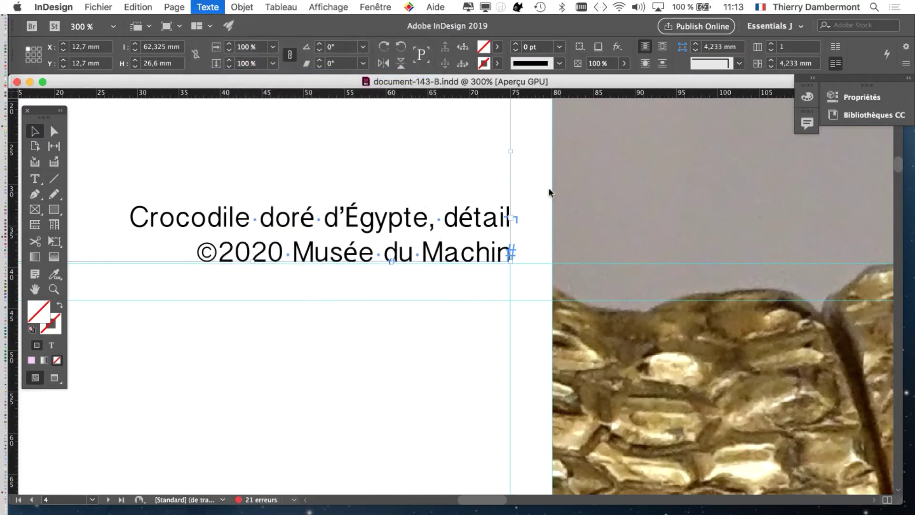
drag(541, 250, 656, 149)
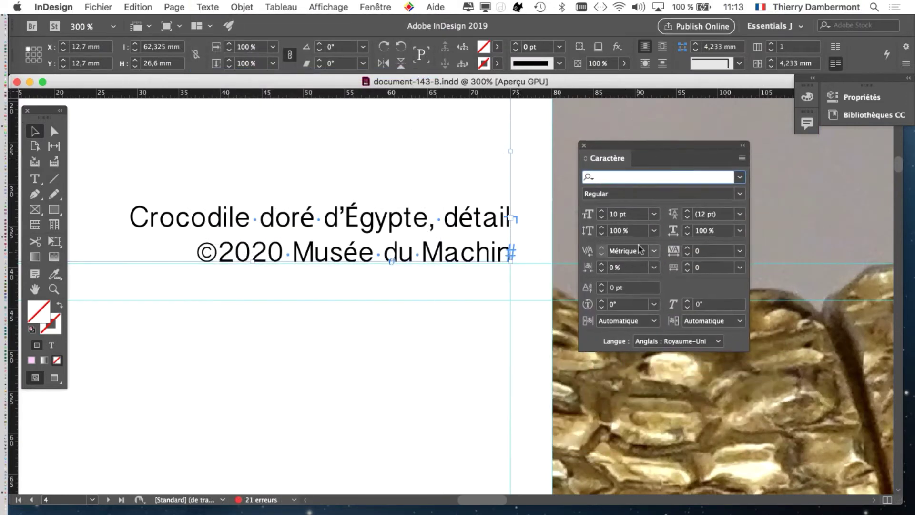
click(35, 186)
drag(36, 185, 58, 185)
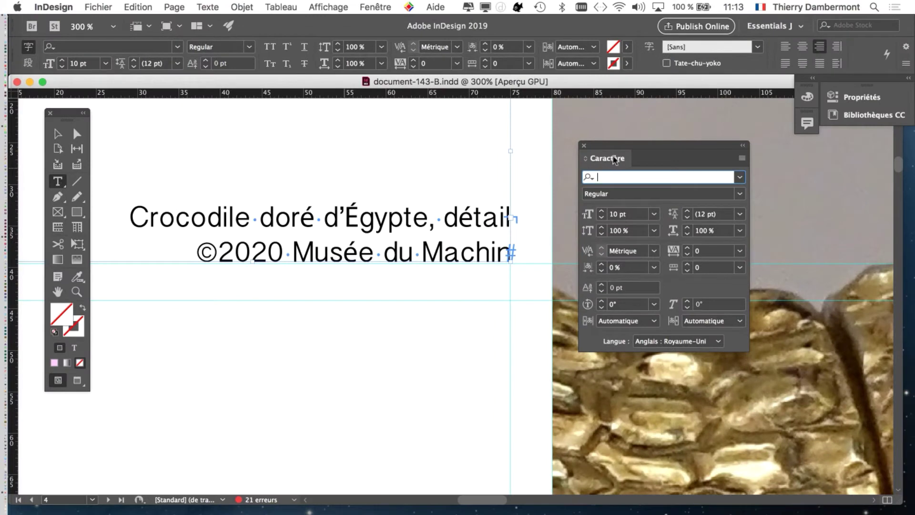
drag(614, 160, 717, 196)
Step: Magnify the caption to 800% and check the fonts used beside the "é" of "doré" and in the letters "Croc"
key(super+equal)
key(super+equal)
key(super+equal)
key(super+equal)
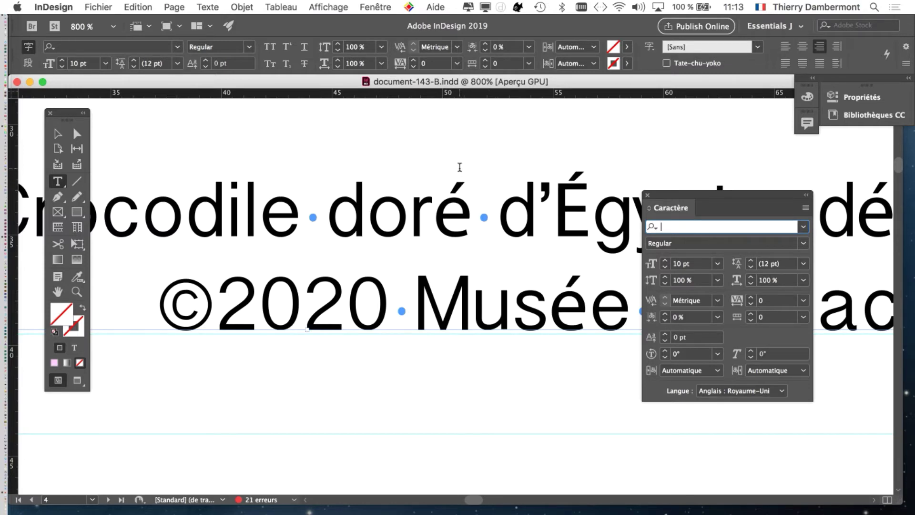
click(458, 186)
drag(429, 190, 592, 198)
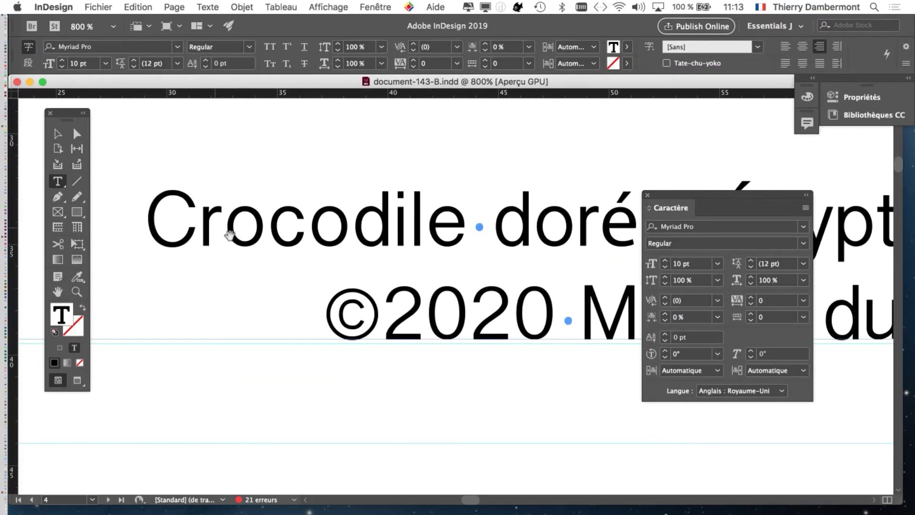
drag(148, 221, 294, 224)
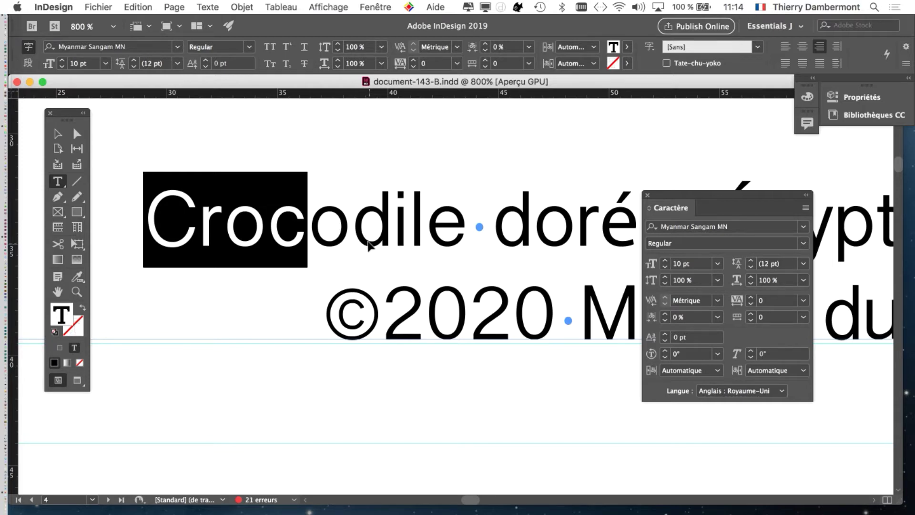
drag(702, 198, 403, 149)
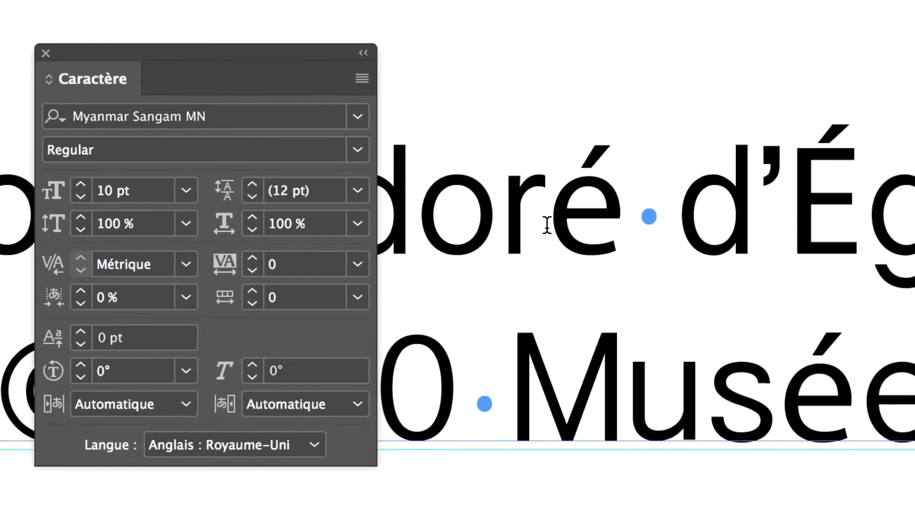
Step: Check the fonts used for the "é" of "doré" and the "É" and "g" of "Égypte"
drag(546, 224, 599, 221)
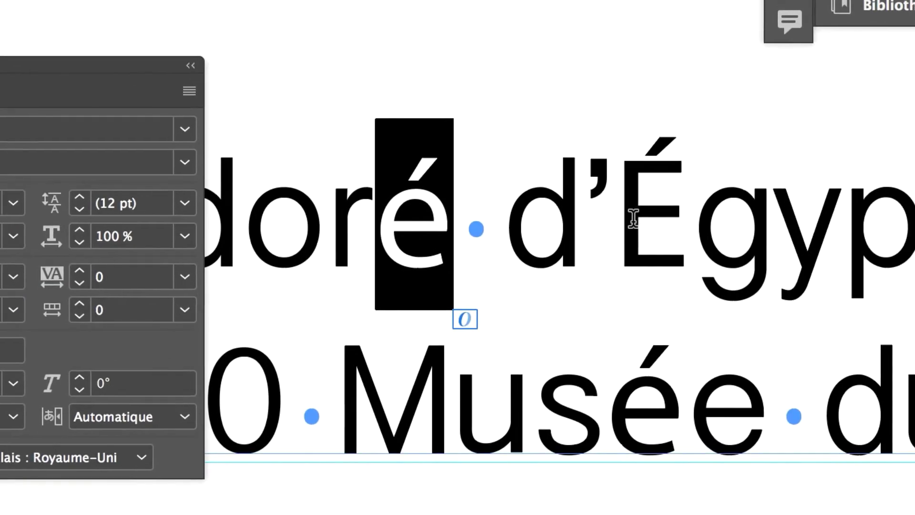
drag(715, 229, 753, 236)
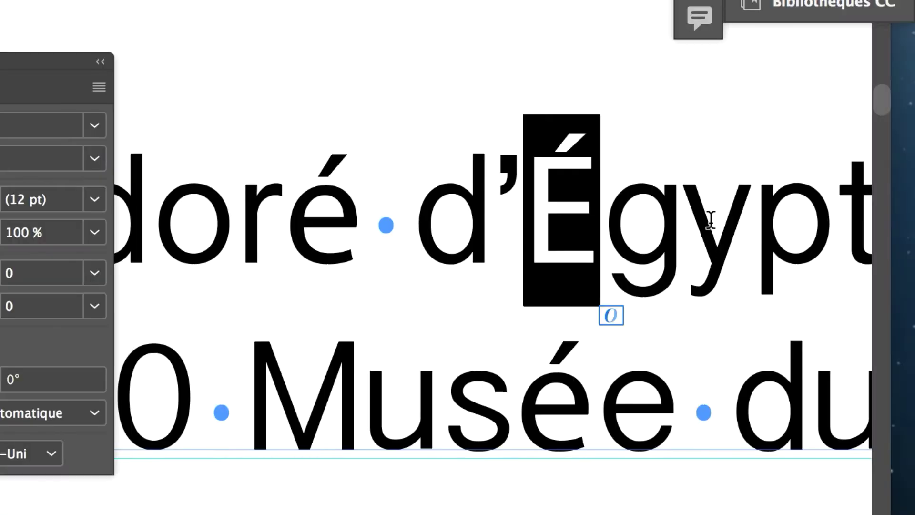
drag(758, 224, 673, 224)
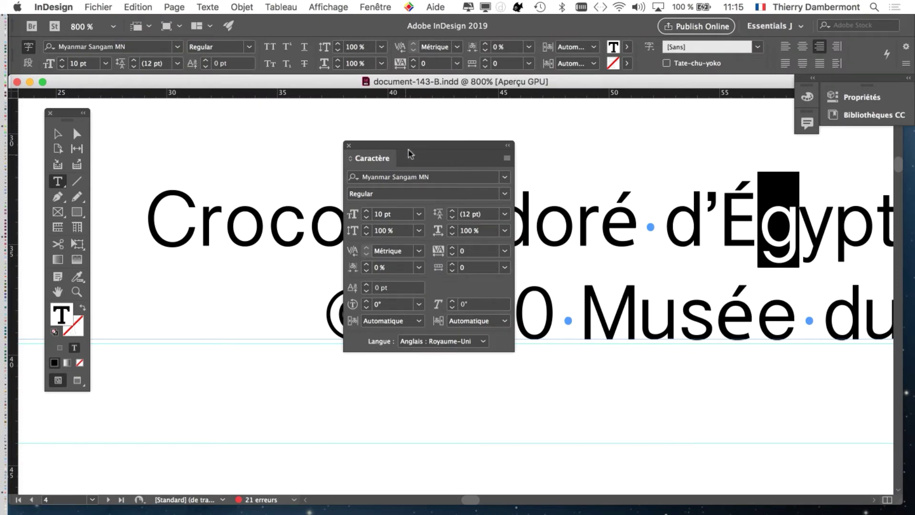
Step: Check the font of the letters "Croco" and move the Character settings below the two caption lines
drag(410, 145, 465, 134)
drag(144, 212, 343, 228)
drag(435, 130, 582, 267)
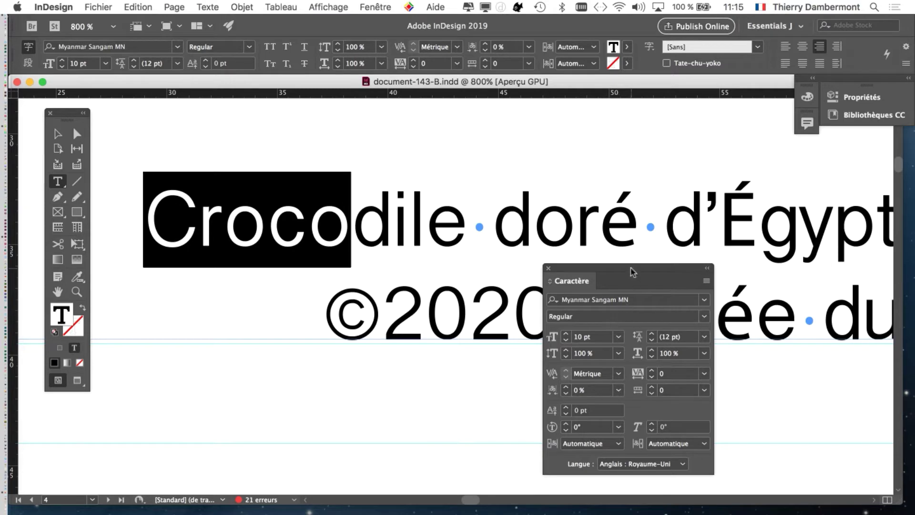
drag(629, 268, 315, 395)
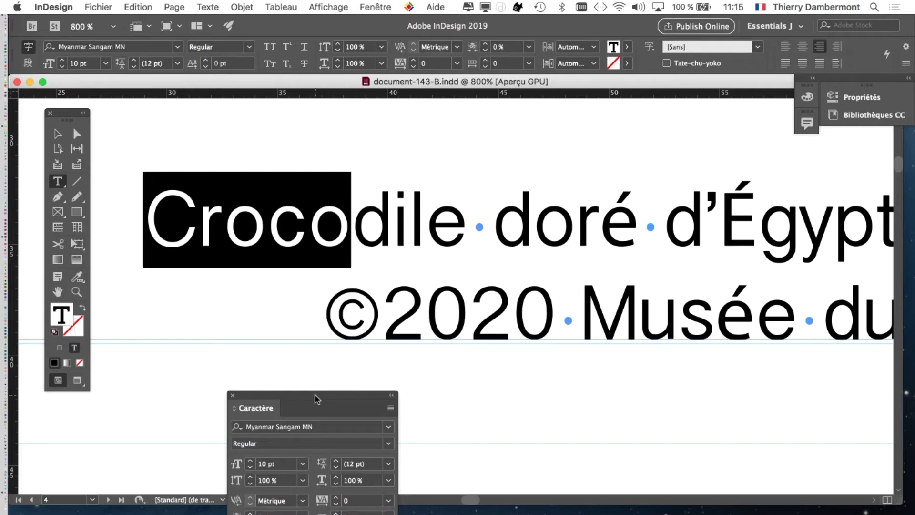
Step: Reduce the magnification to 400% and check the fonts of the "é" in "détail" and the "É" in "Égypte"
scroll(620, 228, right, 3)
scroll(493, 230, right, 1)
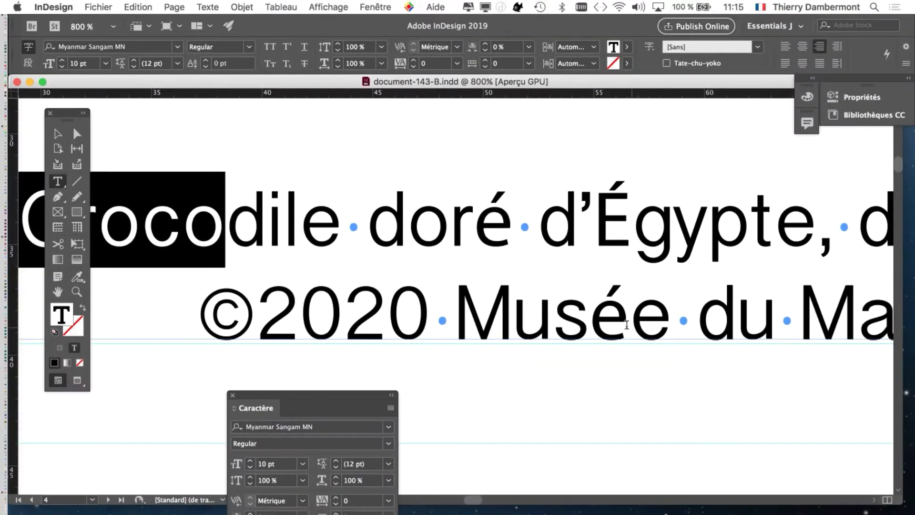
key(super+minus)
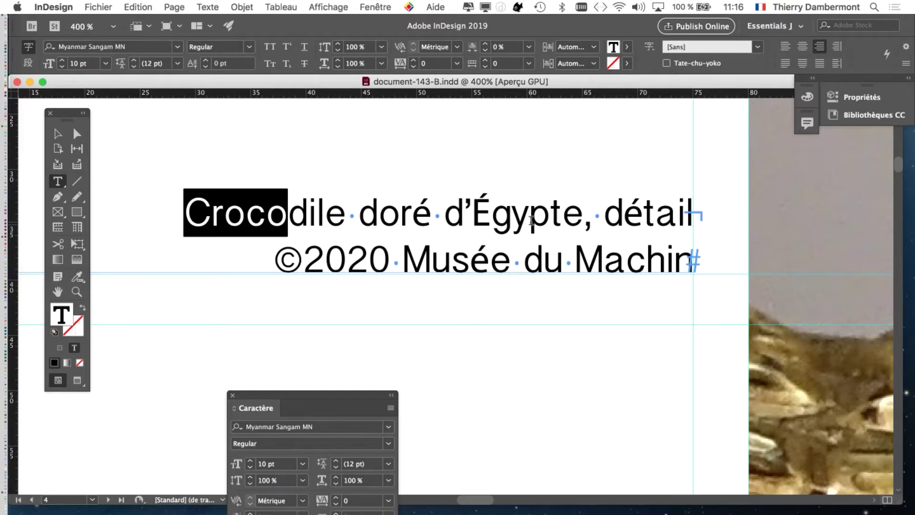
click(530, 221)
drag(635, 212, 619, 213)
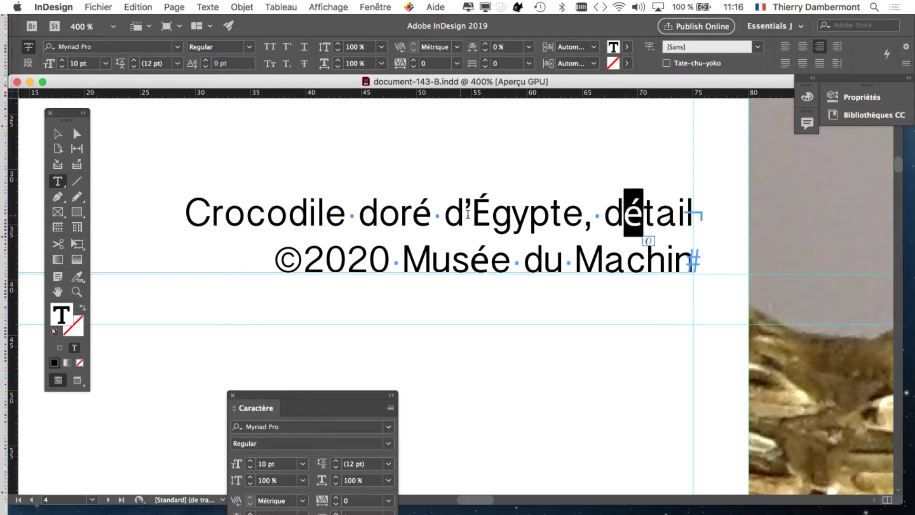
drag(478, 215, 490, 214)
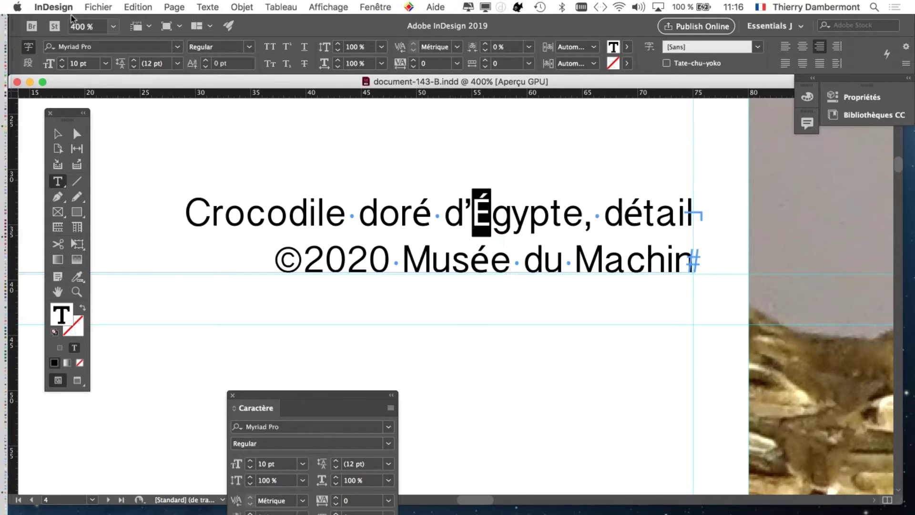
click(97, 7)
click(97, 6)
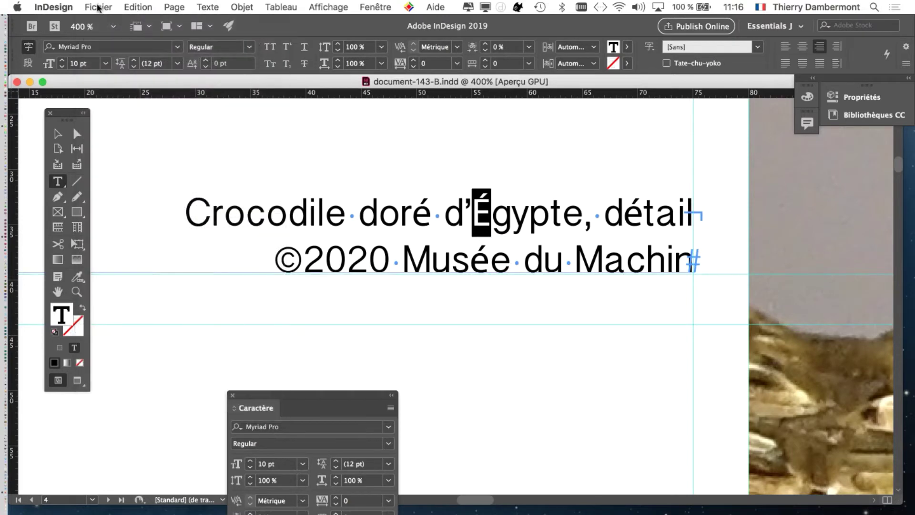
Step: Recheck the font of the "É" in "Égypte" and place the text cursor before "doré"
click(465, 217)
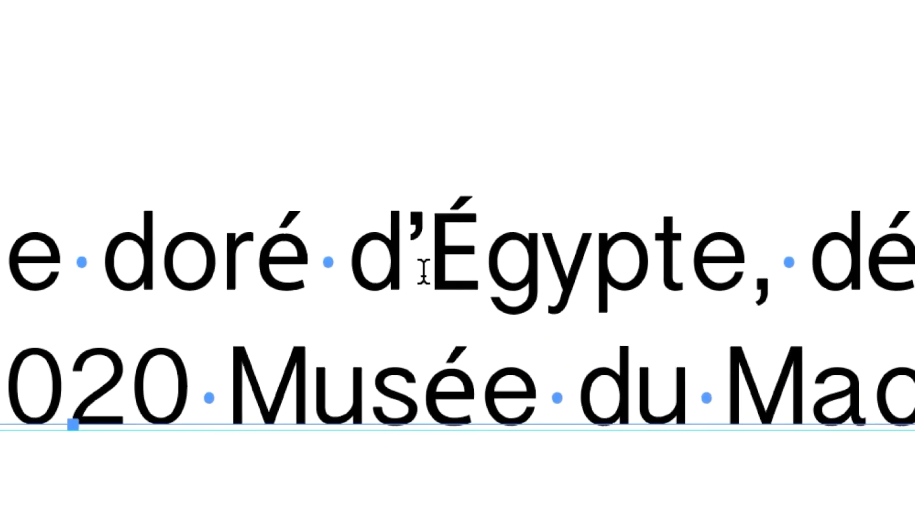
drag(431, 265, 434, 269)
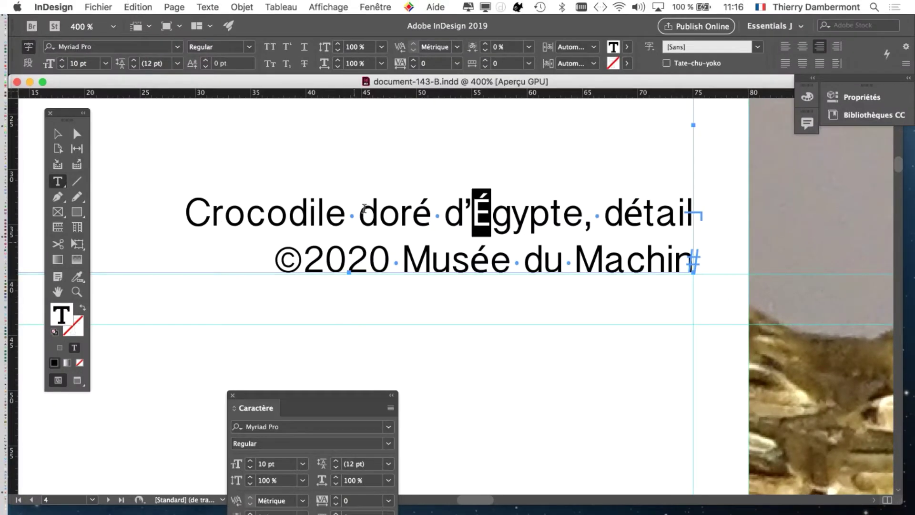
click(360, 212)
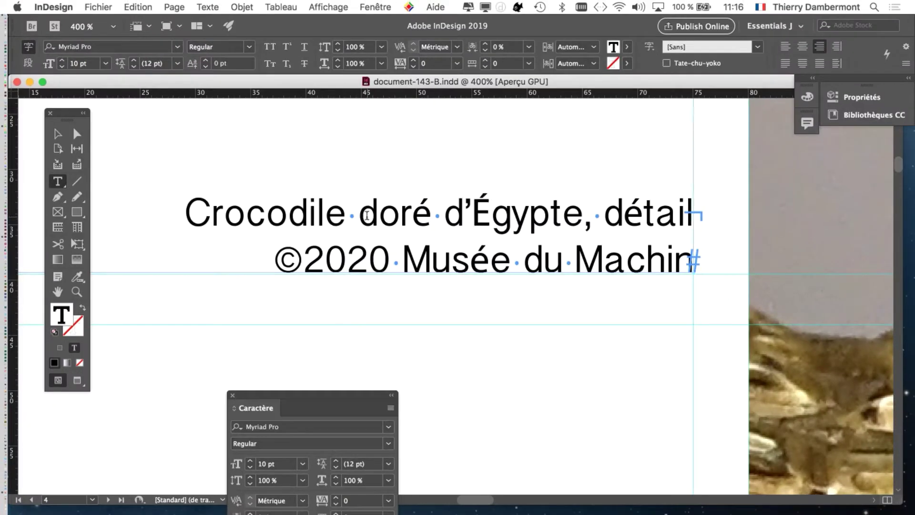
Step: Review the substituted-font highlighting in the Composition preferences and leave "Polices substituées" enabled
click(51, 7)
mouse_move(62, 37)
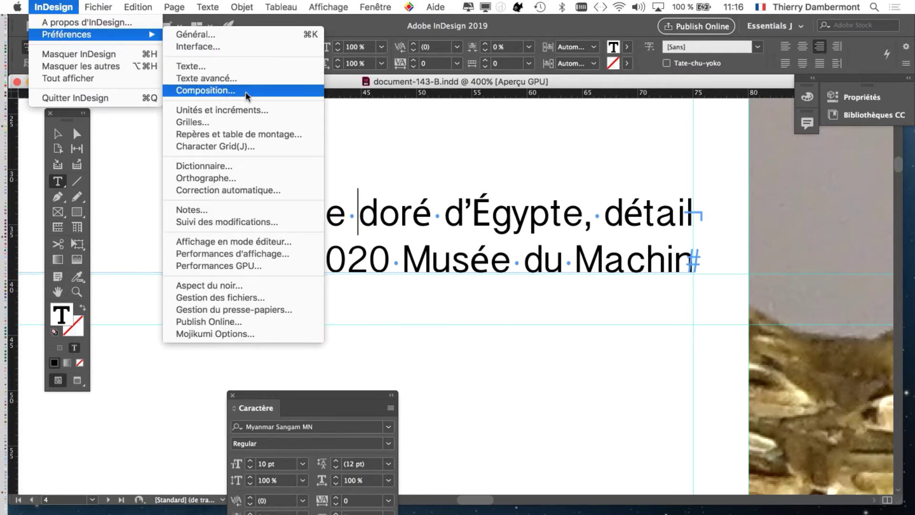
key(alt)
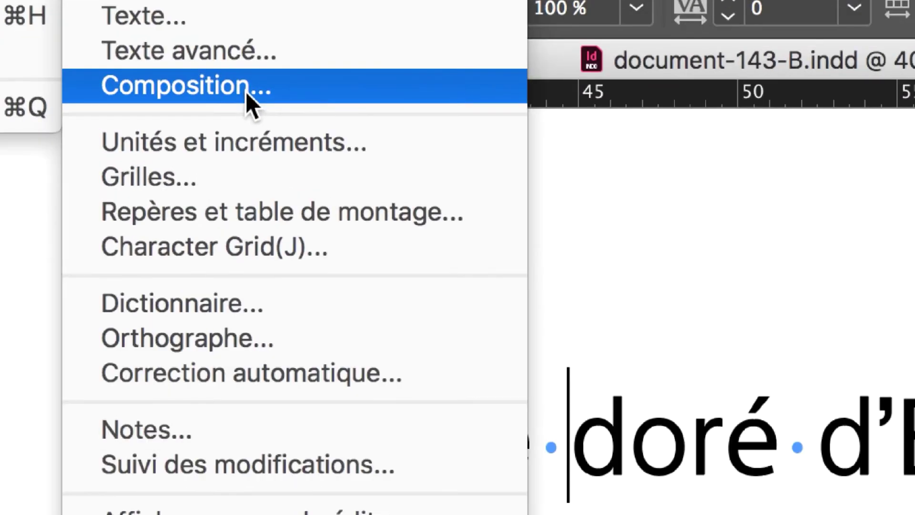
click(245, 91)
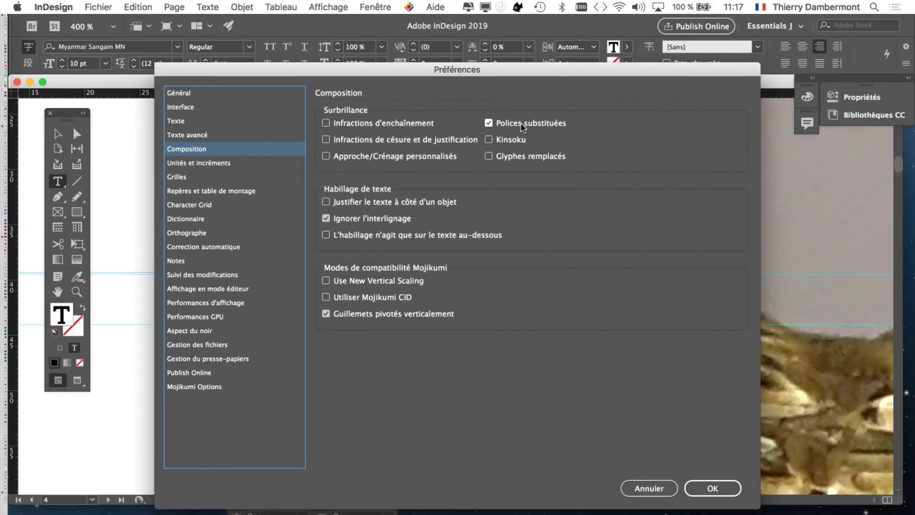
click(562, 123)
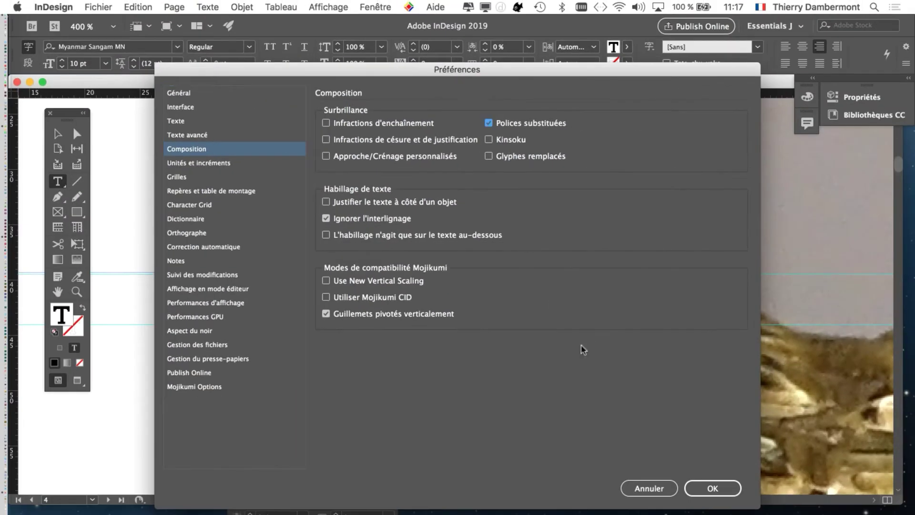
click(708, 487)
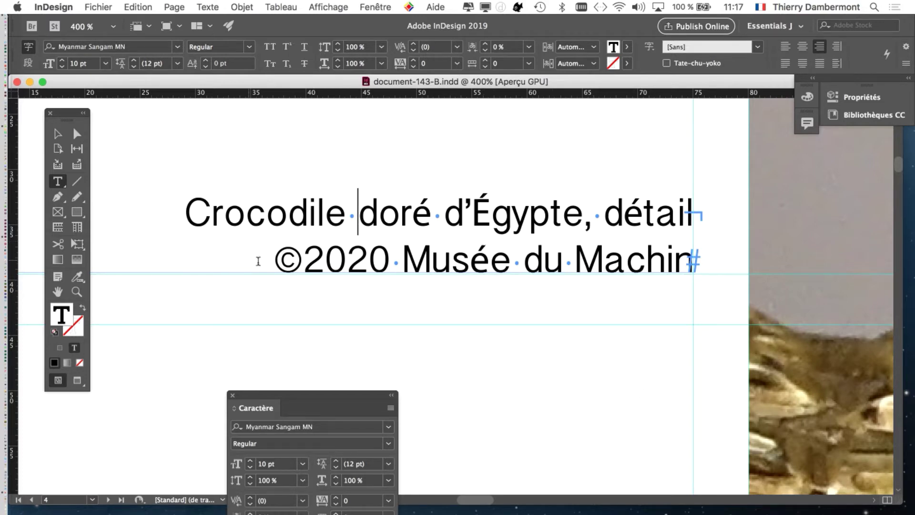
Step: Select both lines of the caption text and bring the Character settings up beside the caption
drag(185, 210, 670, 288)
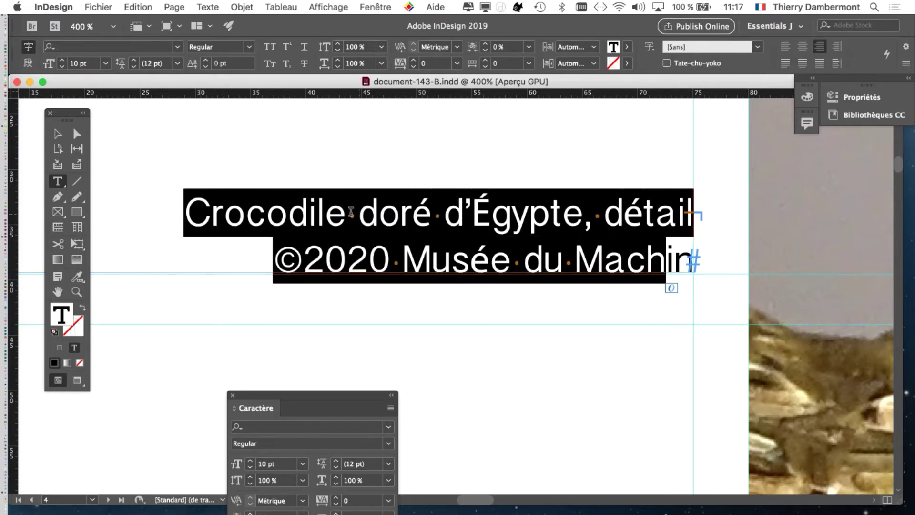
click(288, 213)
drag(187, 210, 781, 267)
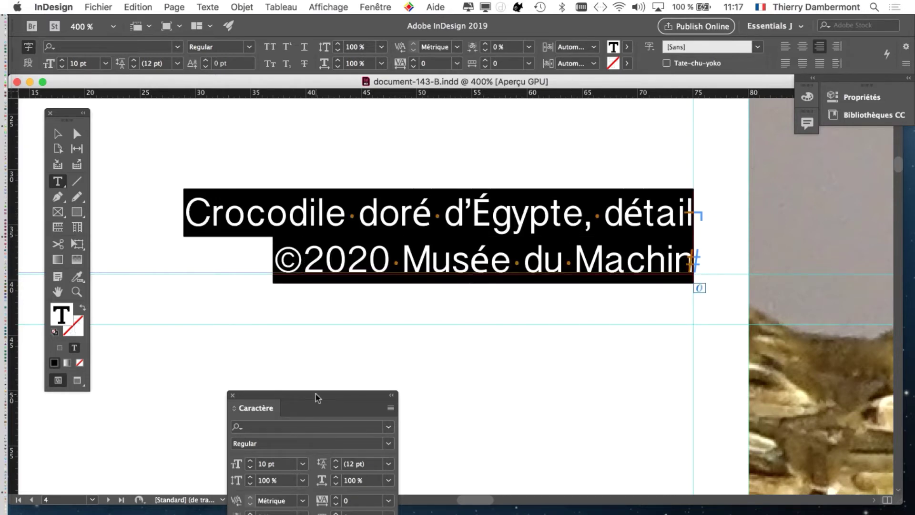
drag(313, 398, 670, 133)
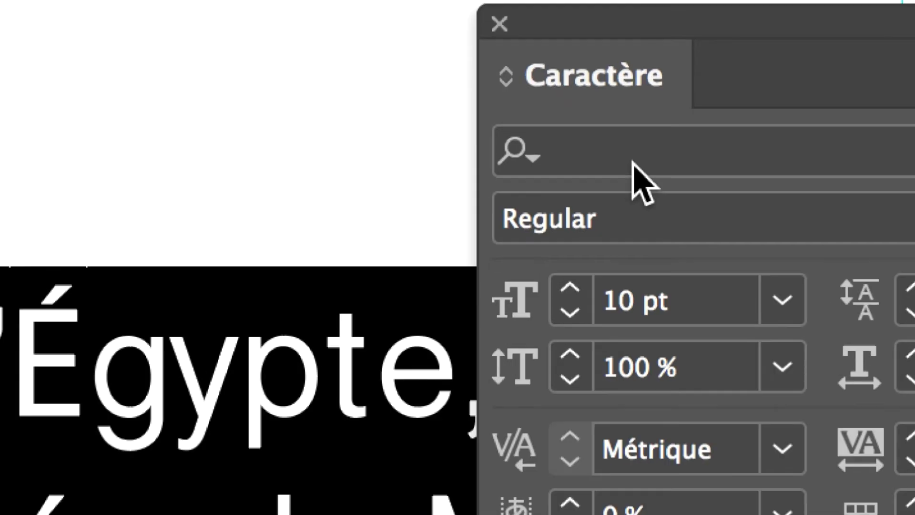
Step: Try to apply the font Myanmar Sangam MN Regular to the whole selected caption
click(633, 162)
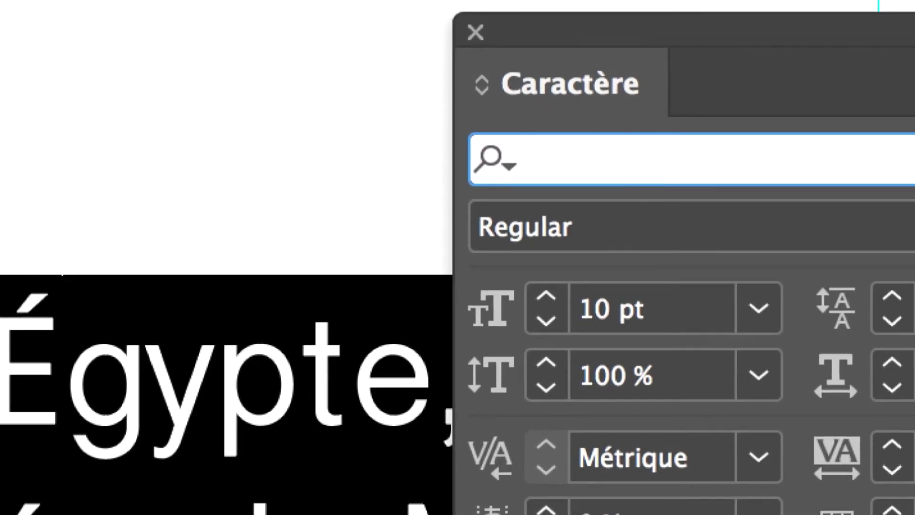
text(My)
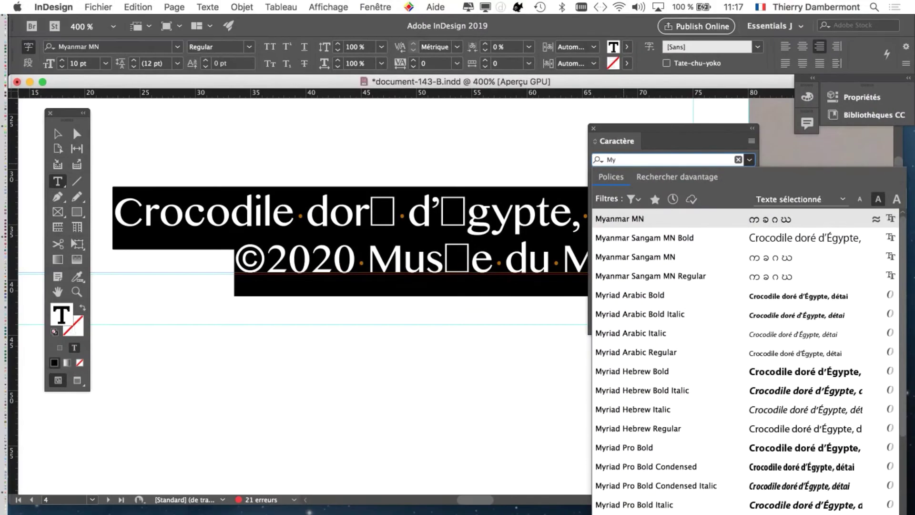
key(Down)
key(Down)
key(Down)
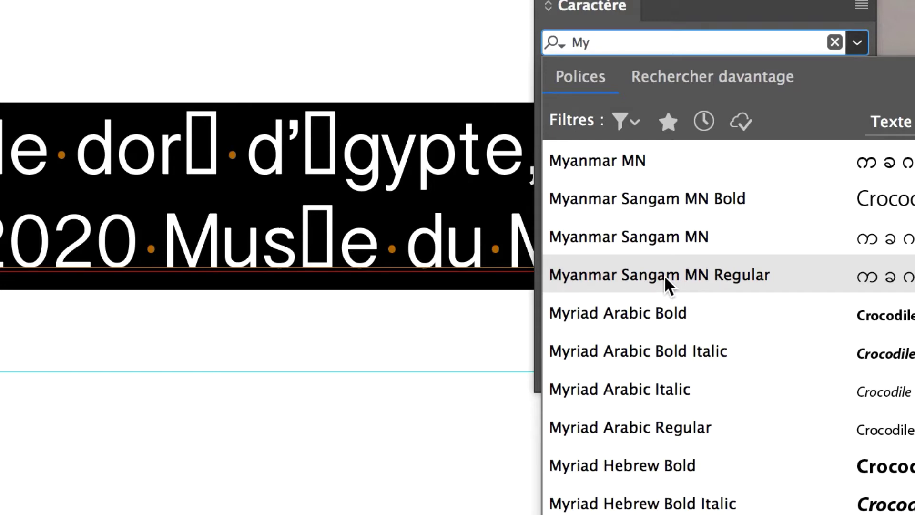
click(665, 275)
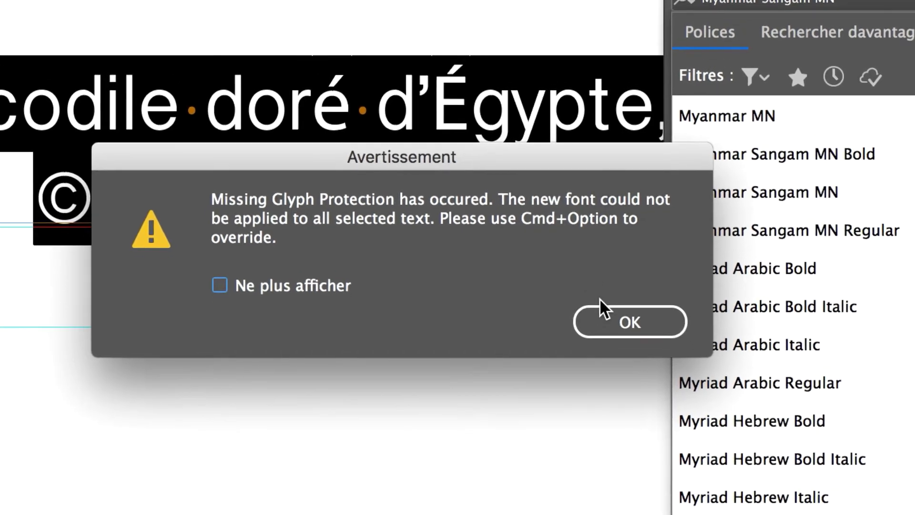
click(632, 331)
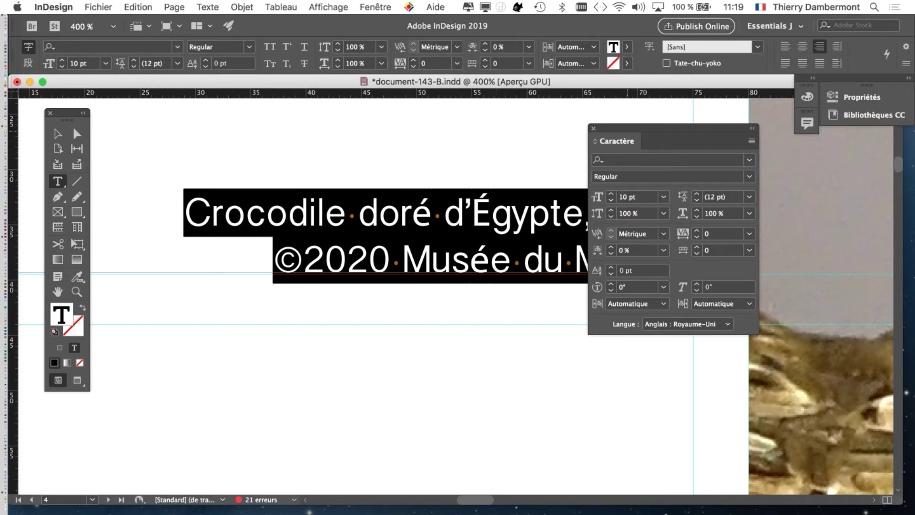
Step: Move the Character settings clear of the caption and disable both missing-glyph protections, for typing and for applying fonts, in the advanced text preferences
drag(667, 127, 787, 160)
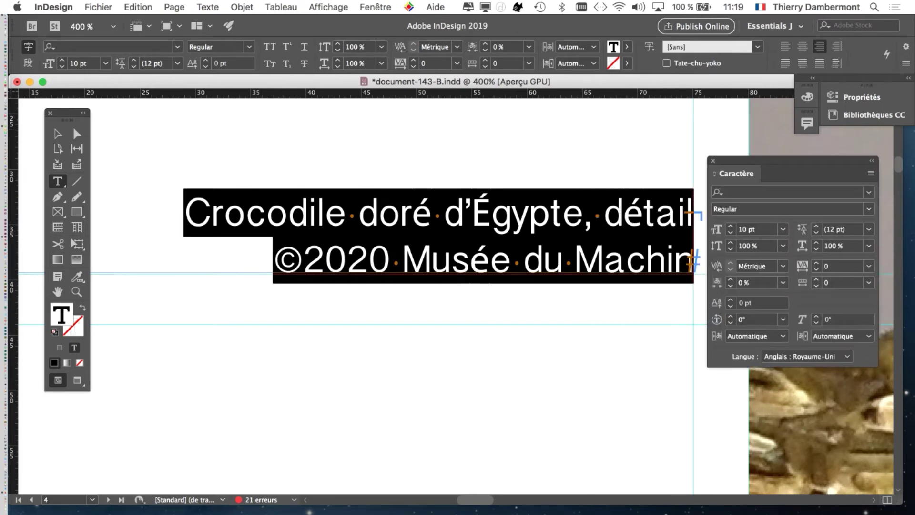
click(53, 7)
mouse_move(69, 36)
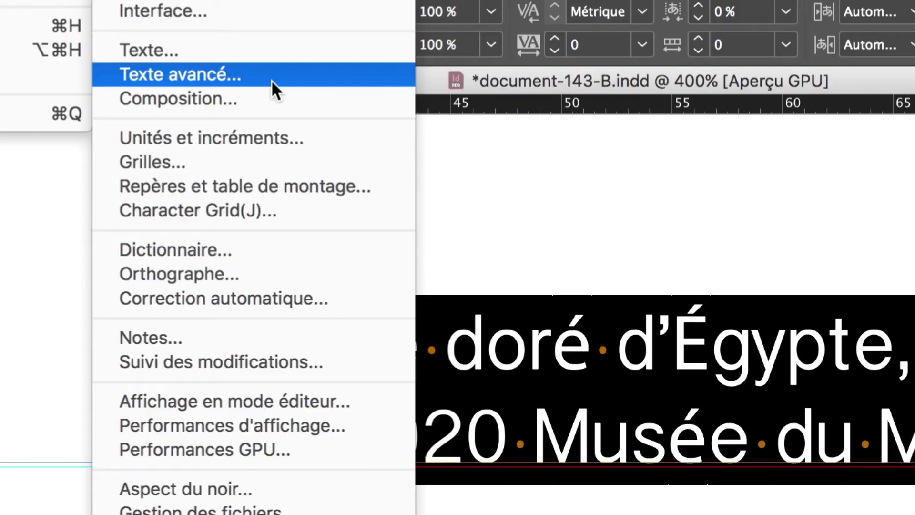
click(271, 80)
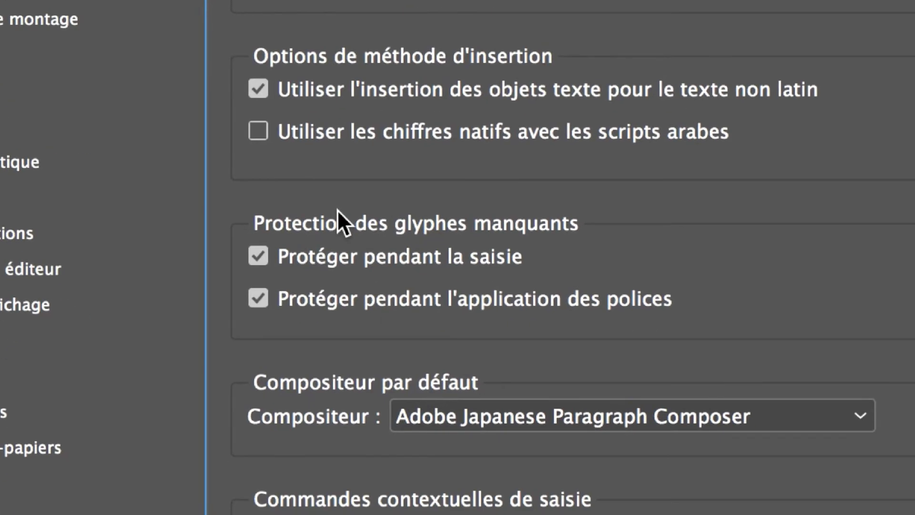
click(344, 294)
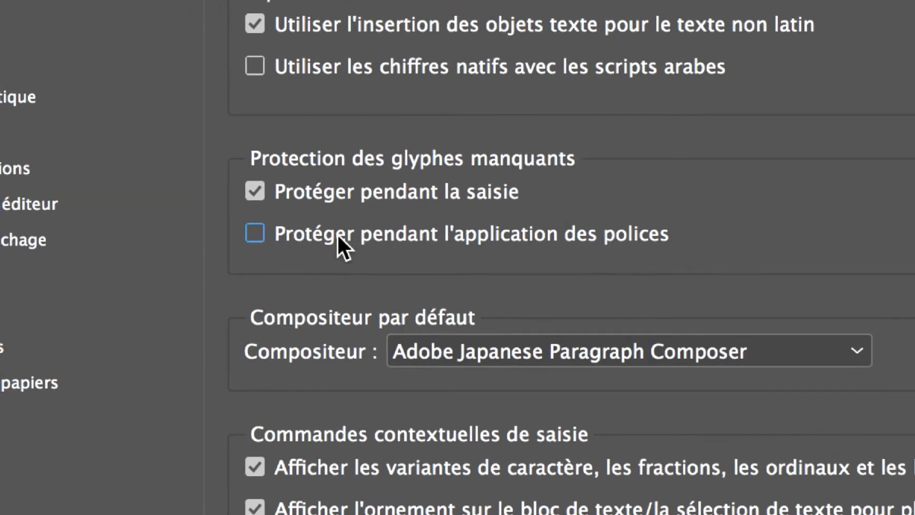
click(339, 194)
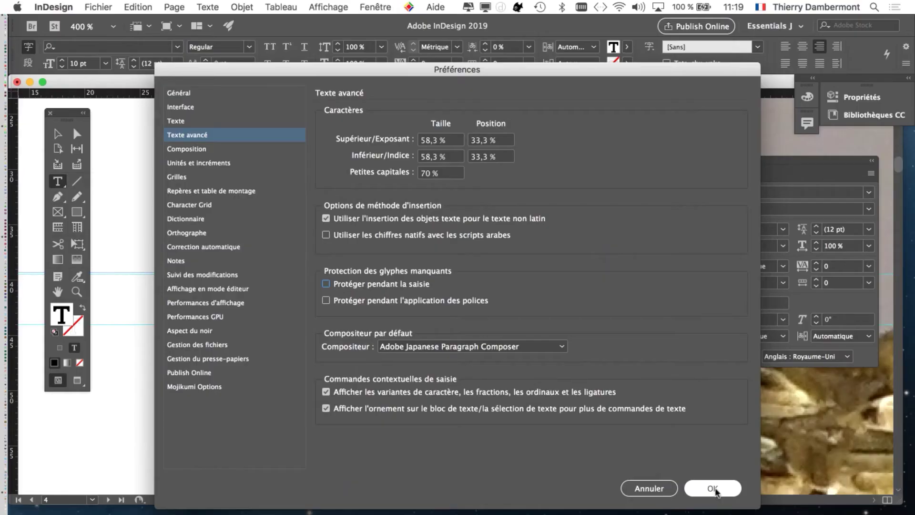
click(713, 489)
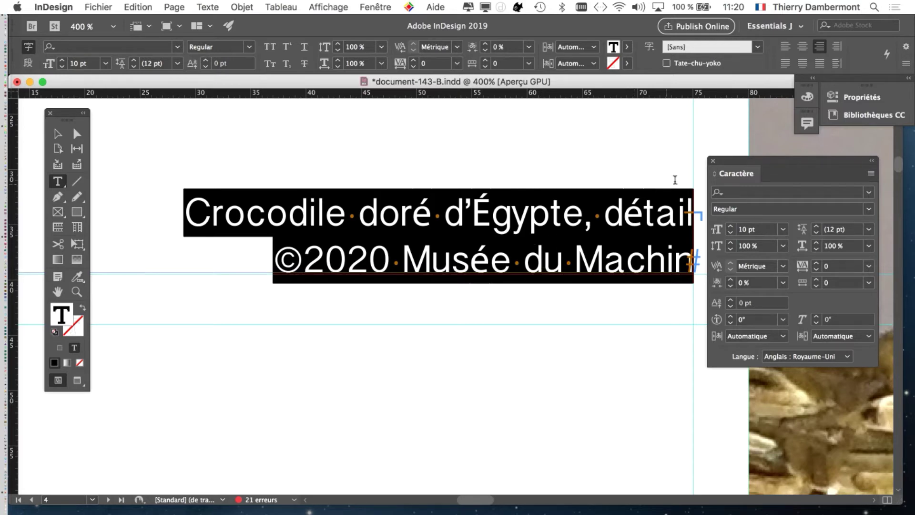
Step: Apply Myanmar Sangam MN Regular to every character of the selected caption
click(752, 192)
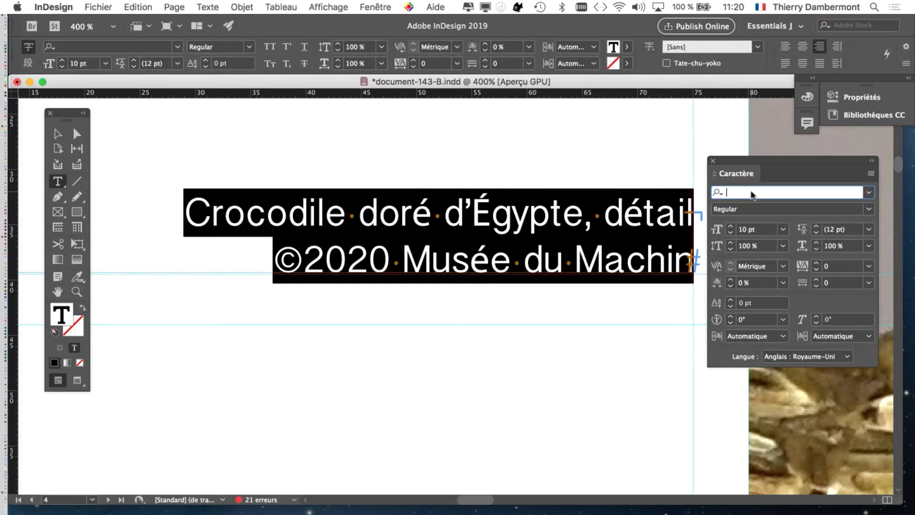
text(Myan)
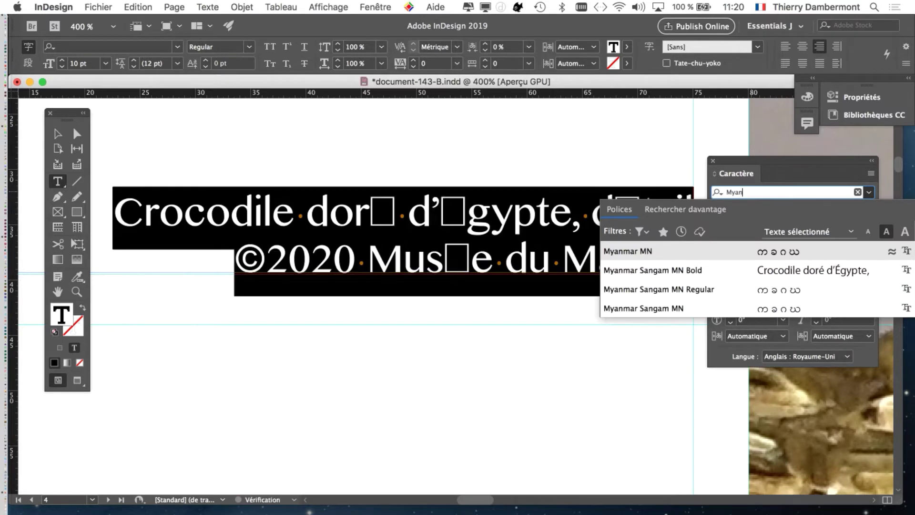
click(725, 290)
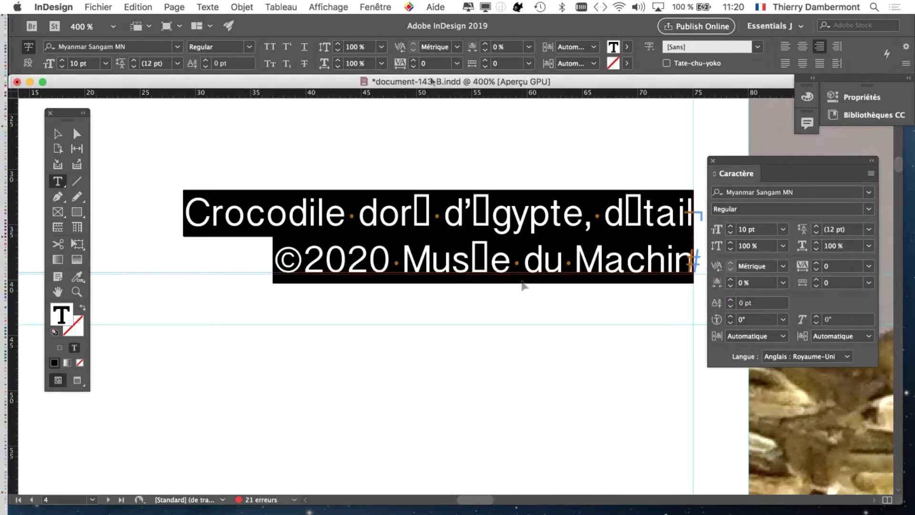
Step: Save a copy of the document as document-143-C.indd in the same folder
click(99, 7)
key(Escape)
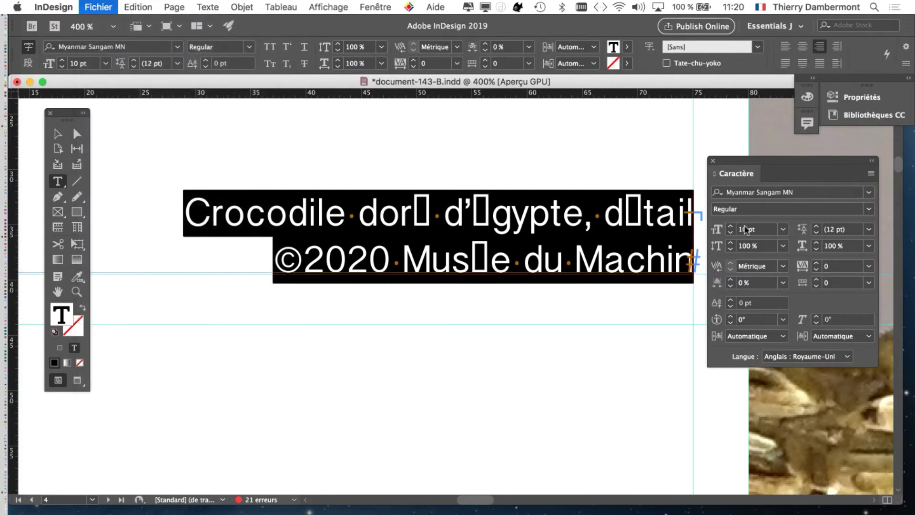
key(super+shift+s)
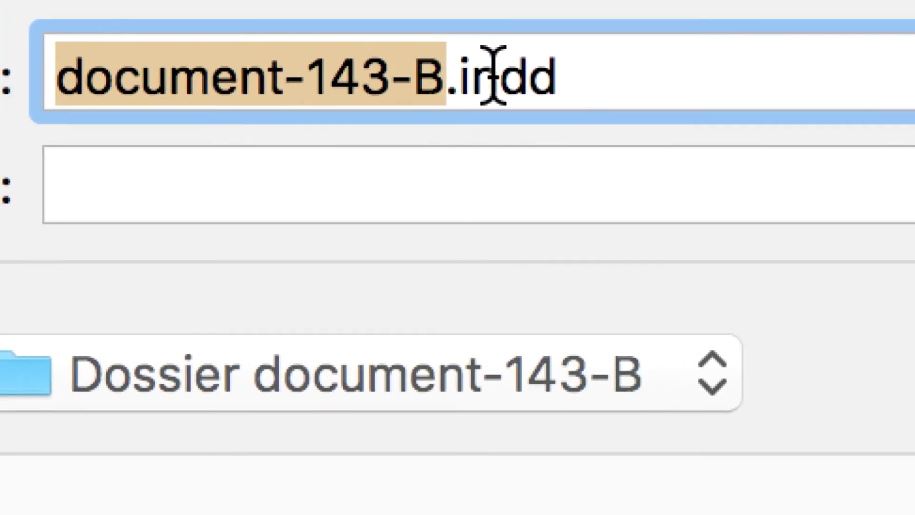
click(436, 76)
double_click(424, 77)
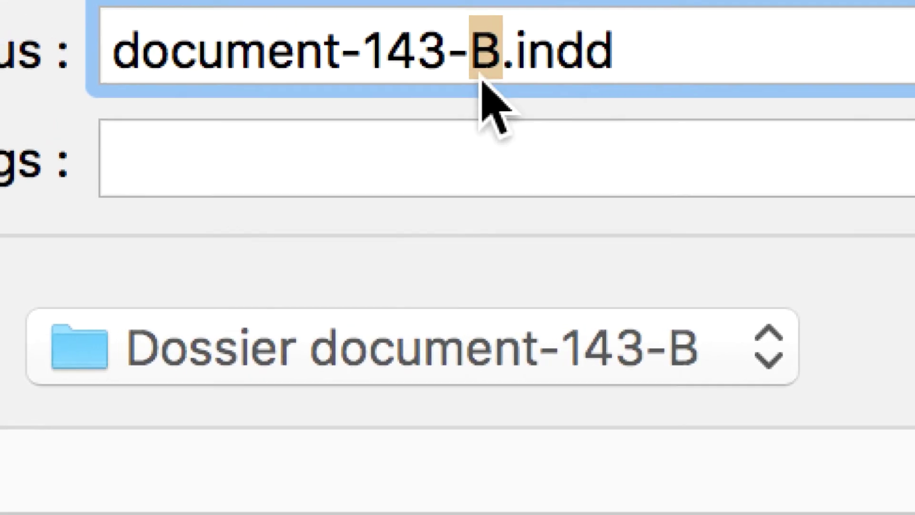
text(C)
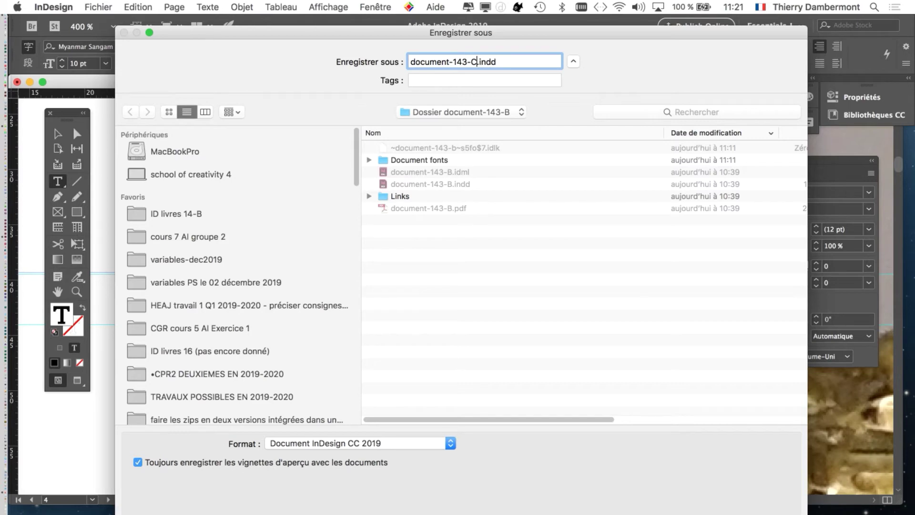
key(Return)
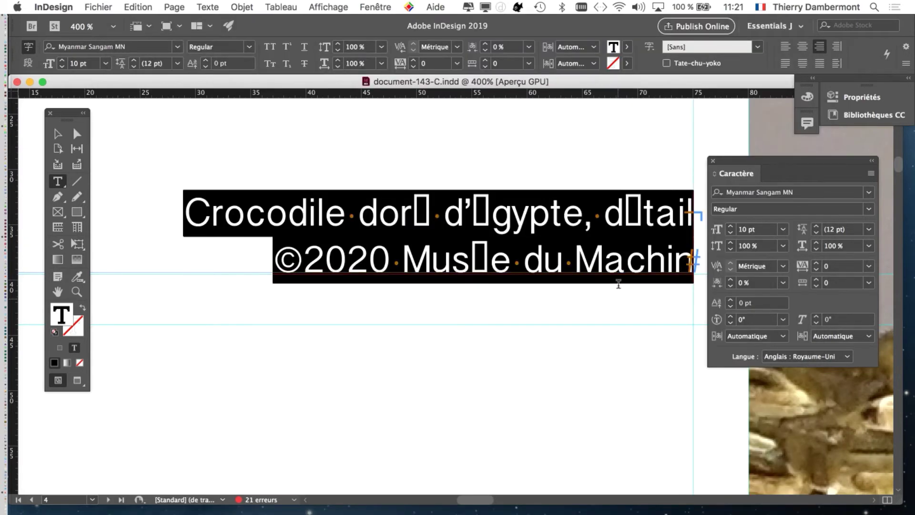
Step: Apply the font Minion Pro Regular to the whole crocodile caption and close the Character settings
scroll(476, 224, right, 3)
scroll(477, 224, down, 2)
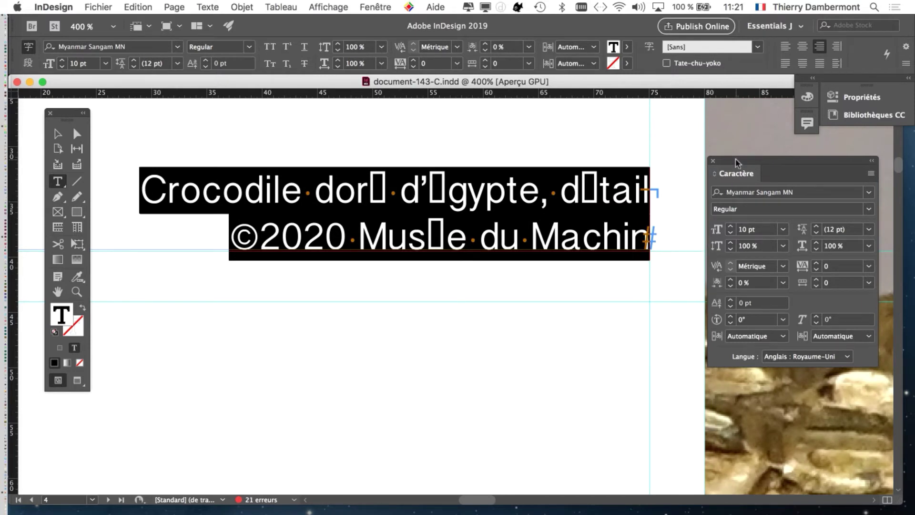
drag(737, 158, 693, 144)
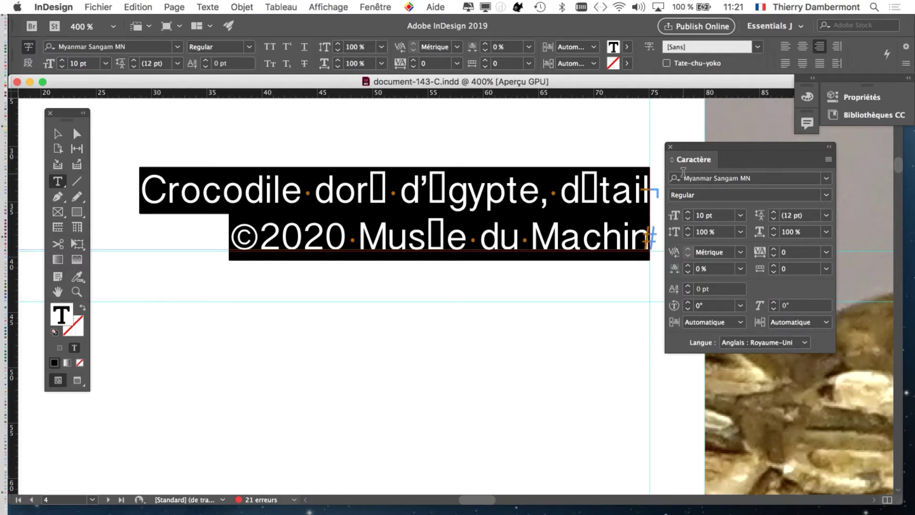
click(200, 202)
drag(141, 193, 241, 193)
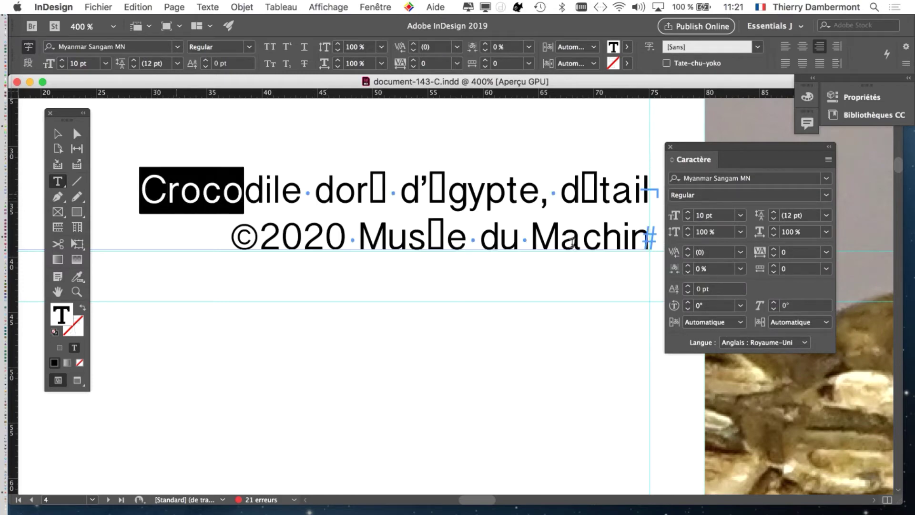
key(super+a)
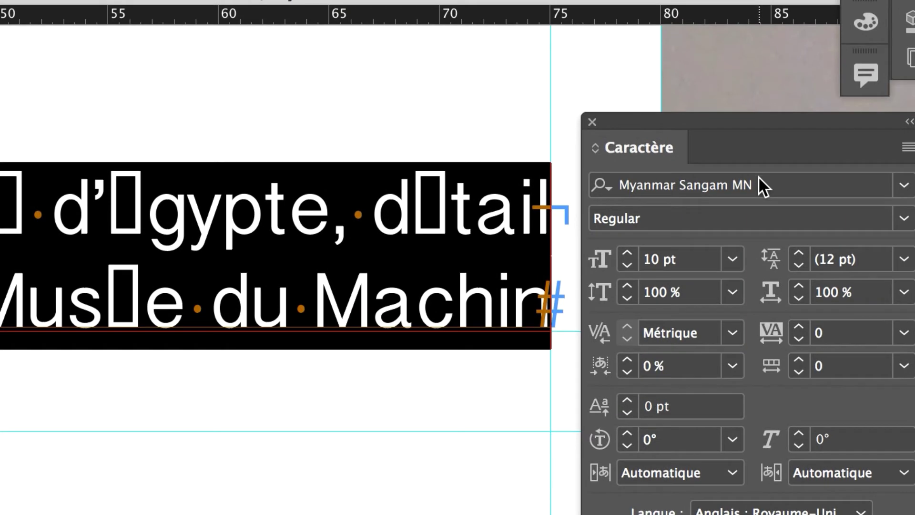
click(747, 174)
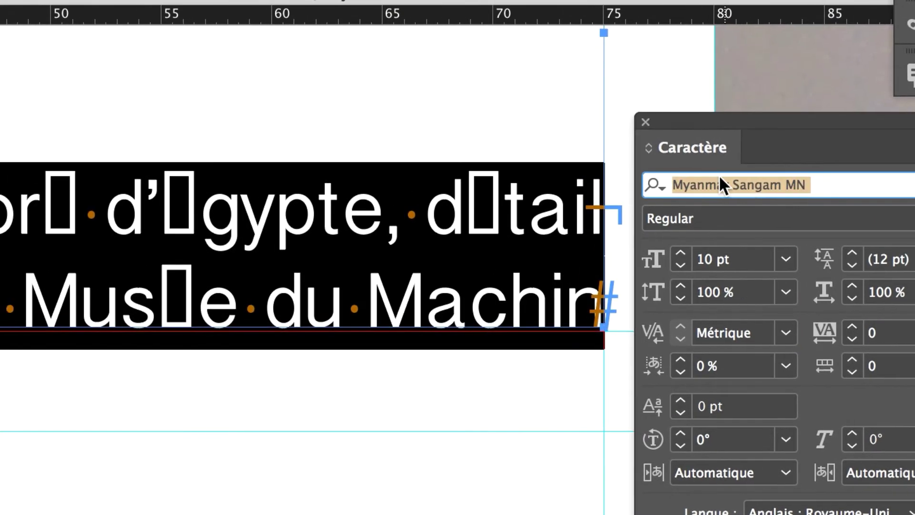
click(888, 184)
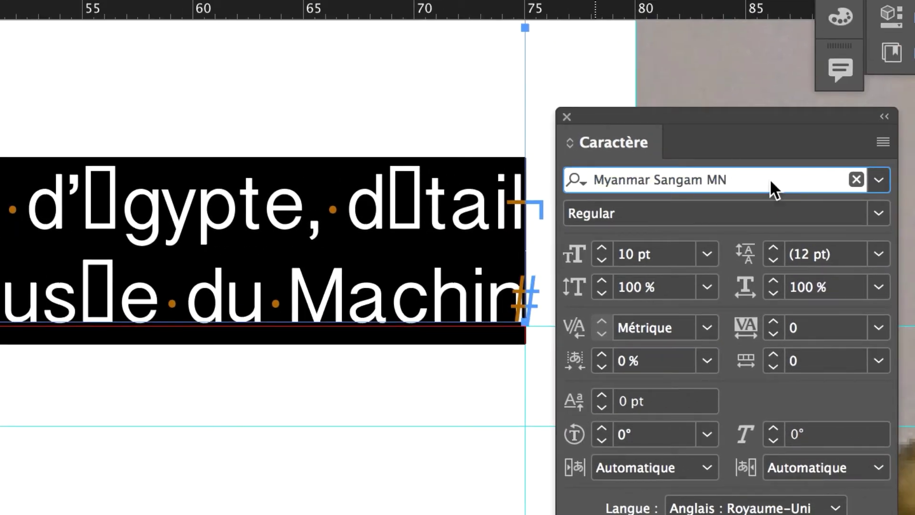
key(Up)
key(Up)
key(Up)
key(Up)
key(Up)
key(Up)
key(Up)
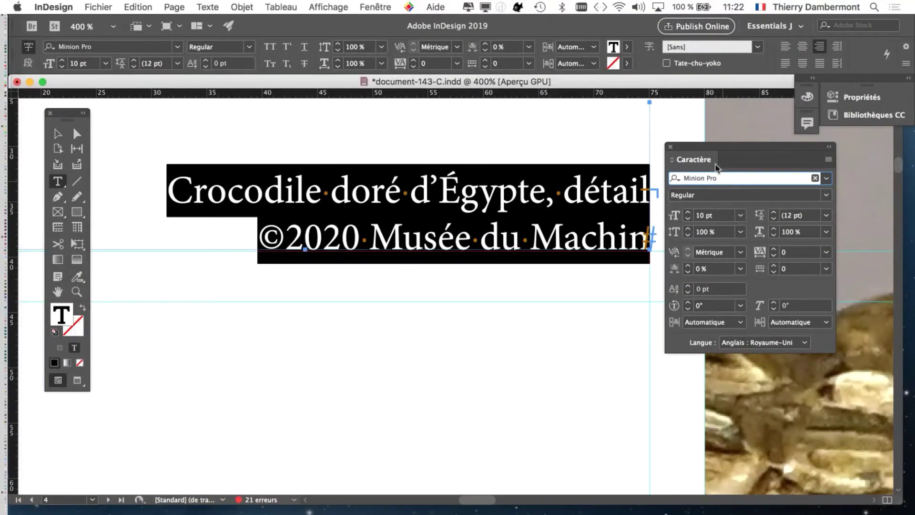
click(670, 146)
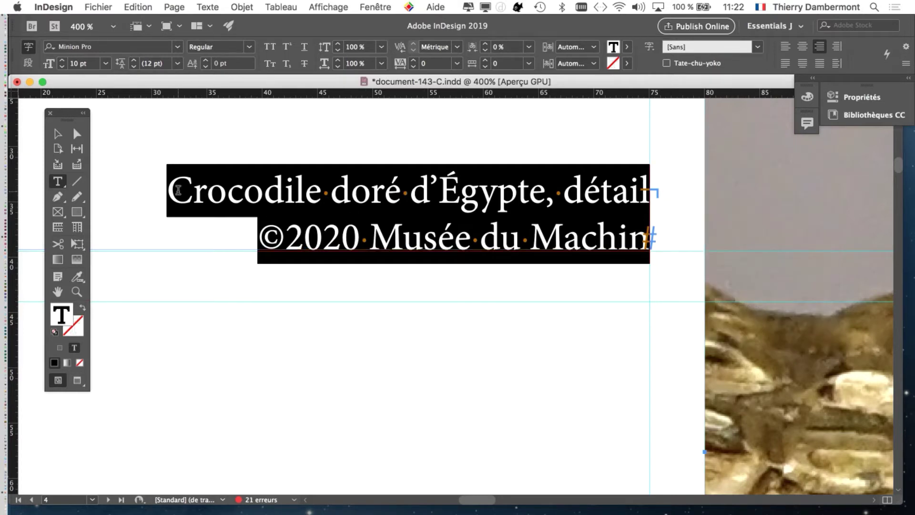
Step: Copy the É of "Égypte" to the start of the caption, complete it as "Écran 01 : " and select that first letter
click(179, 191)
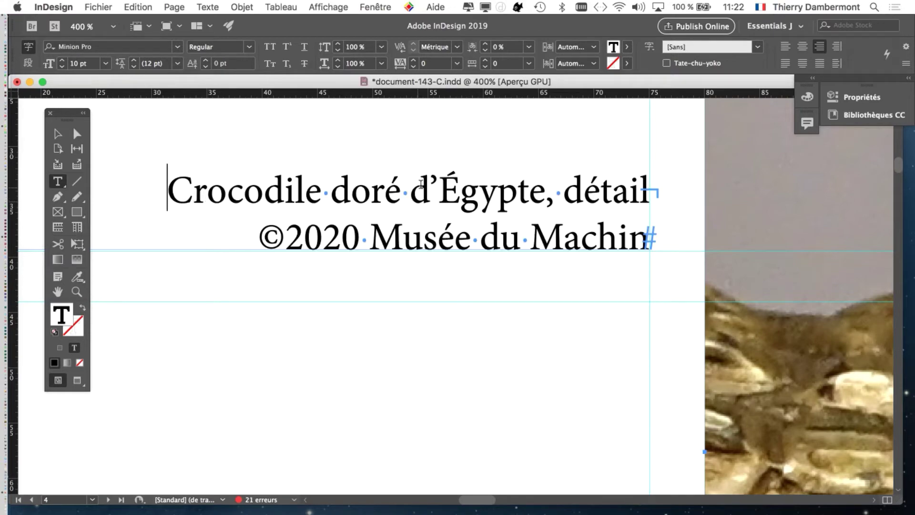
drag(440, 191, 455, 200)
key(ctrl+c)
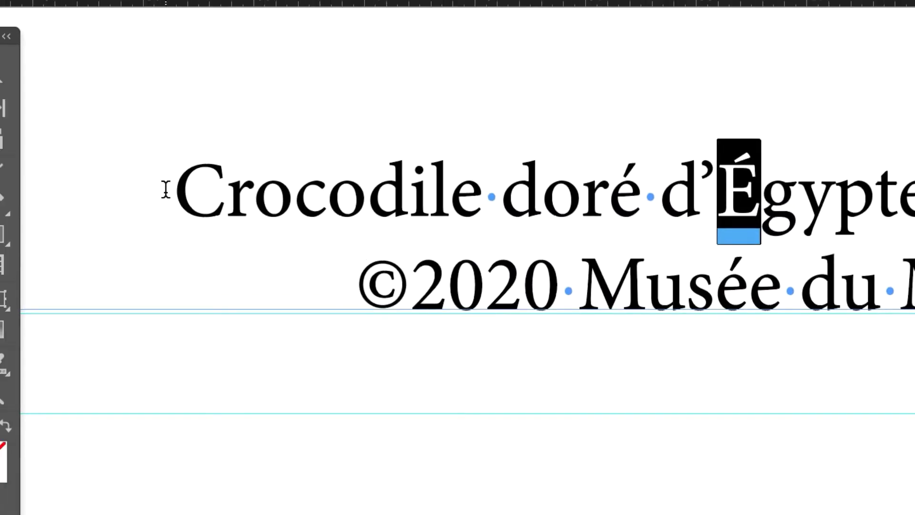
click(166, 189)
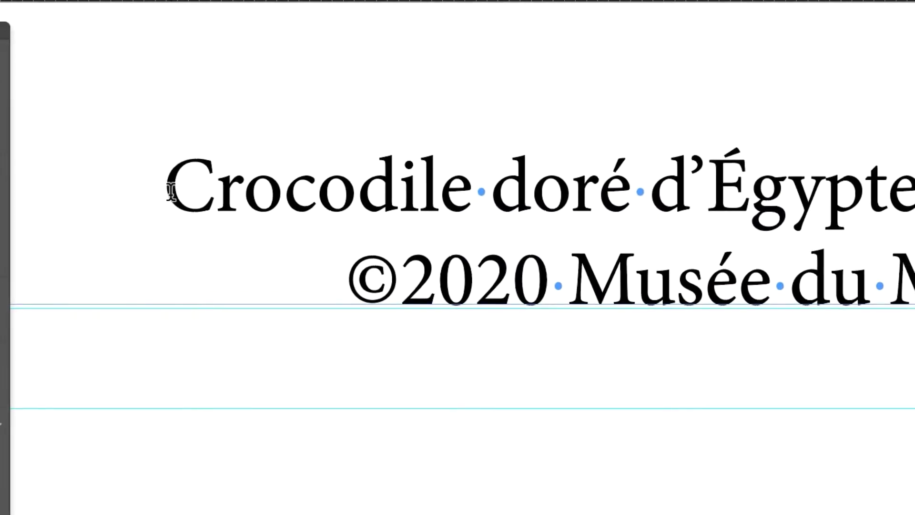
key(ctrl+v)
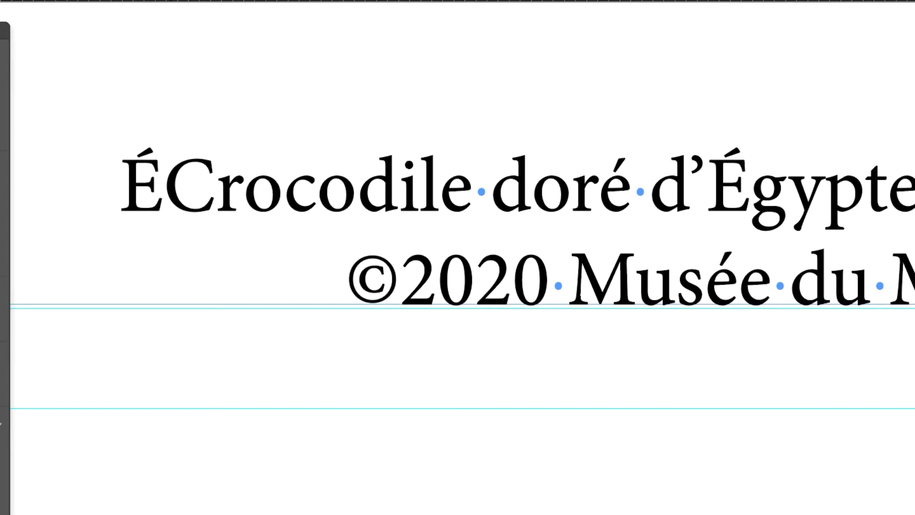
text(cran 01 :)
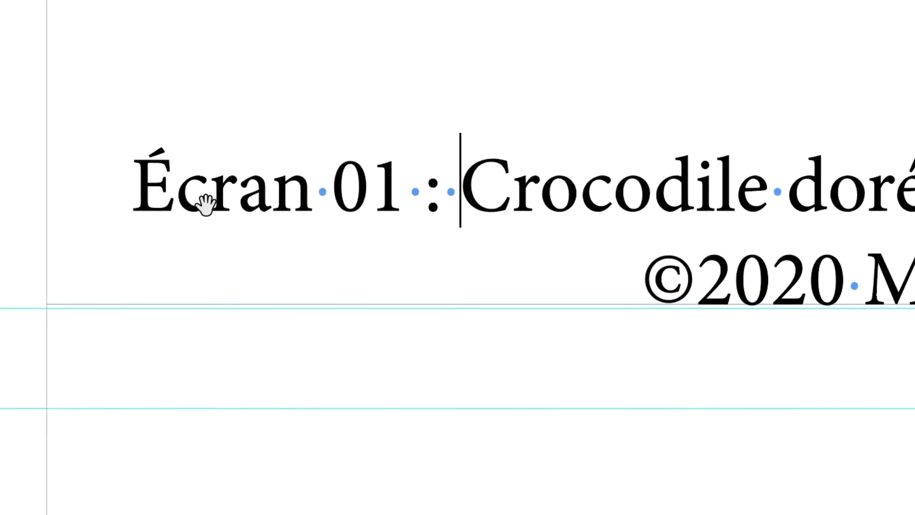
drag(87, 221, 48, 225)
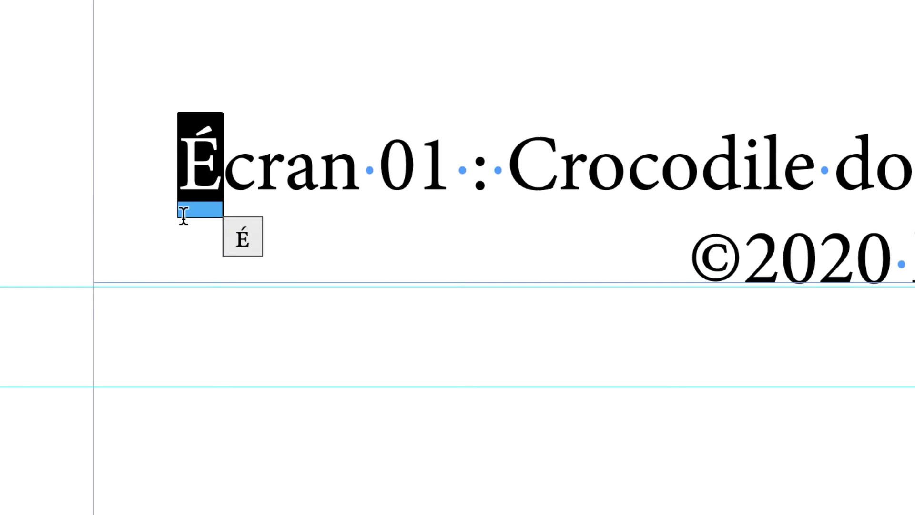
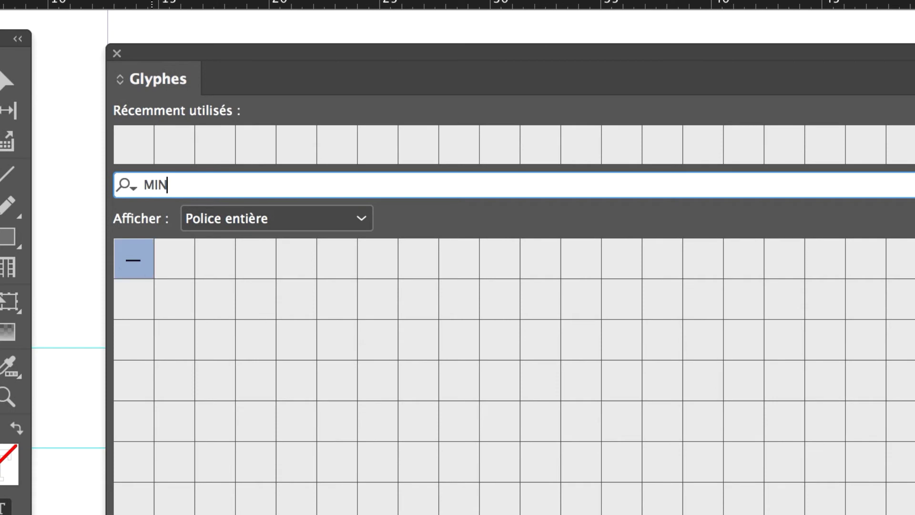
Step: Search the entire Minion Pro font's glyphs by the name "copyright"
key(BackSpace)
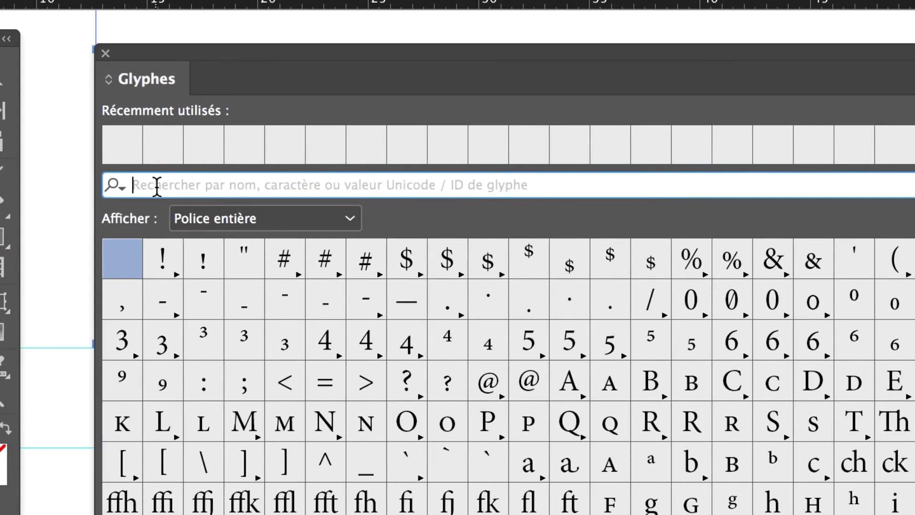
text(copyr)
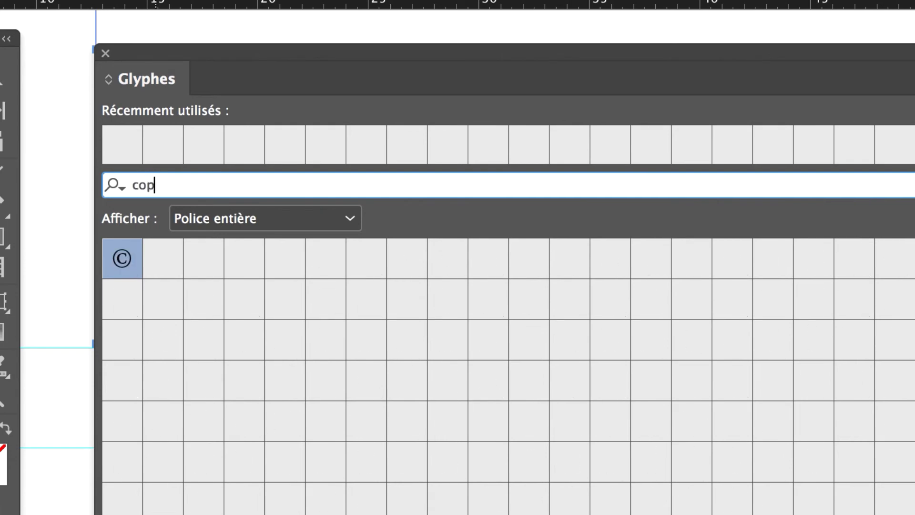
text(ight)
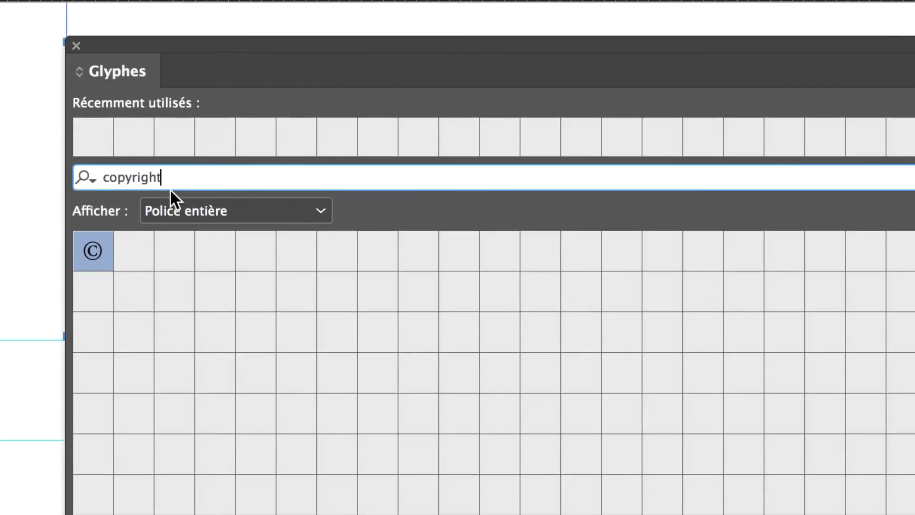
Step: Search the glyphs by the names "trade" and "marque", and clear the search
drag(191, 187, 139, 185)
text(tra)
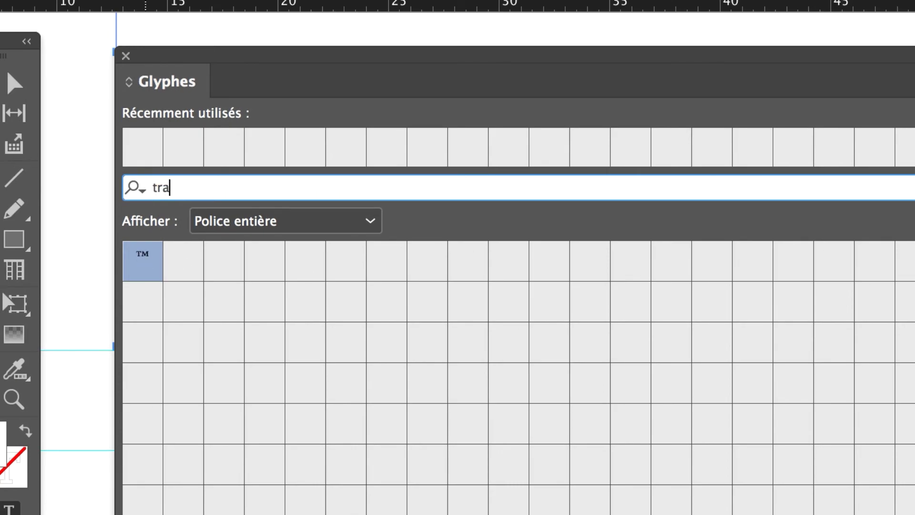
text(de)
key(BackSpace)
key(BackSpace)
key(BackSpace)
key(BackSpace)
key(BackSpace)
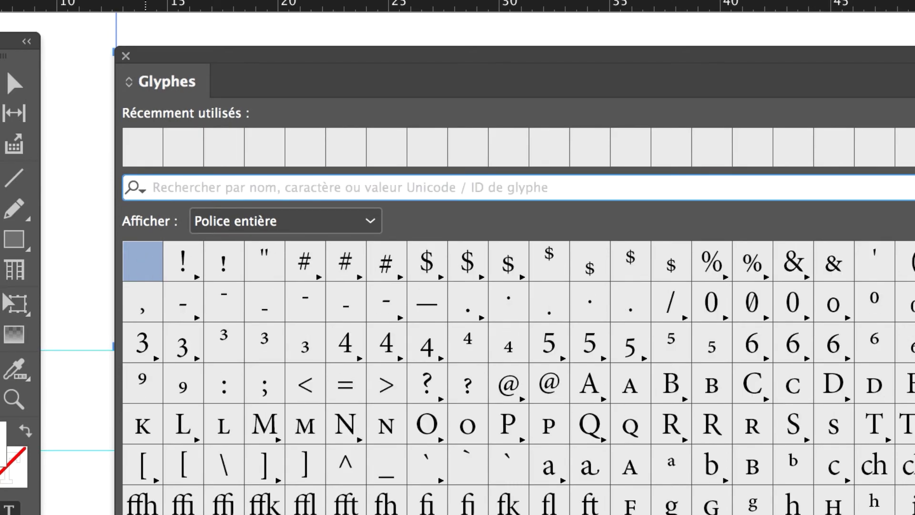
text(marque)
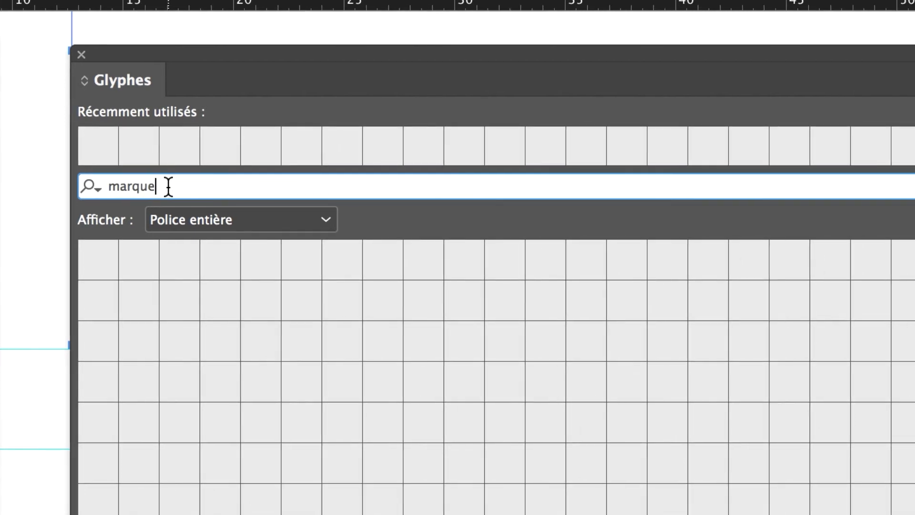
drag(205, 187, 131, 188)
key(BackSpace)
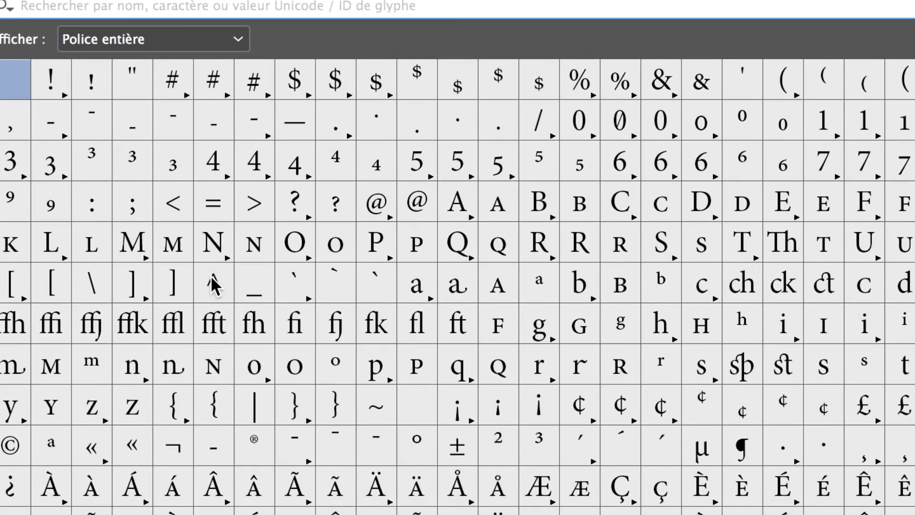
Step: Look through the Minion Pro glyphs from accented Latin to Greek and Cyrillic characters, and close the glyph list
scroll(211, 275, down, 10)
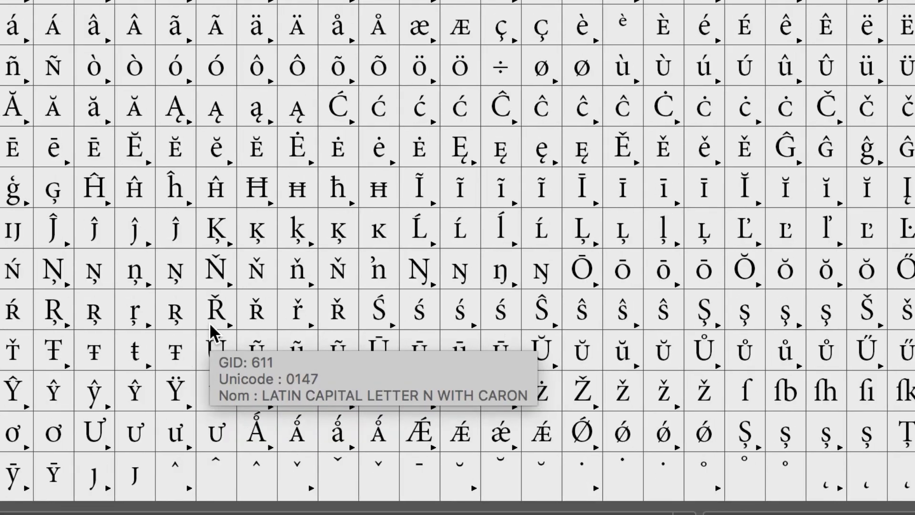
scroll(209, 322, down, 3)
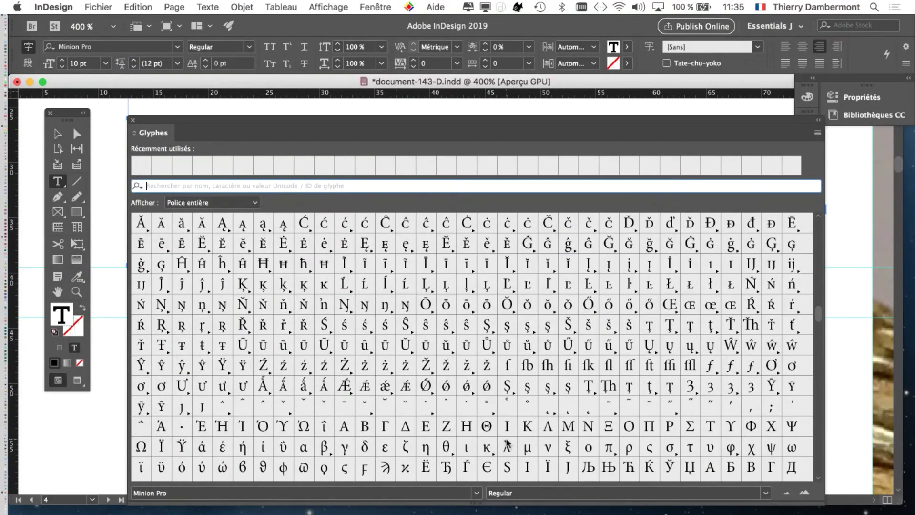
scroll(507, 444, down, 4)
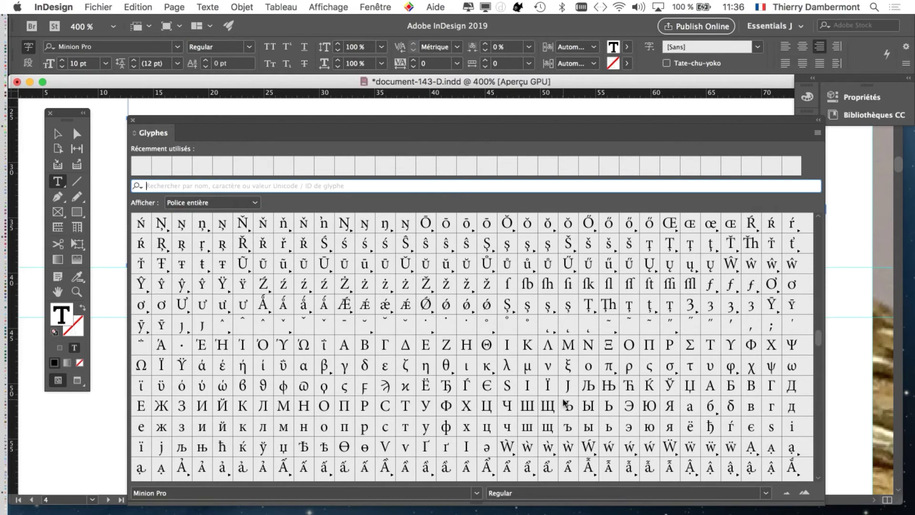
scroll(550, 395, down, 6)
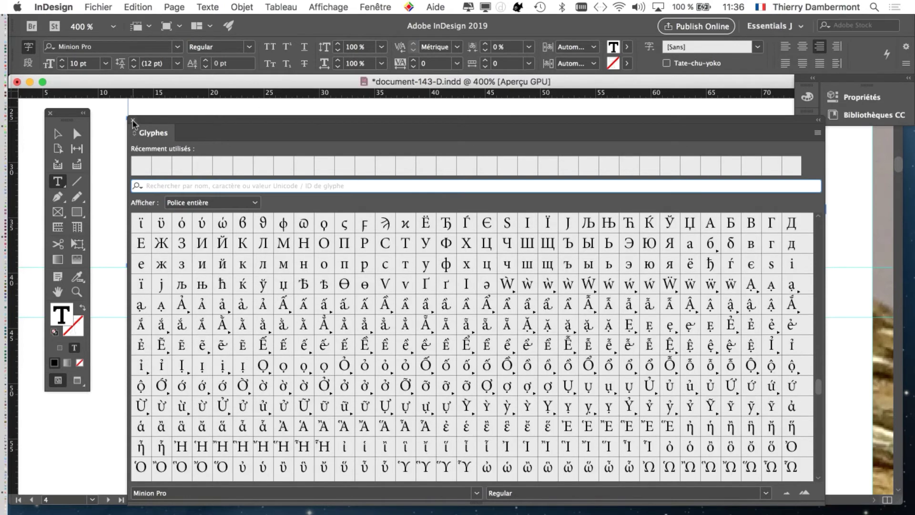
click(133, 120)
Step: Bring up the system's Emoji and symbols viewer for a look and dismiss it again
click(761, 7)
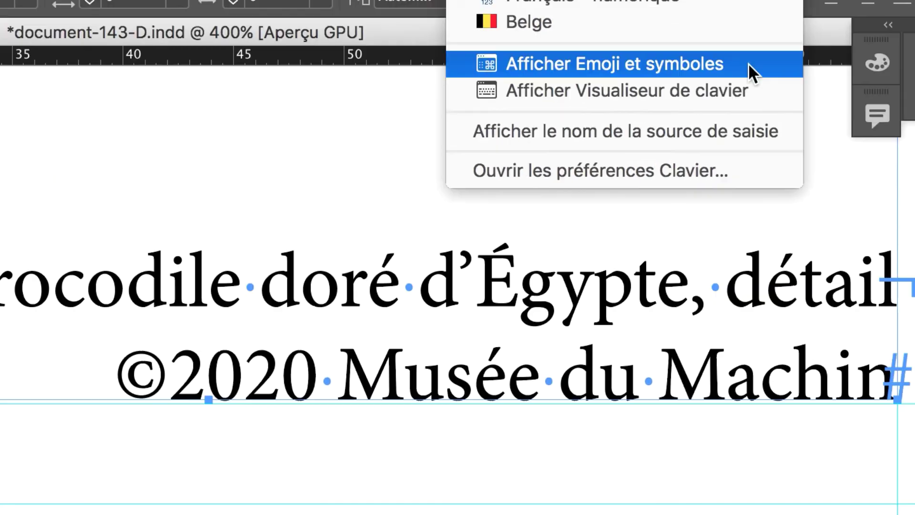
click(720, 180)
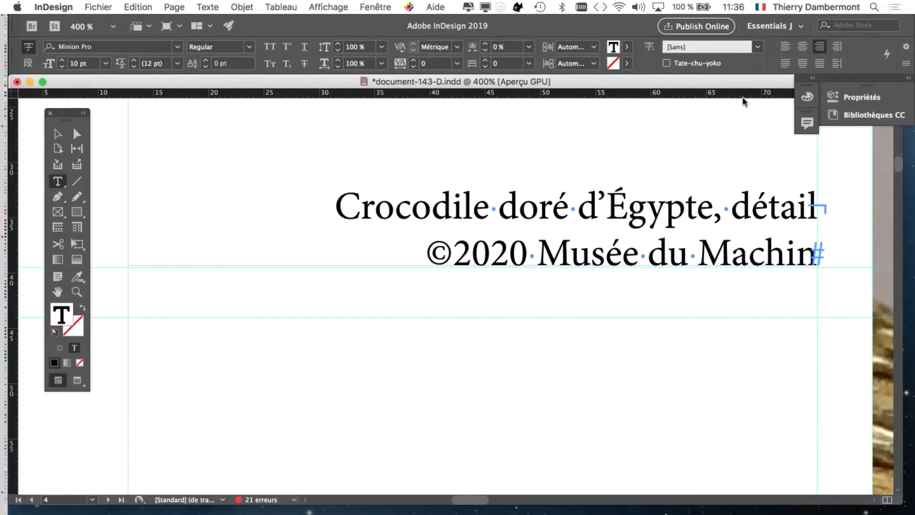
click(760, 7)
click(760, 7)
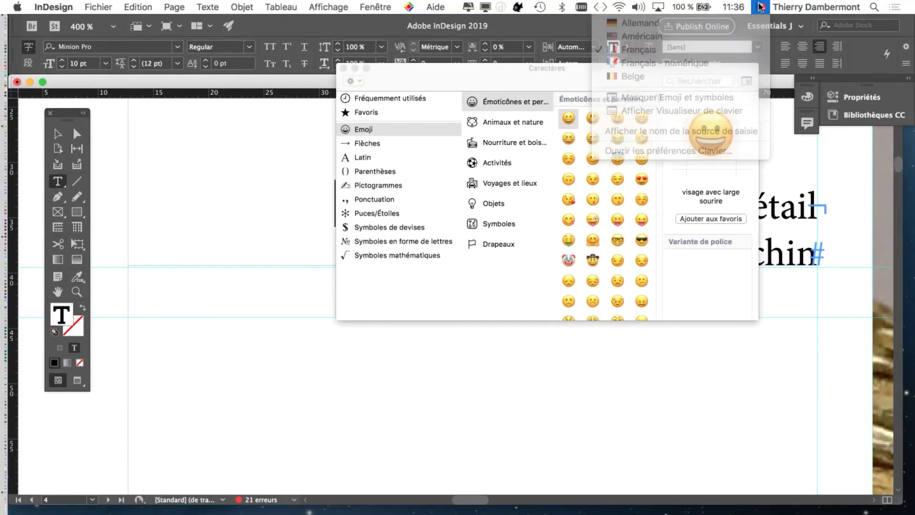
click(307, 91)
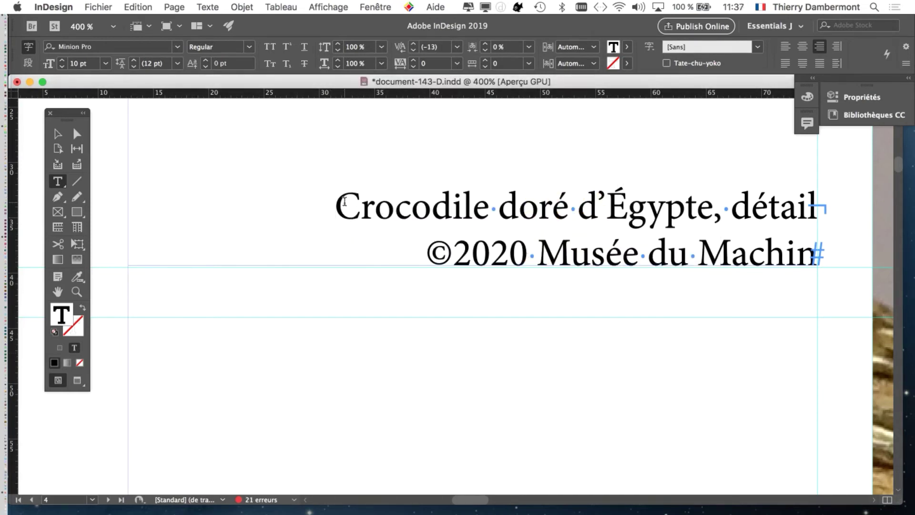
Step: Place the text cursor in the first line of the crocodile caption and bring up the Paragraph settings next to it
click(395, 207)
click(575, 213)
click(515, 211)
key(super+minus)
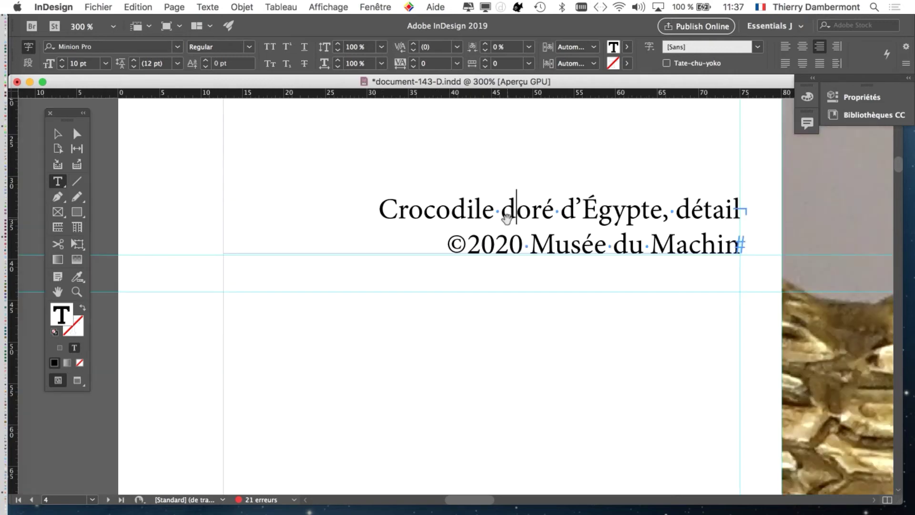
click(213, 6)
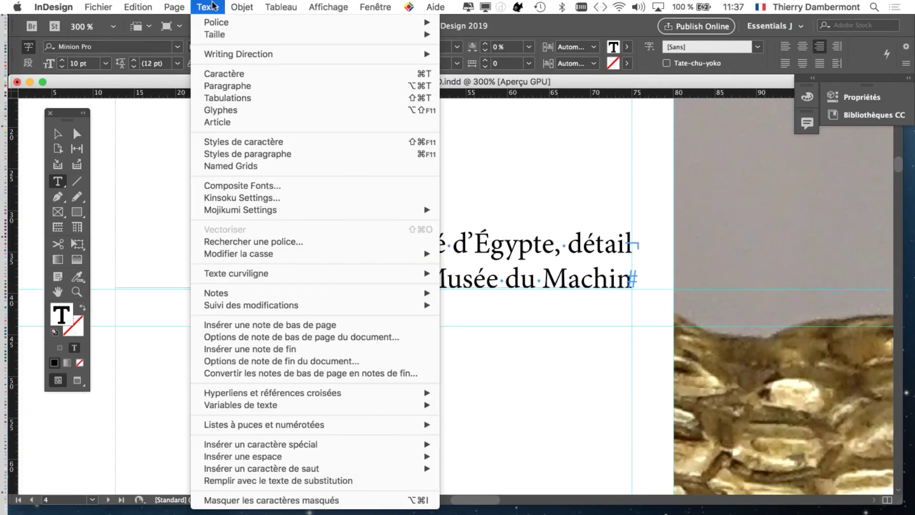
click(246, 85)
drag(224, 80, 733, 161)
Step: Look through the document's illustrated spreads, from the crocodile pages to the wolf chapter and back
scroll(521, 261, down, 4)
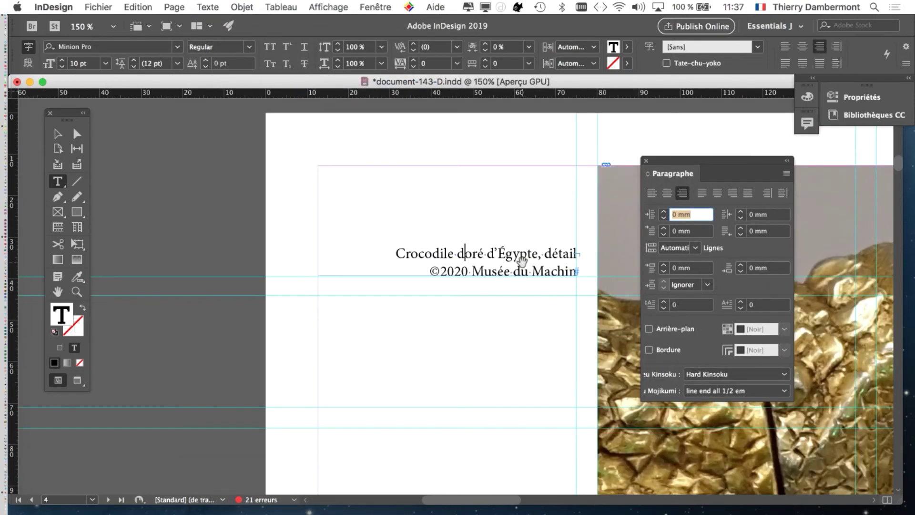
scroll(523, 260, down, 15)
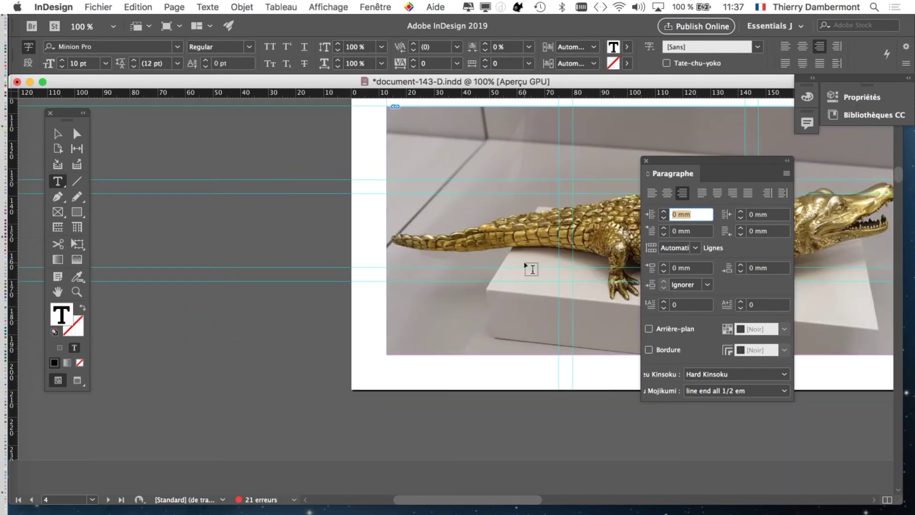
scroll(525, 260, down, 1)
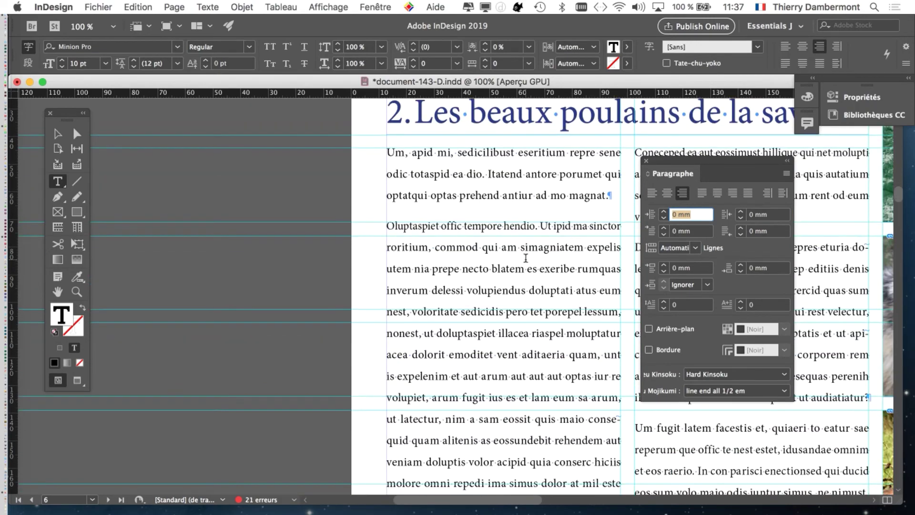
scroll(525, 258, down, 15)
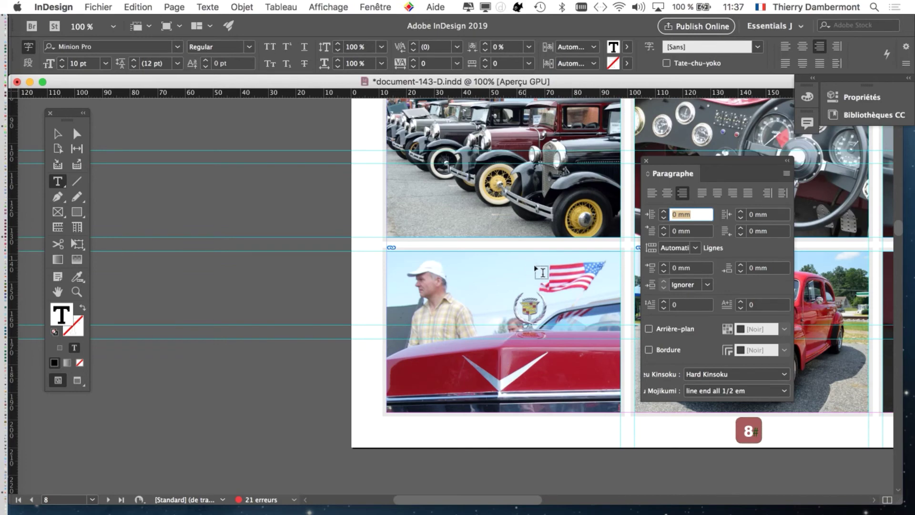
key(super+minus)
key(super+minus)
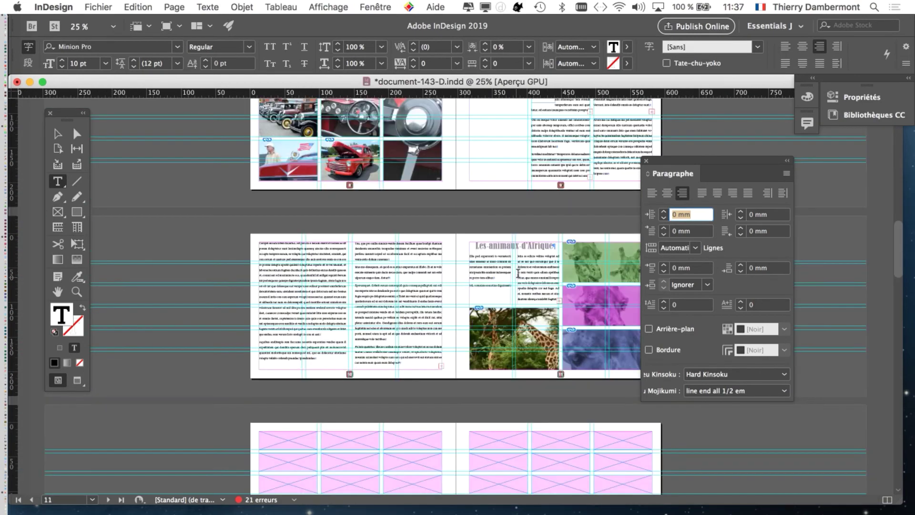
scroll(529, 248, down, 10)
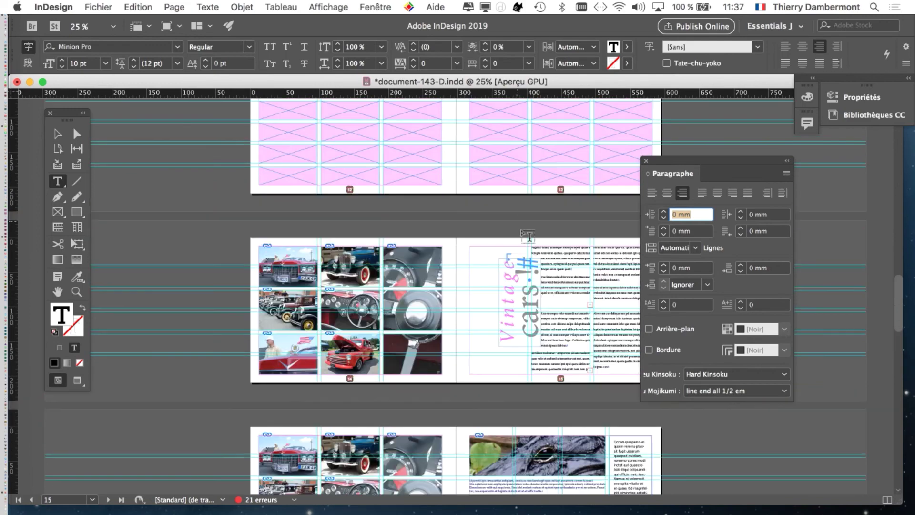
scroll(541, 318, down, 5)
scroll(541, 319, down, 2)
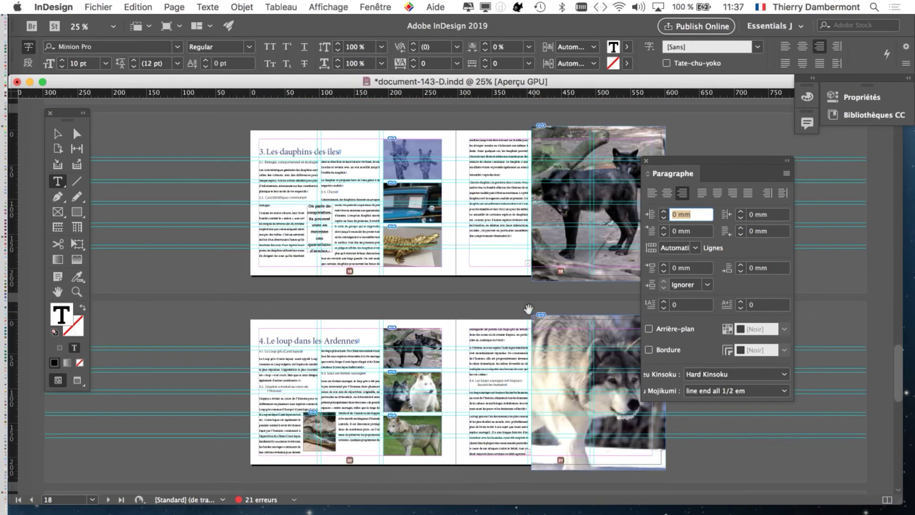
key(super+equal)
key(super+equal)
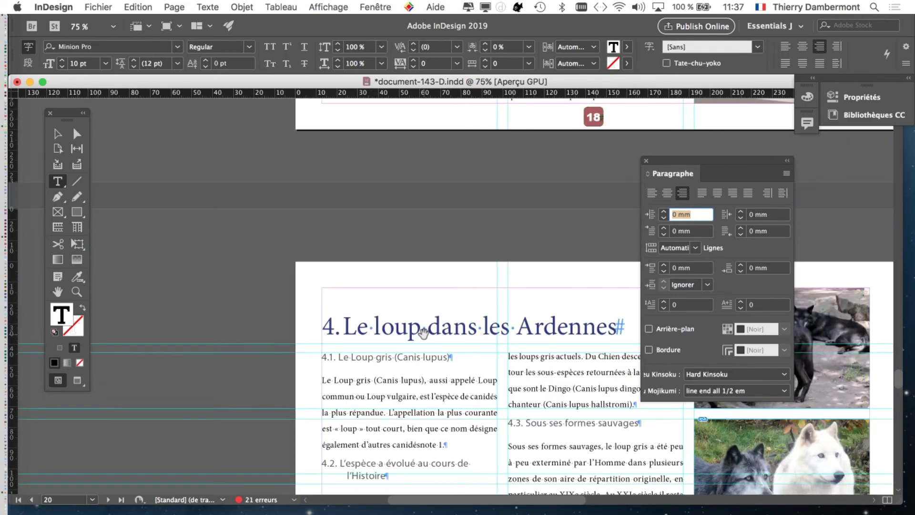
key(super+minus)
key(super+minus)
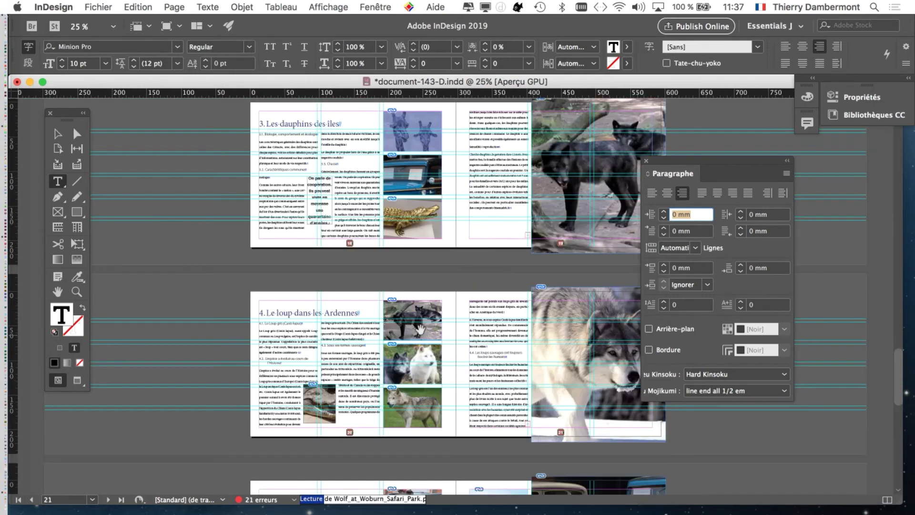
key(super+minus)
scroll(421, 329, up, 3)
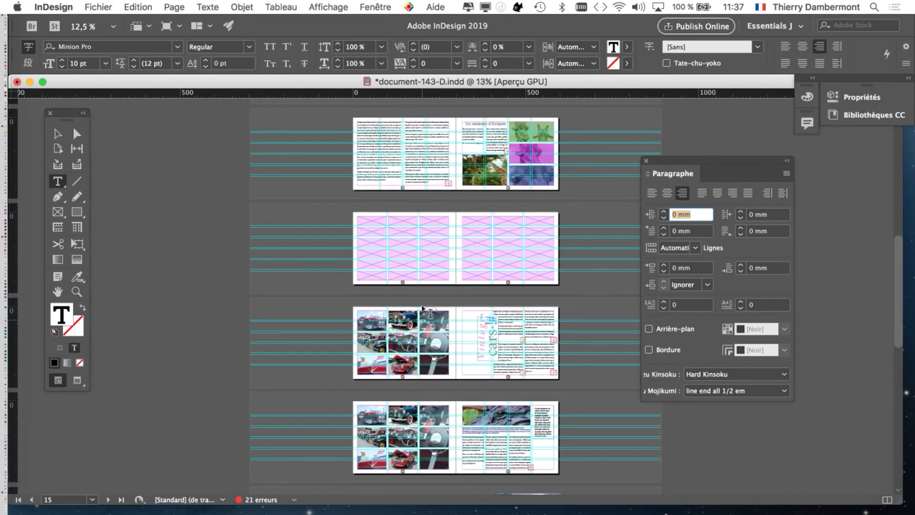
scroll(422, 309, up, 5)
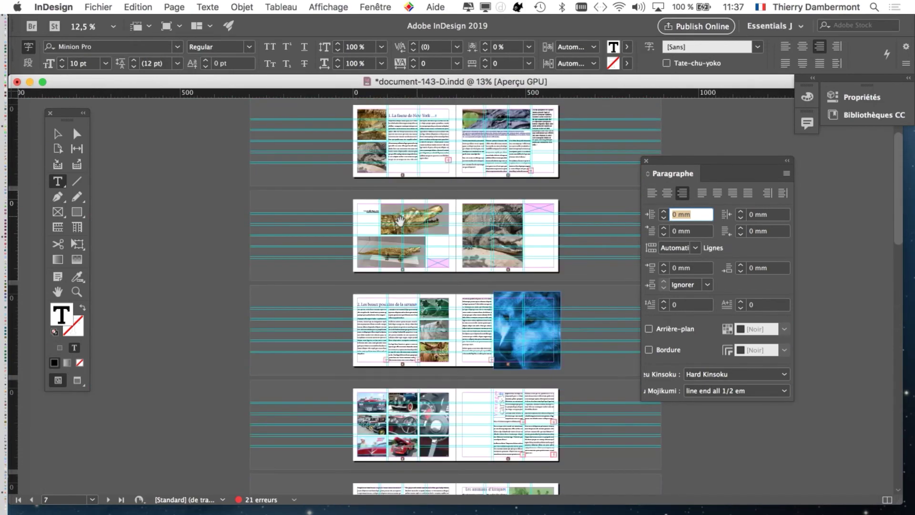
Step: Return to the crocodile caption on page 4 and move the Paragraph settings closer to it
key(super+equal)
key(super+equal)
key(super+equal)
key(super+equal)
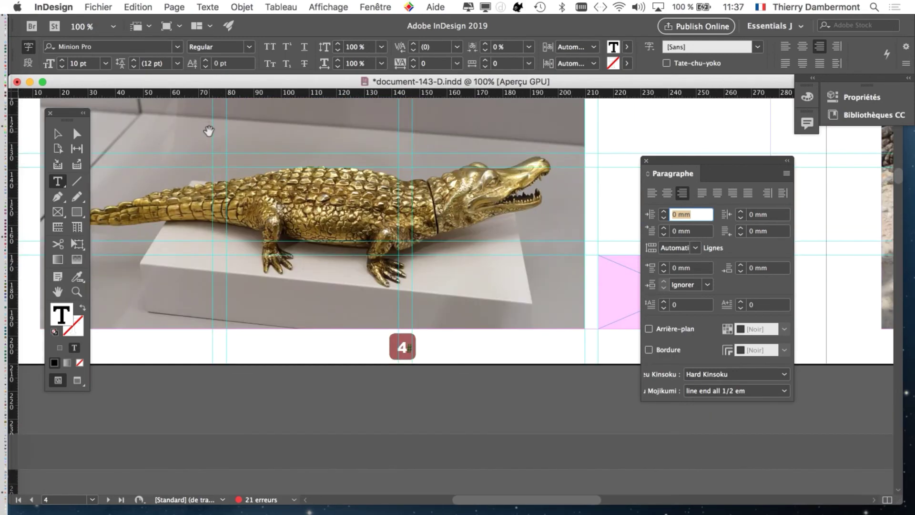
drag(208, 131, 302, 192)
key(super+equal)
drag(367, 179, 337, 296)
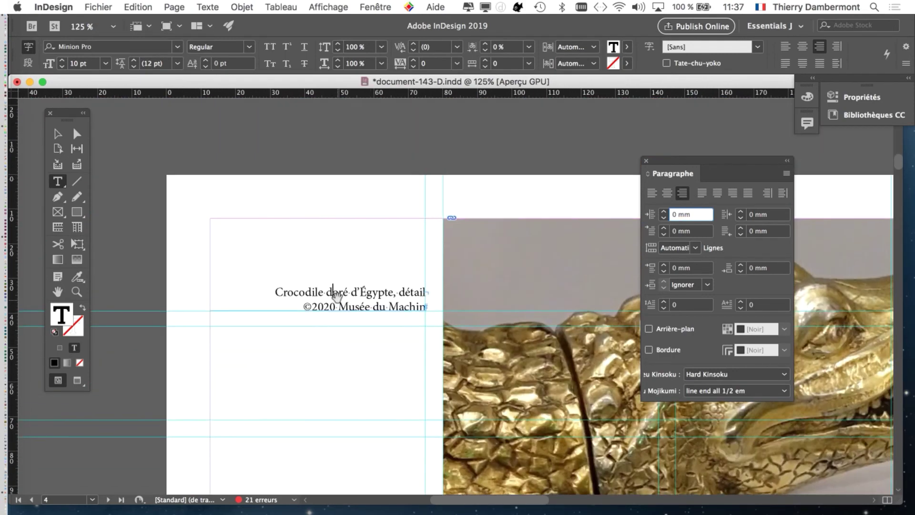
key(super+equal)
key(super+equal)
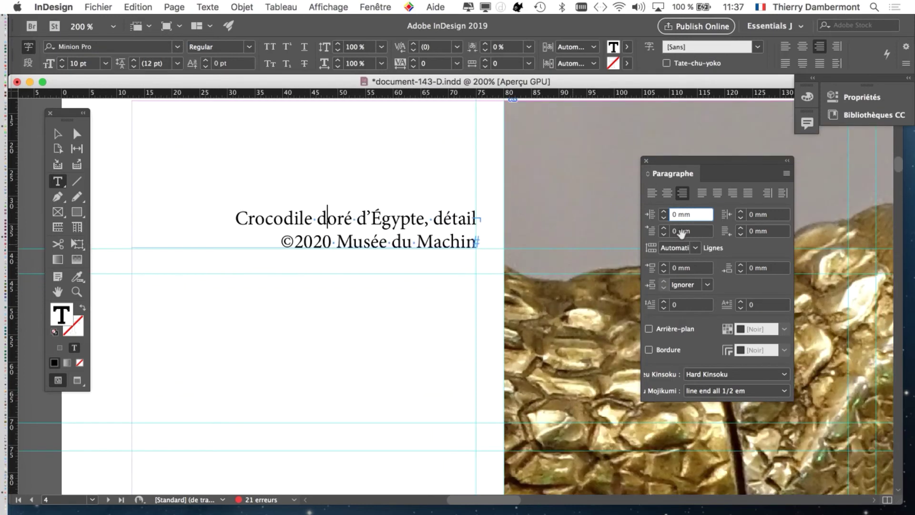
drag(710, 161, 591, 132)
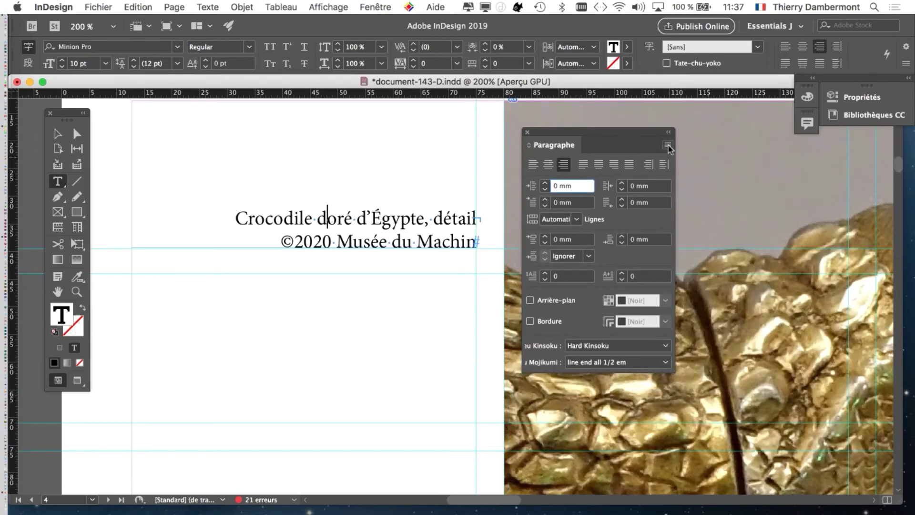
click(667, 145)
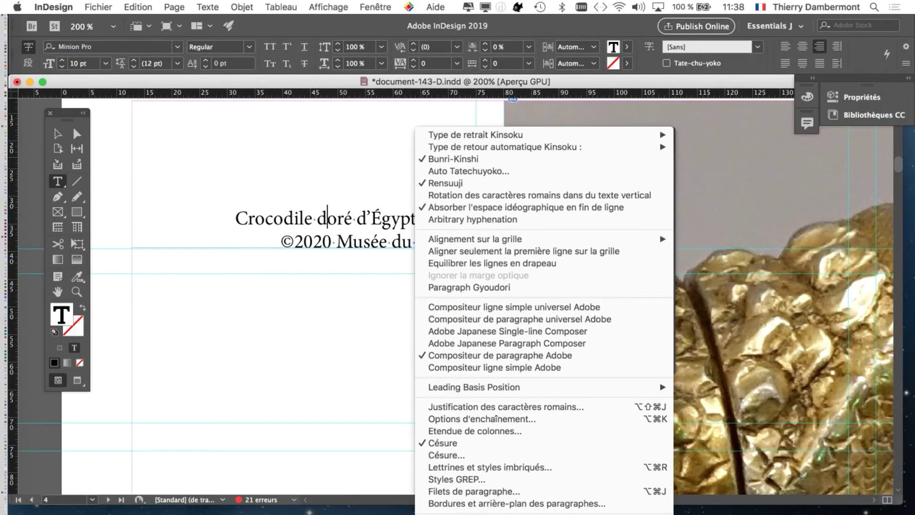
click(517, 513)
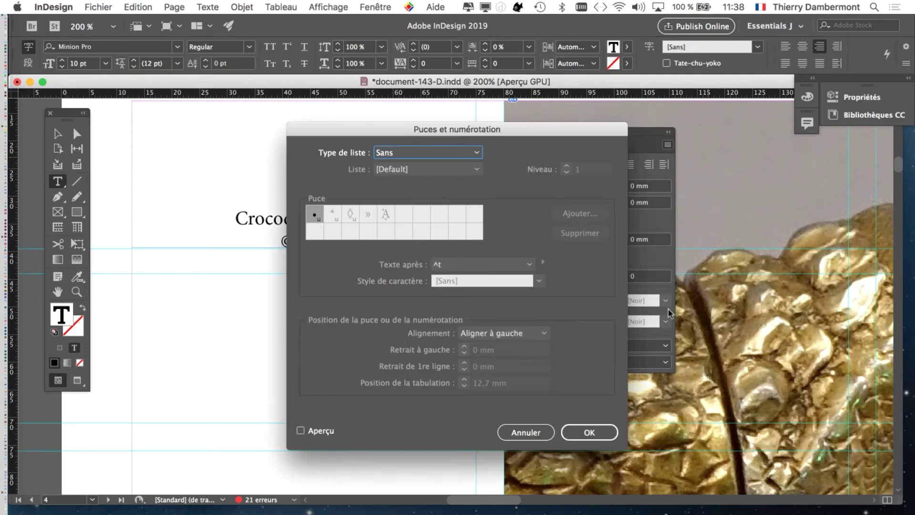
drag(409, 133, 610, 187)
click(725, 486)
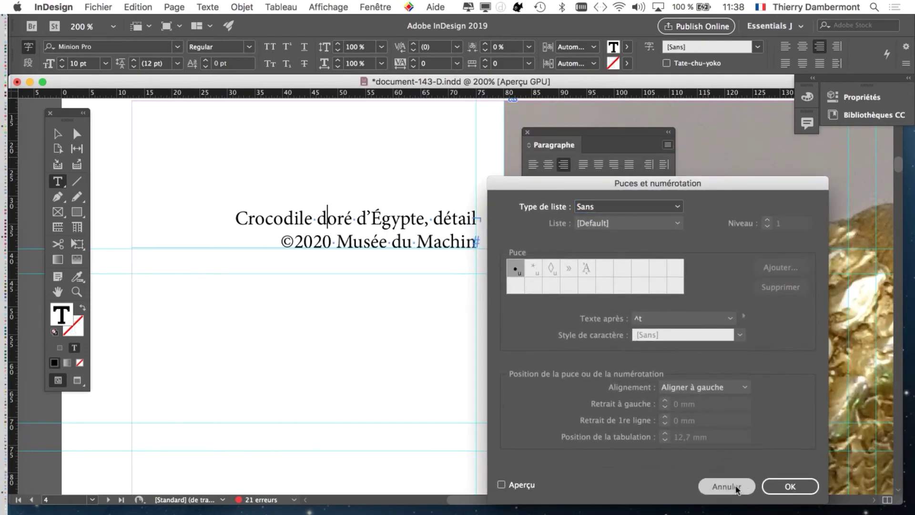
Step: Set the caption paragraph's list type to Numéros in its bullets and numbering options, with the preview on
click(668, 145)
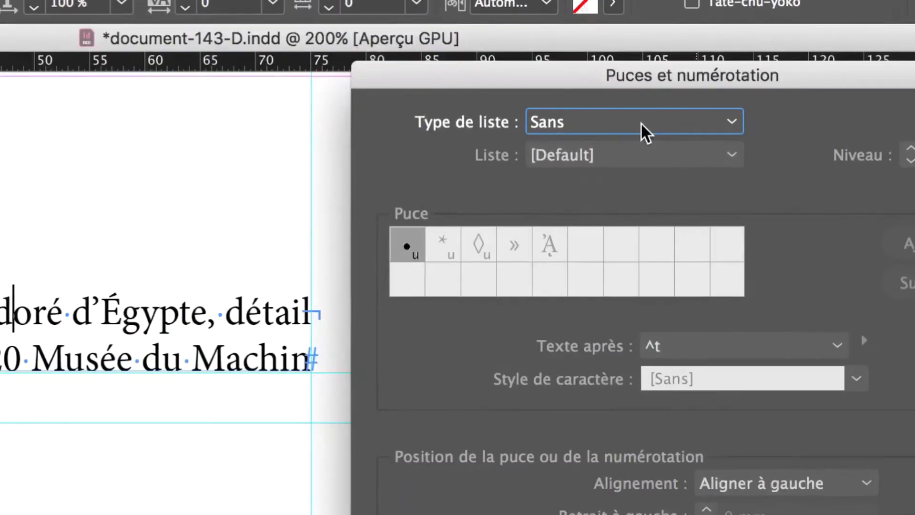
click(640, 122)
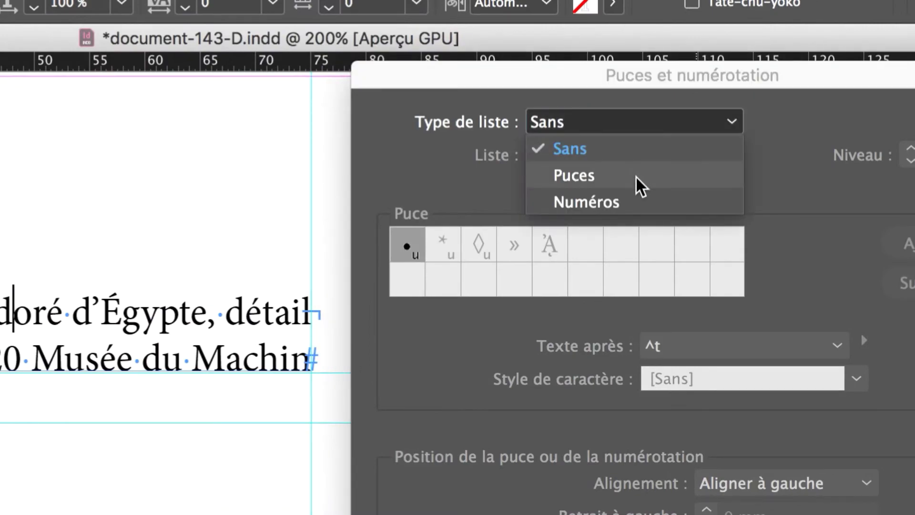
click(640, 198)
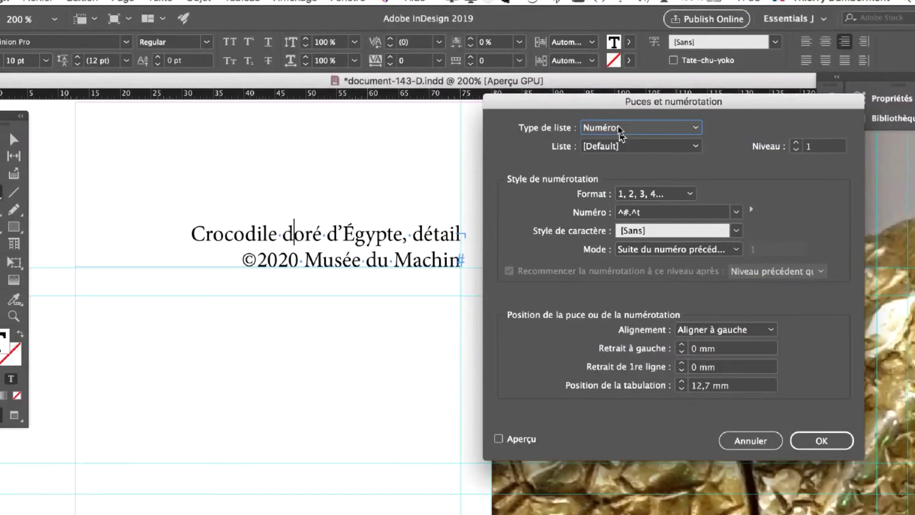
click(519, 440)
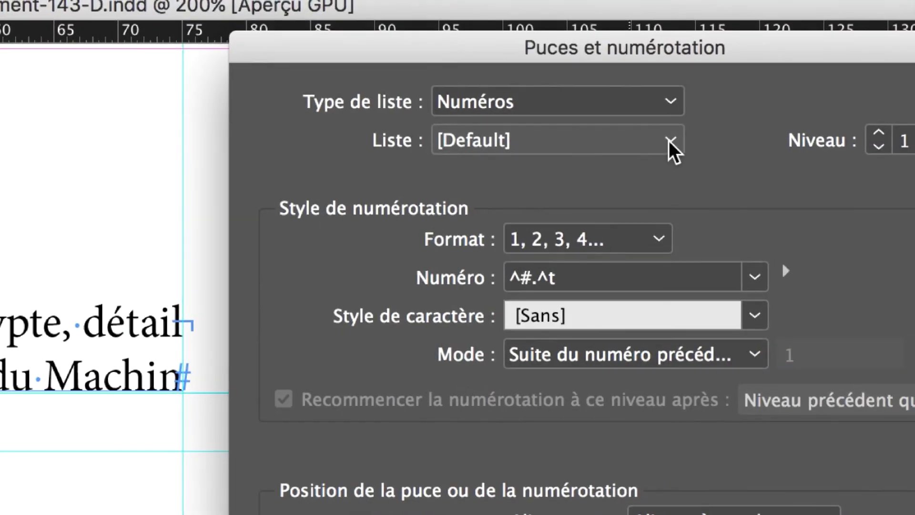
Step: Create a new list named "liste des illustrations" for the caption's numbering, with both options for continuing the numbering enabled, and keep it selected
click(766, 133)
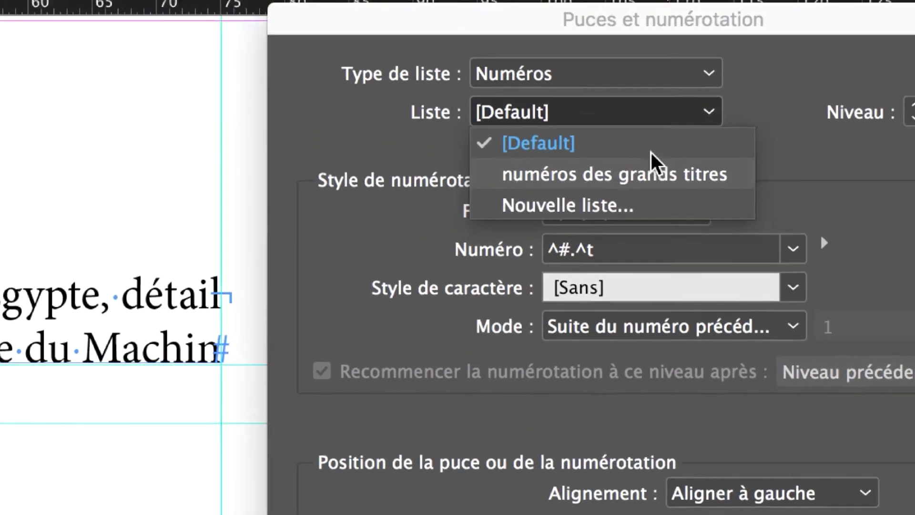
click(646, 100)
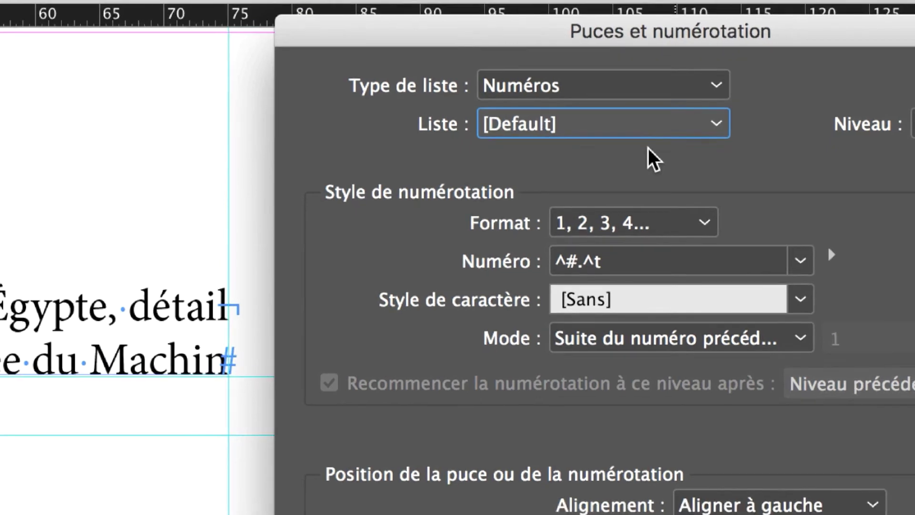
click(648, 141)
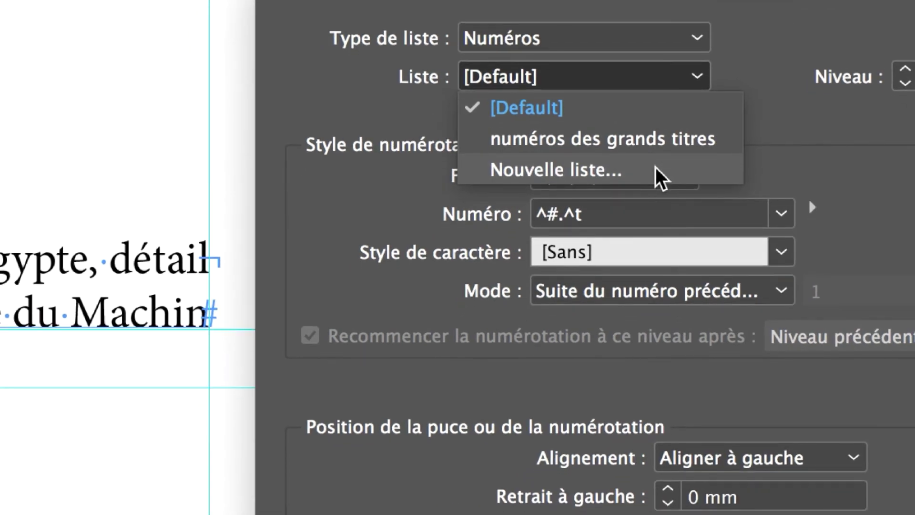
click(655, 167)
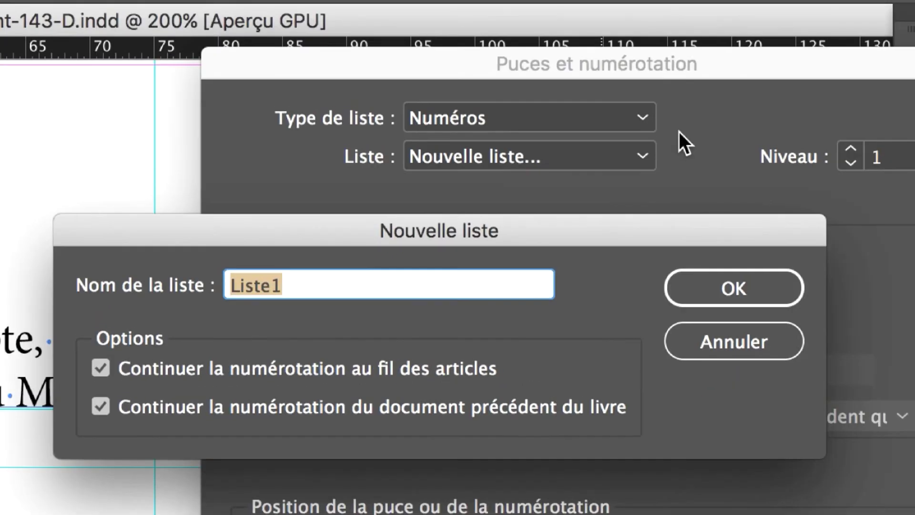
key(alt)
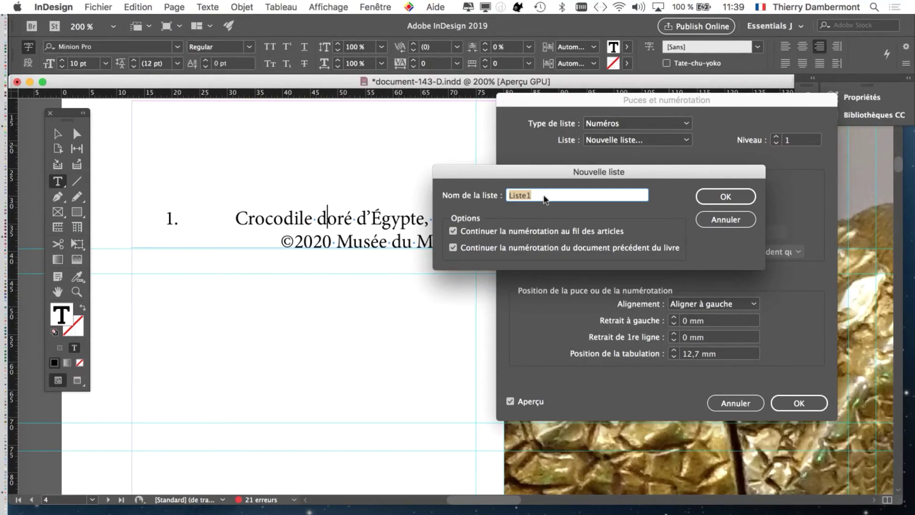
key(alt)
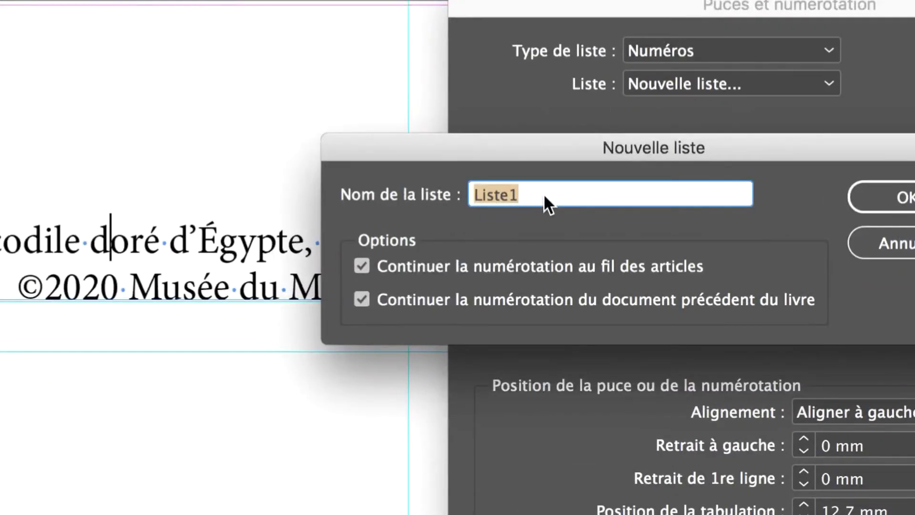
text(liste des il)
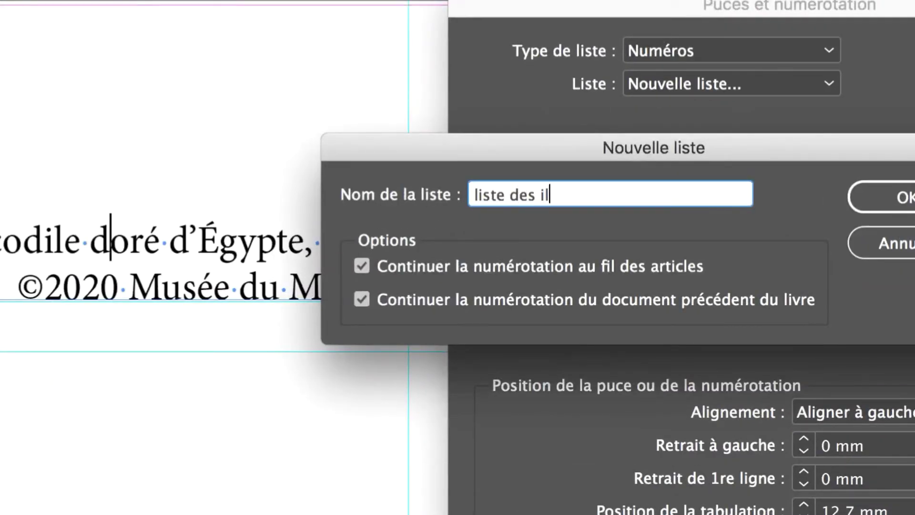
text(lustrations)
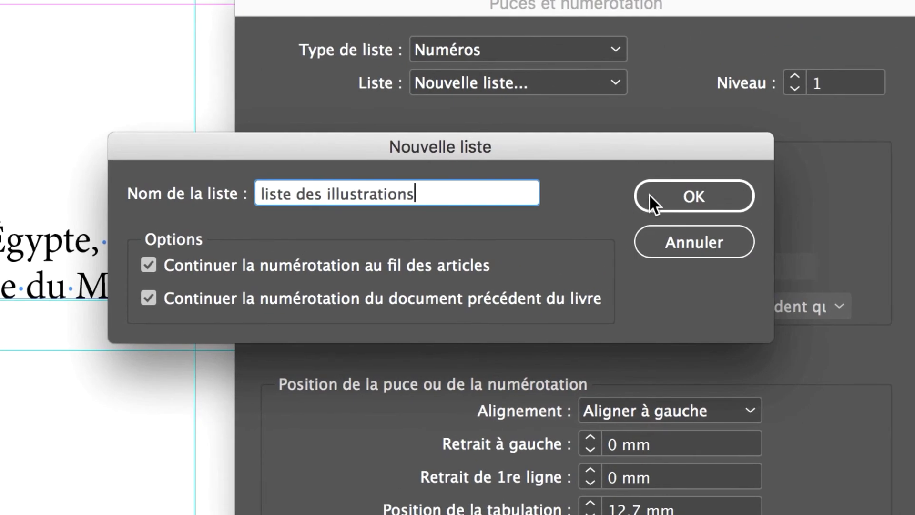
click(696, 165)
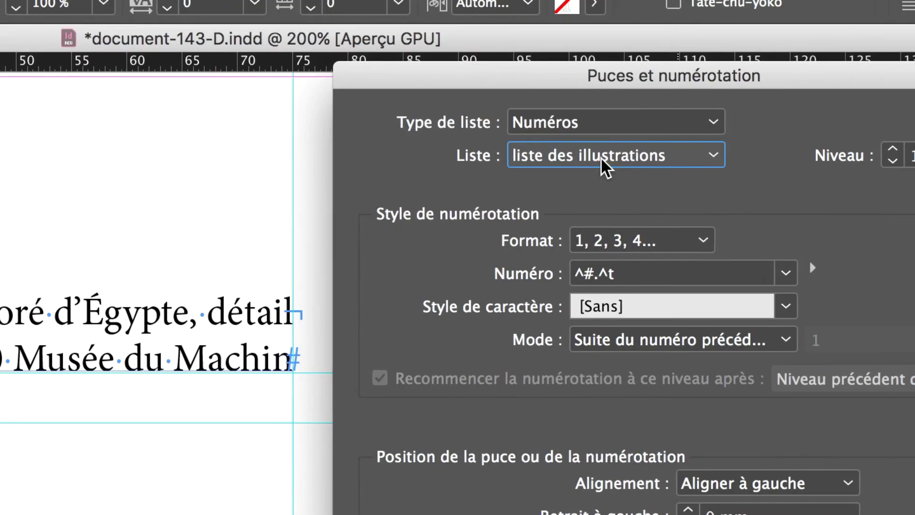
click(729, 130)
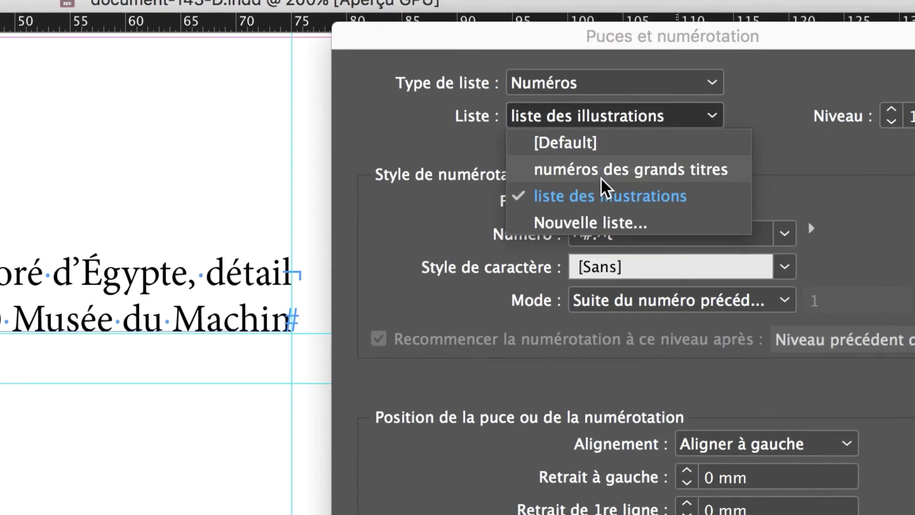
click(575, 118)
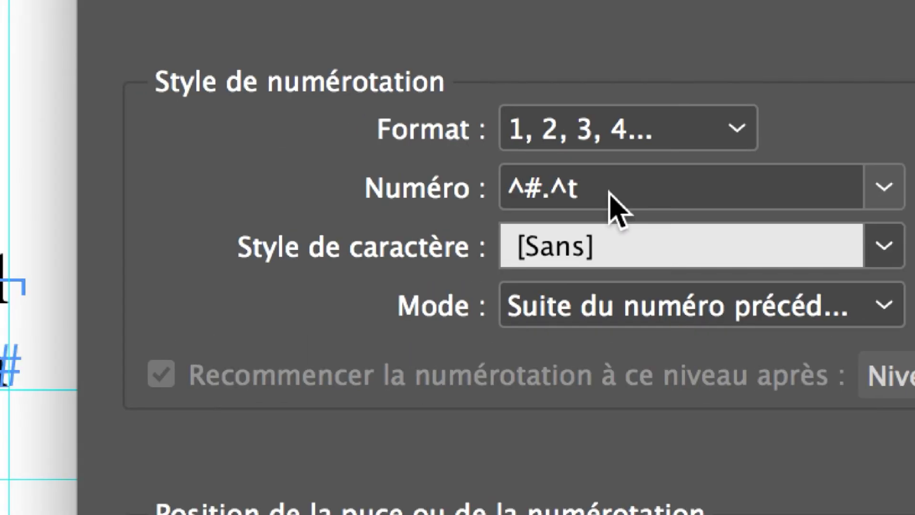
Step: Replace the tab code in the caption's number expression with a space, keeping "^#." before it
click(543, 187)
double_click(527, 193)
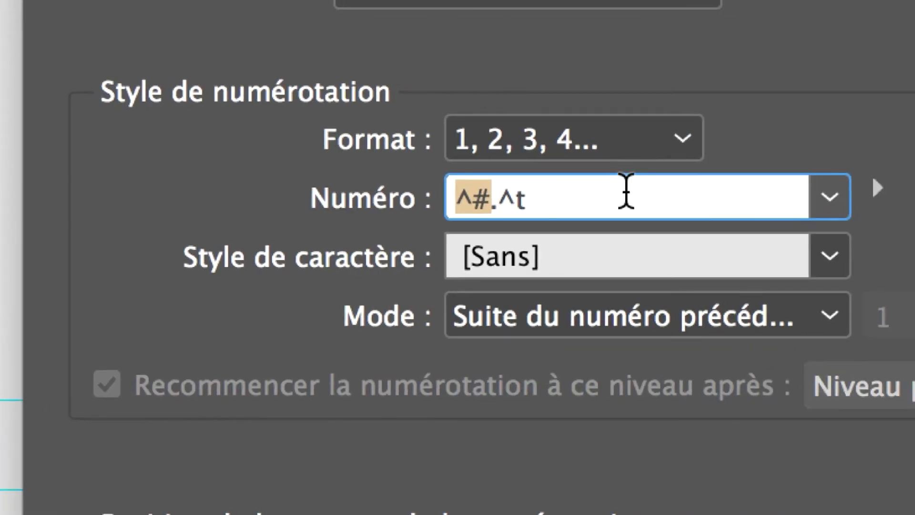
drag(626, 198, 496, 207)
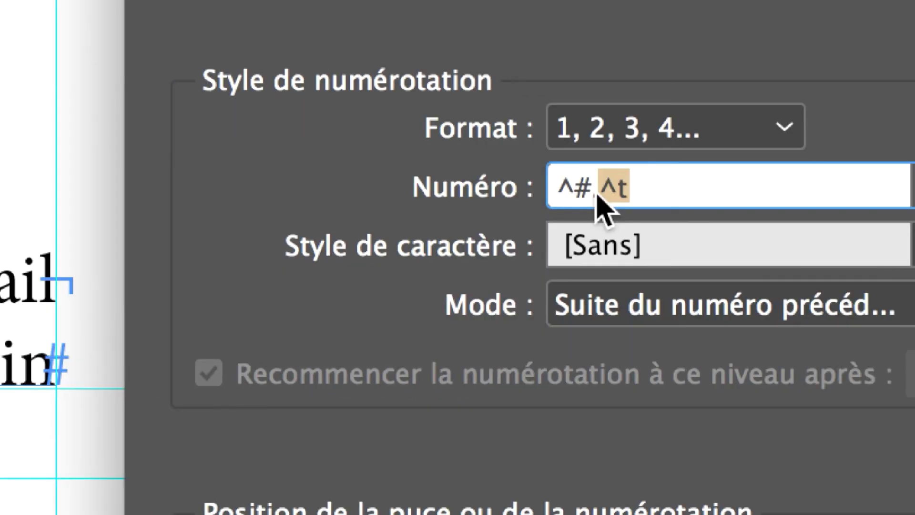
key(shift+Left)
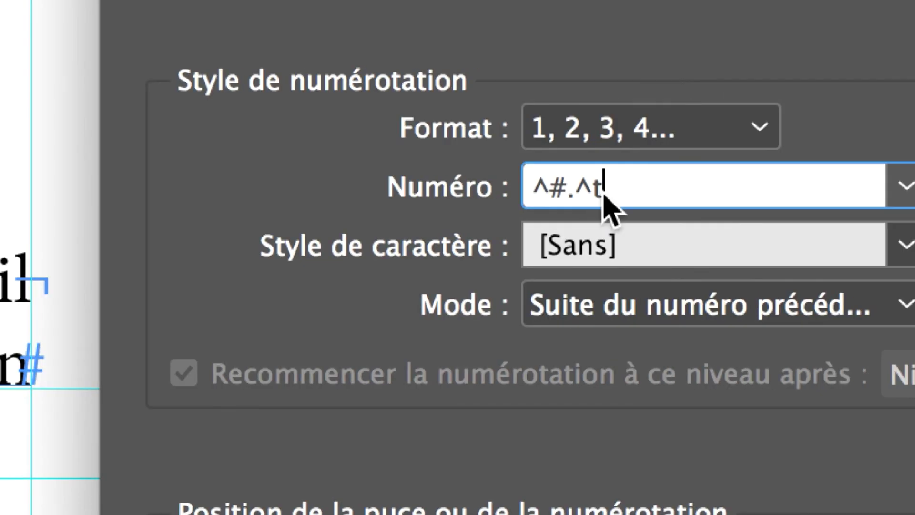
drag(807, 171, 775, 171)
key(BackSpace)
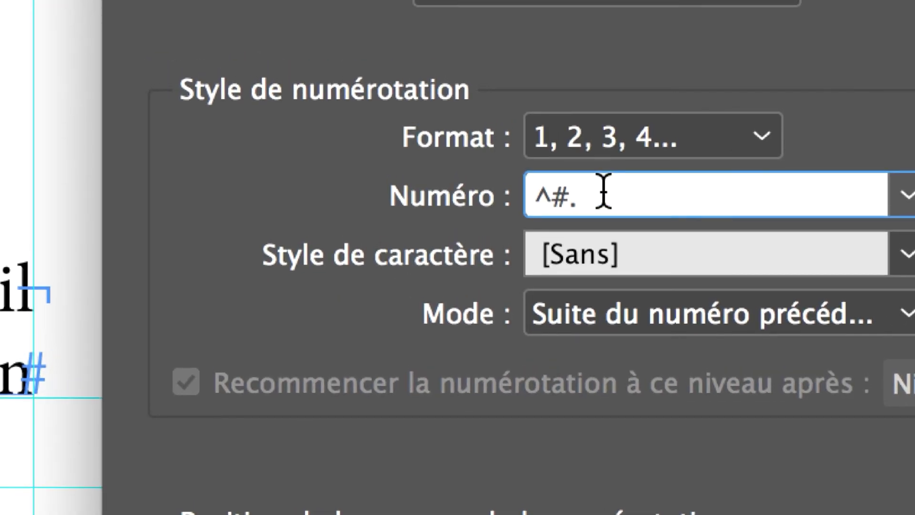
key(Tab)
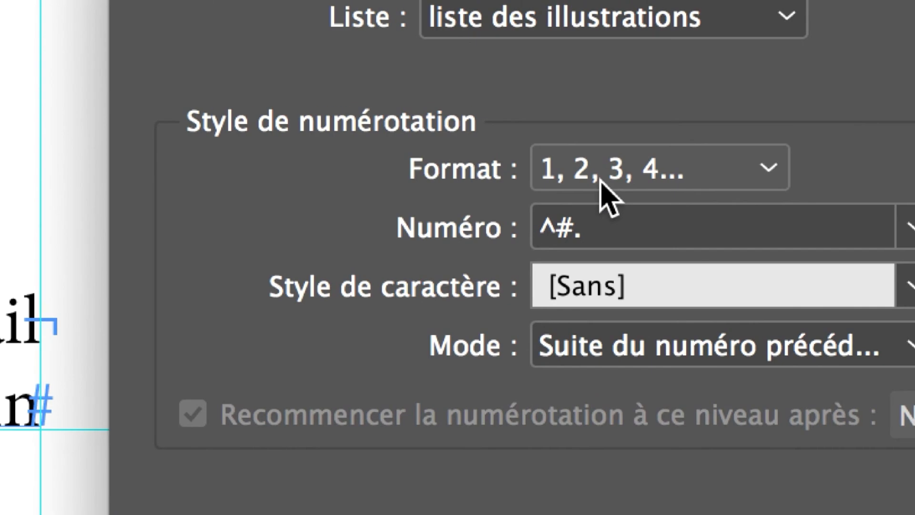
Step: Set the caption's numbering format to 01,02,03... and apply the bullets and numbering settings
click(602, 186)
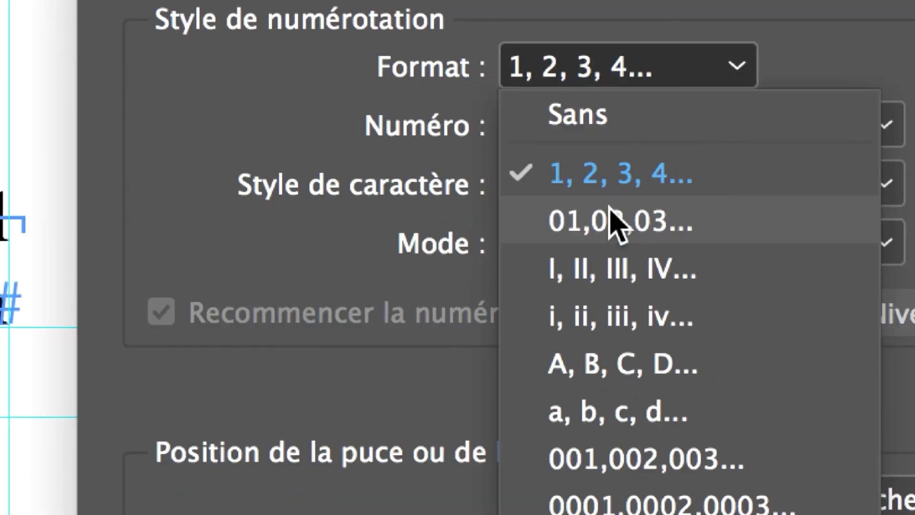
click(610, 220)
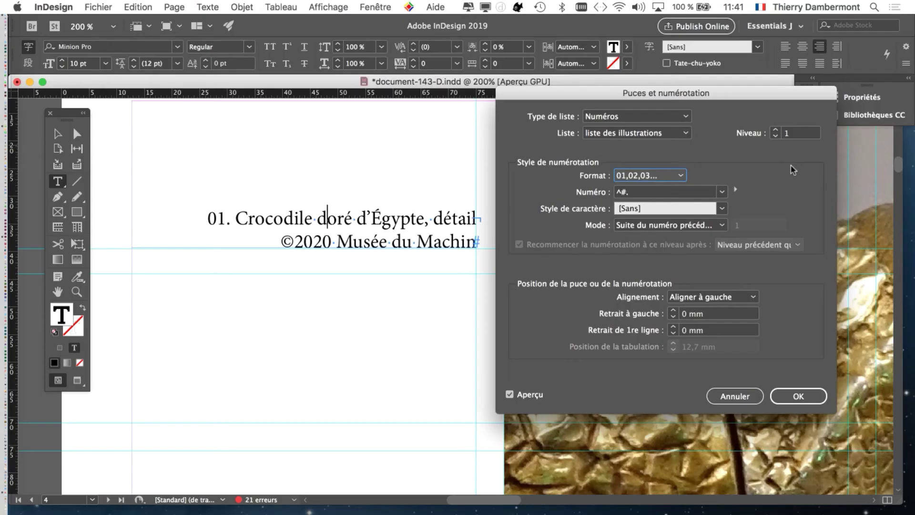
click(798, 396)
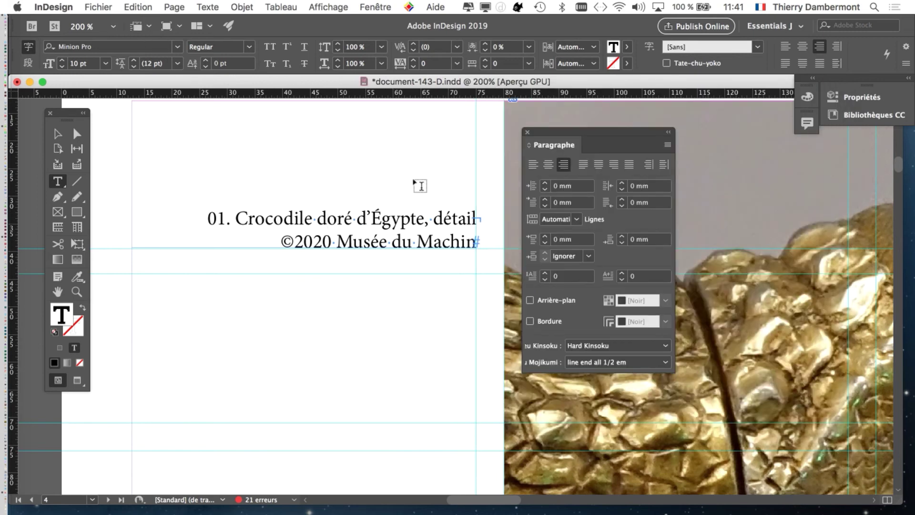
Step: Reopen the caption's bullets and numbering options and prefix the number expression with "Illustration ", giving "Illustration ^#. "
click(667, 146)
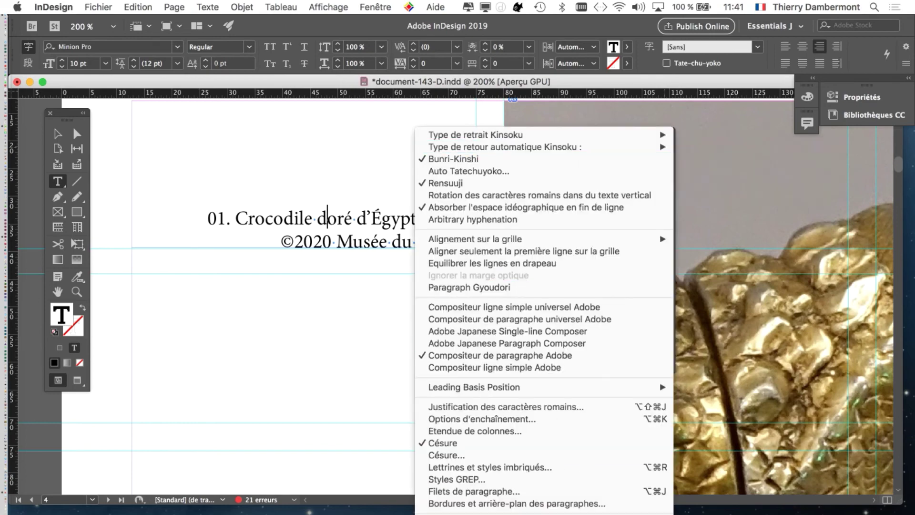
click(524, 510)
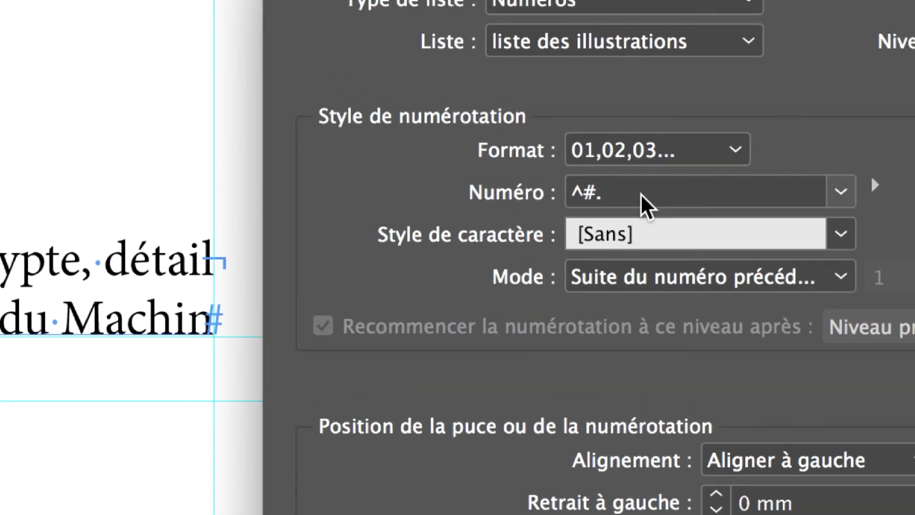
click(587, 195)
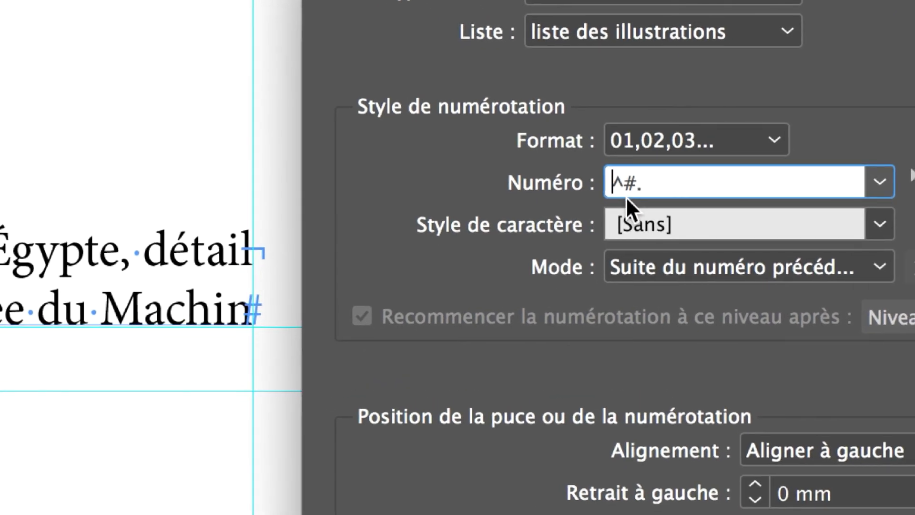
text(Illustrati)
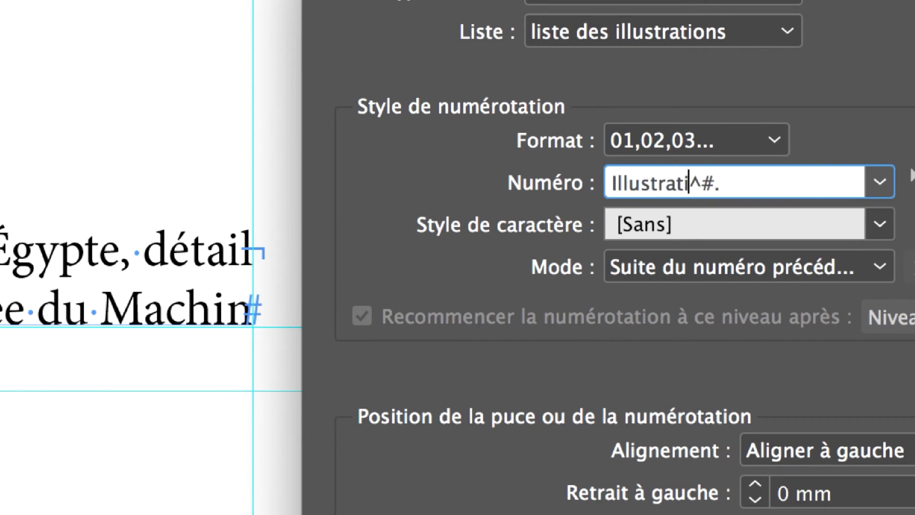
text(on)
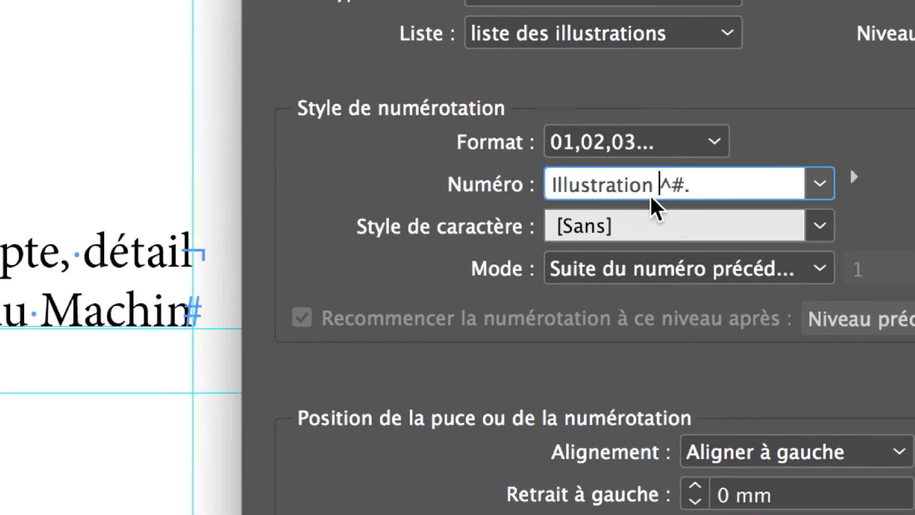
click(757, 191)
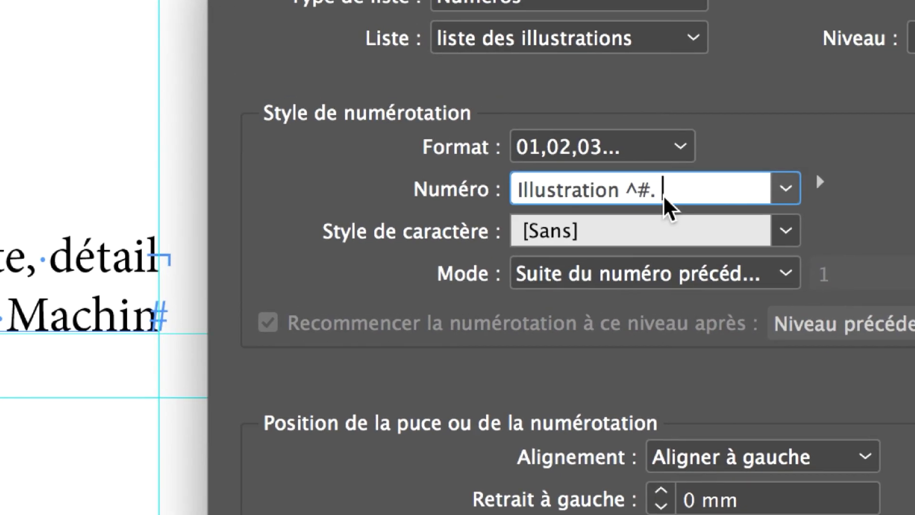
key(Tab)
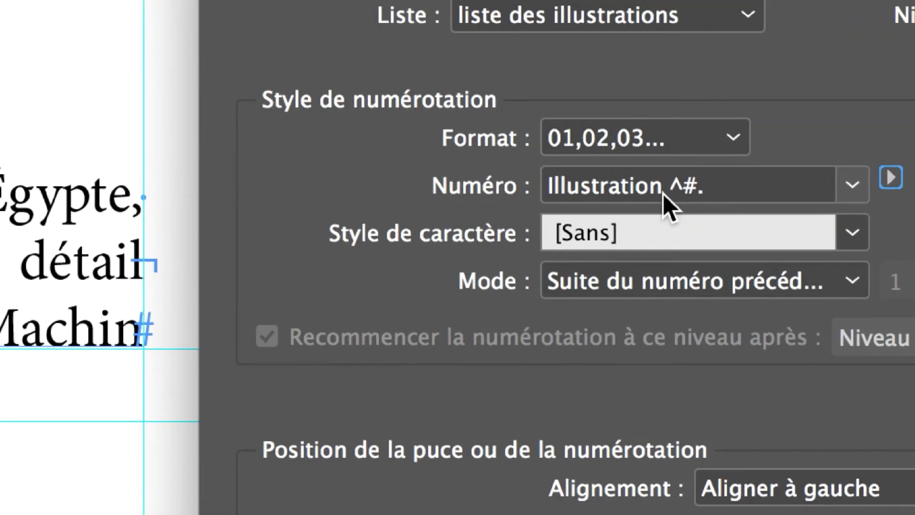
Step: Try abbreviating the number expression's prefix to "Illustr." and undo the change
click(622, 200)
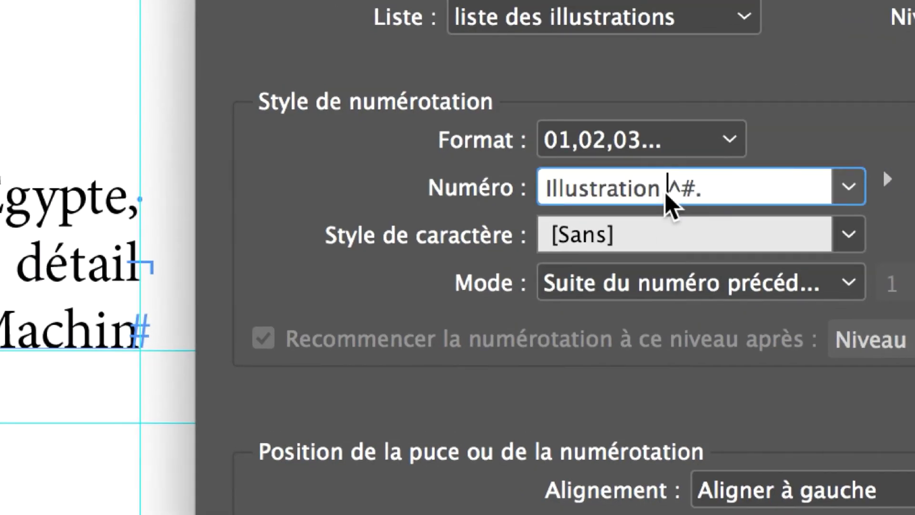
drag(667, 193, 704, 195)
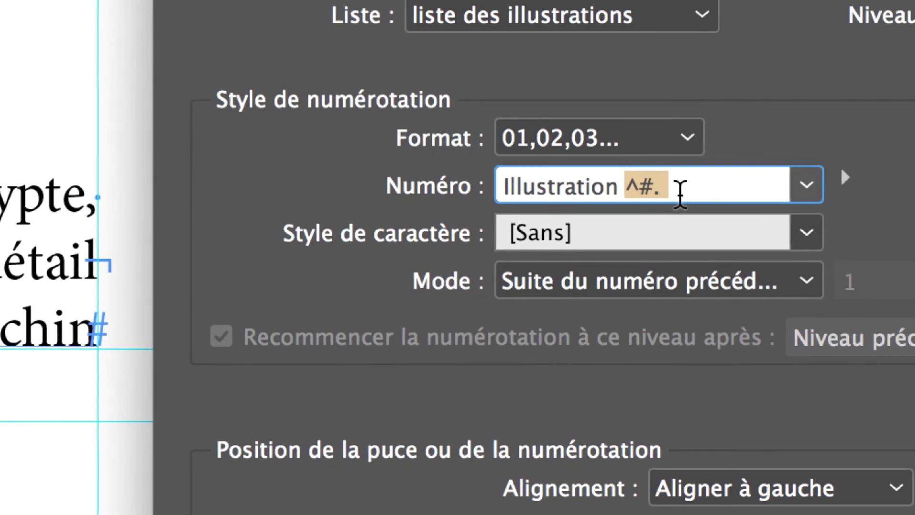
click(637, 193)
drag(638, 193, 513, 205)
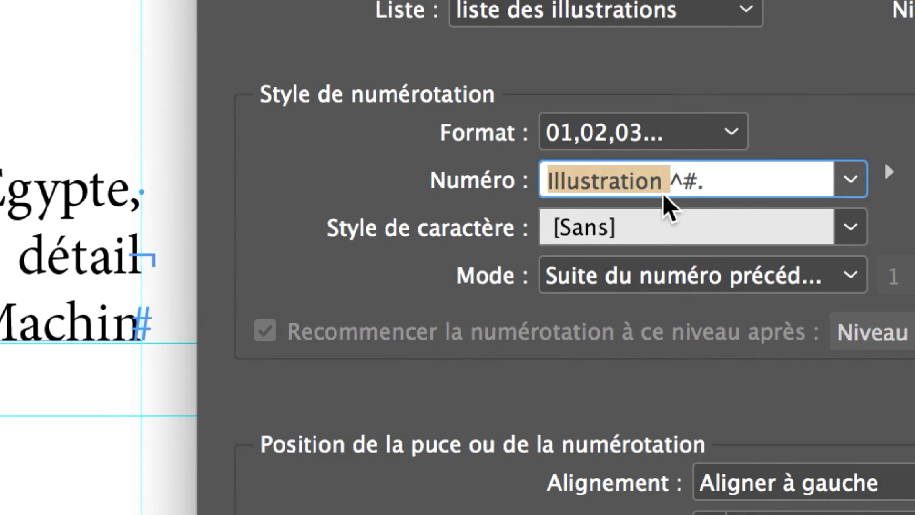
click(665, 186)
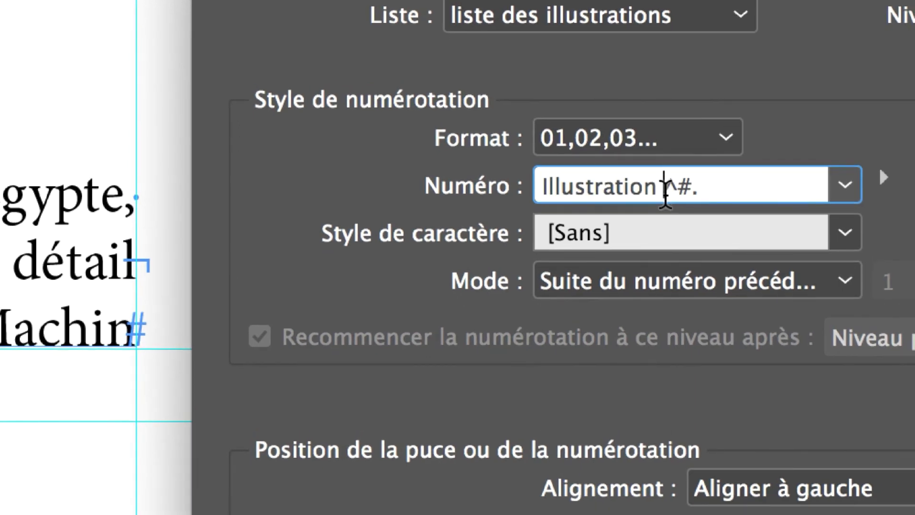
drag(665, 186, 578, 187)
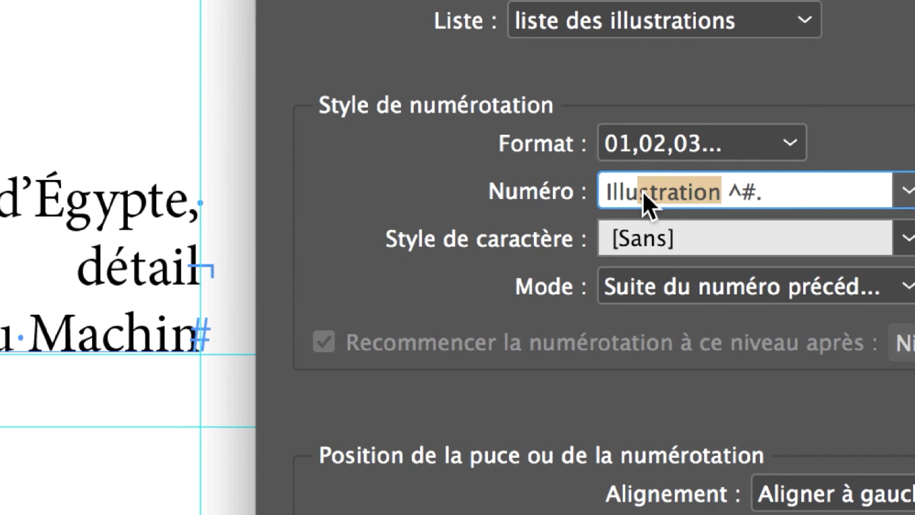
drag(642, 193, 667, 193)
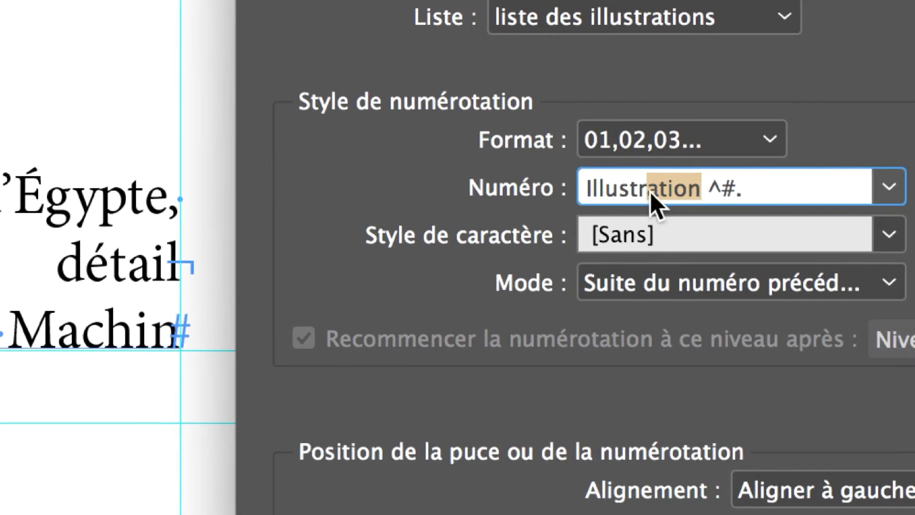
text(.)
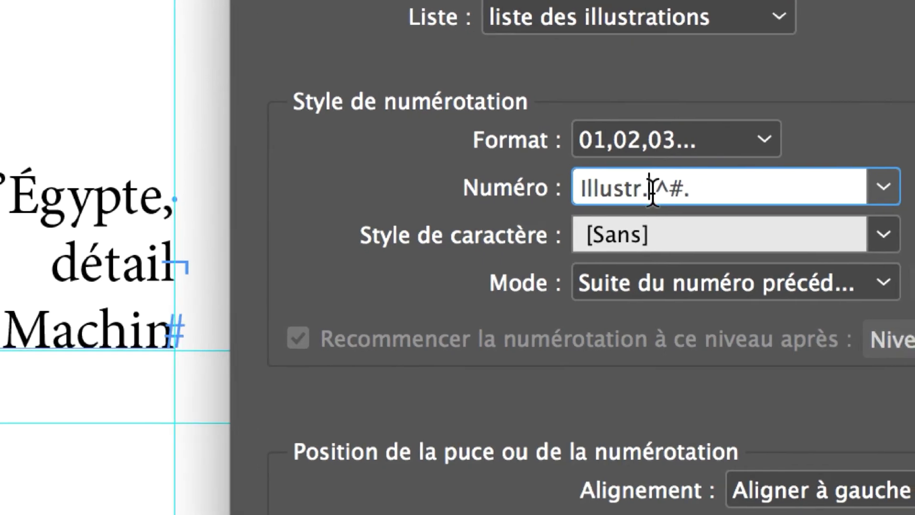
key(super+z)
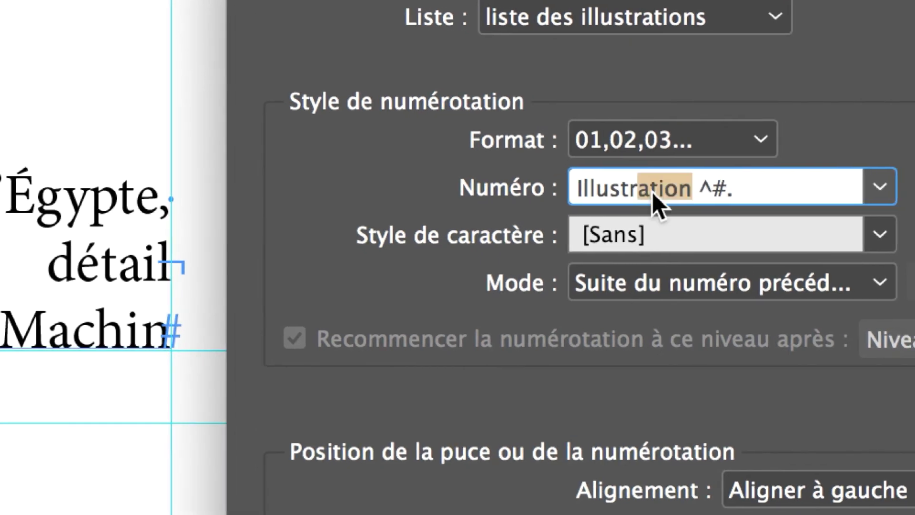
click(734, 194)
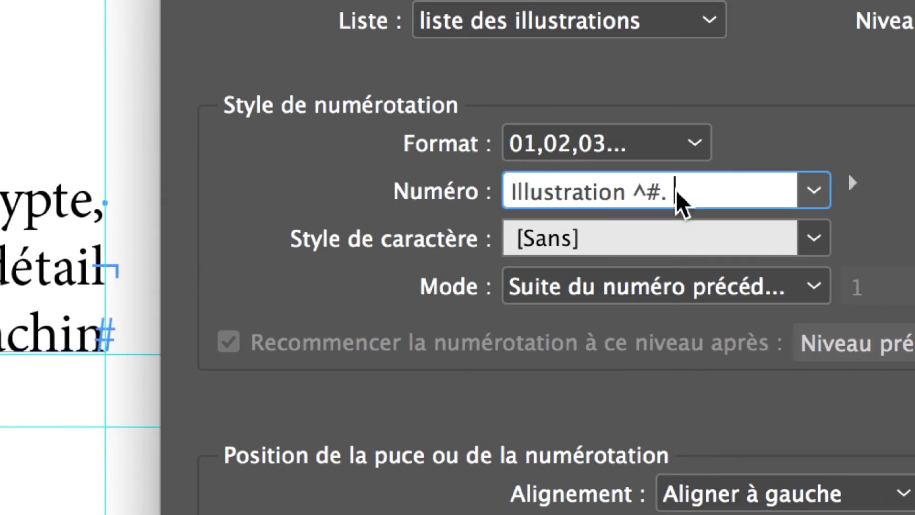
key(Tab)
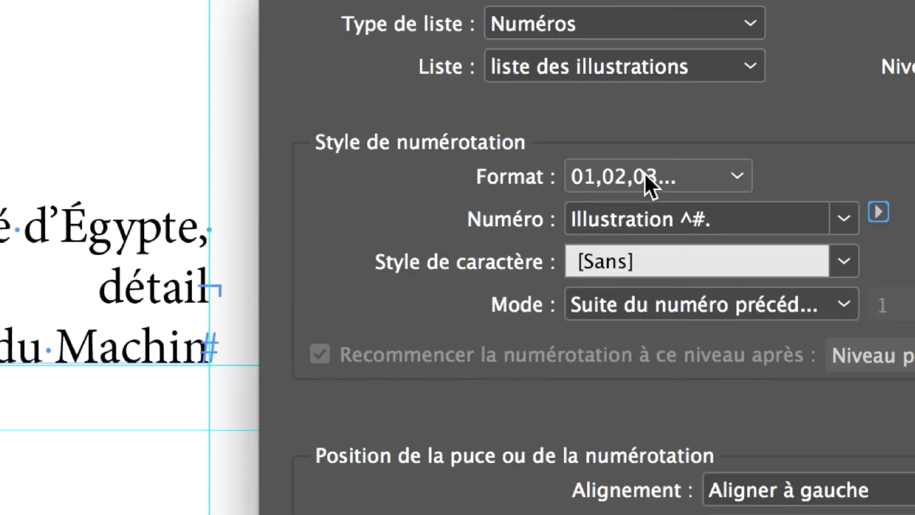
Step: Review the available number formats, keep 01,02,03..., and apply the caption's numbering settings
click(645, 175)
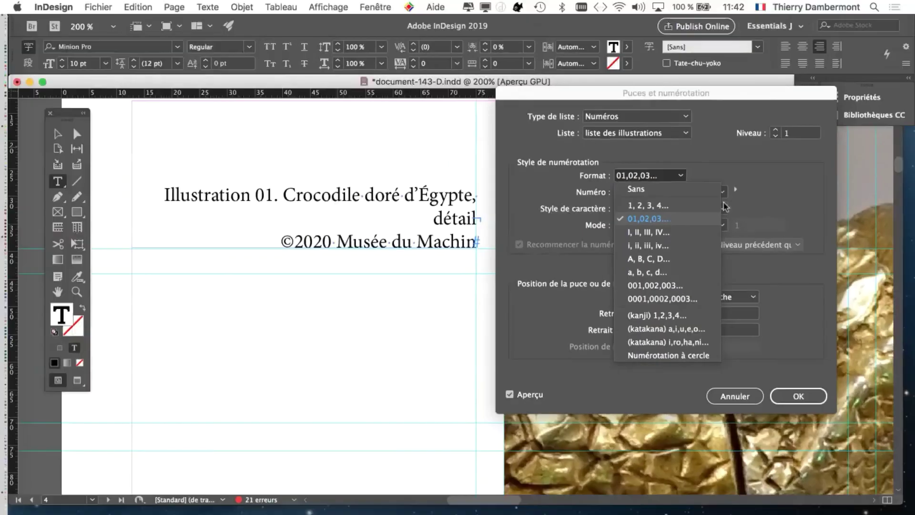
click(663, 205)
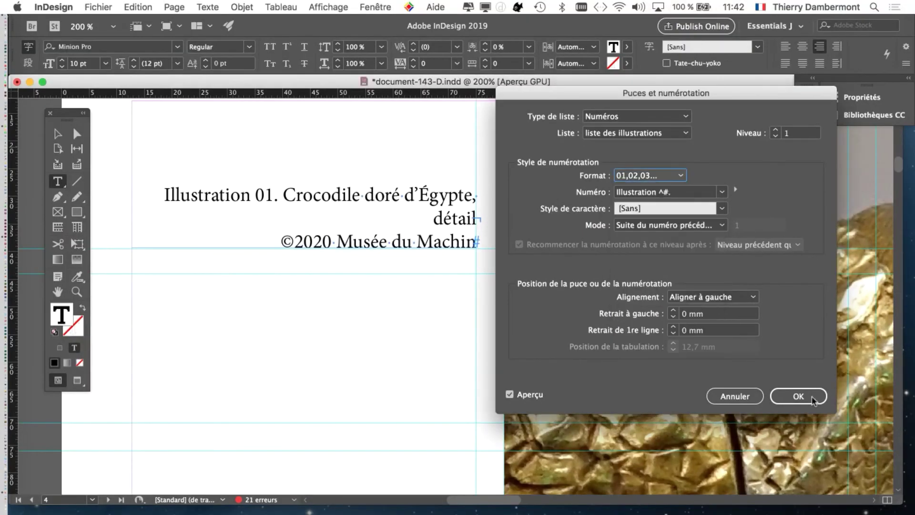
click(798, 396)
Step: Save the document under the new name document-143-E.indd in the same folder
click(98, 7)
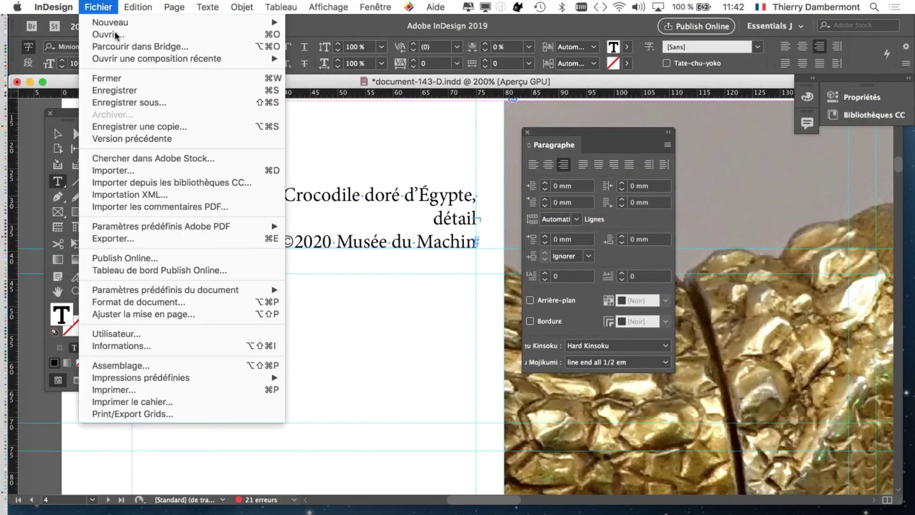
click(137, 103)
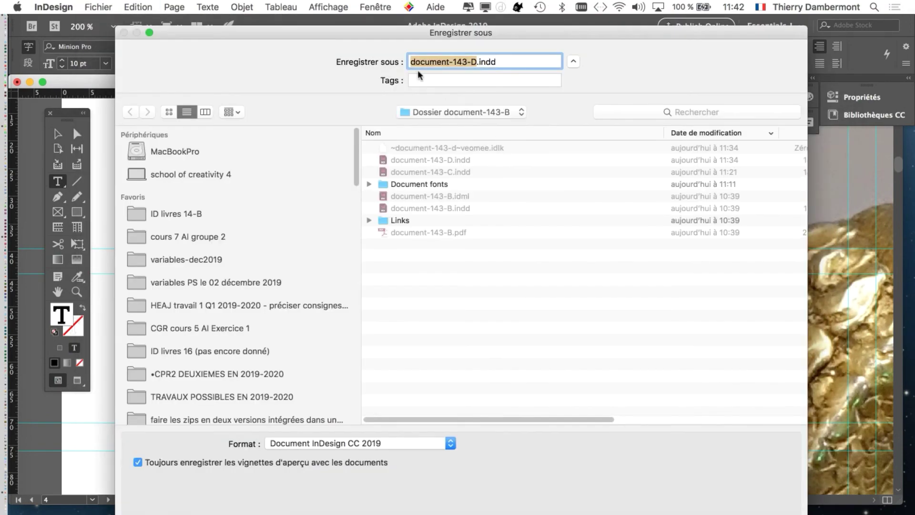
click(473, 62)
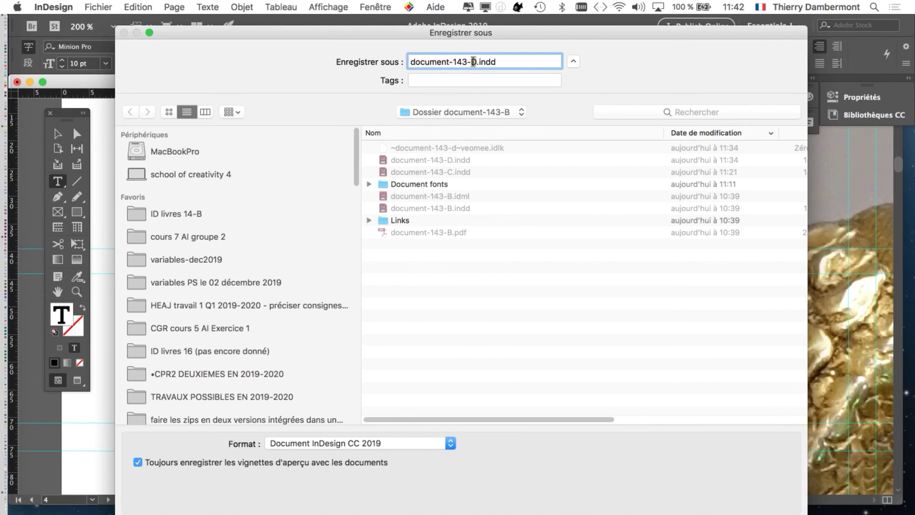
key(BackSpace)
text(E)
key(Return)
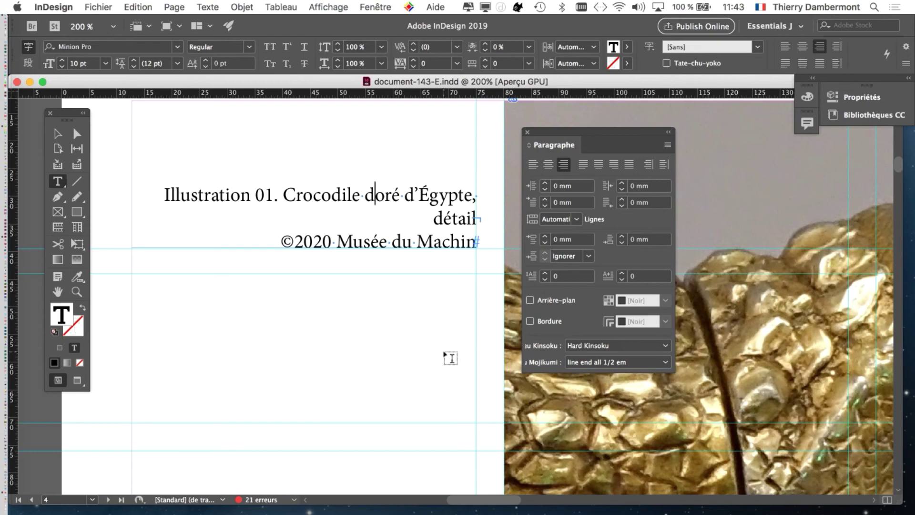
Step: Replace the line break before "©2020 Musée du Machin" in the crocodile caption with a period and a space after "détail"
drag(562, 138, 642, 158)
key(super+0)
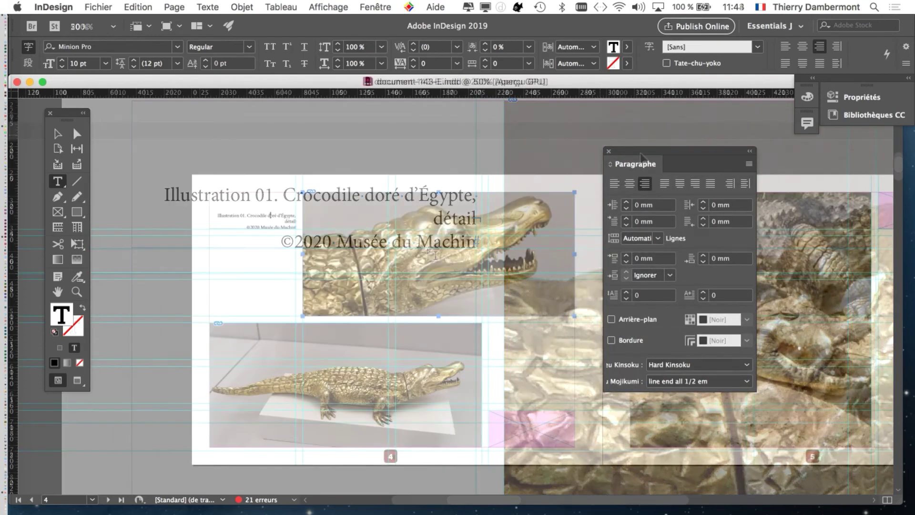
scroll(295, 208, up, 4)
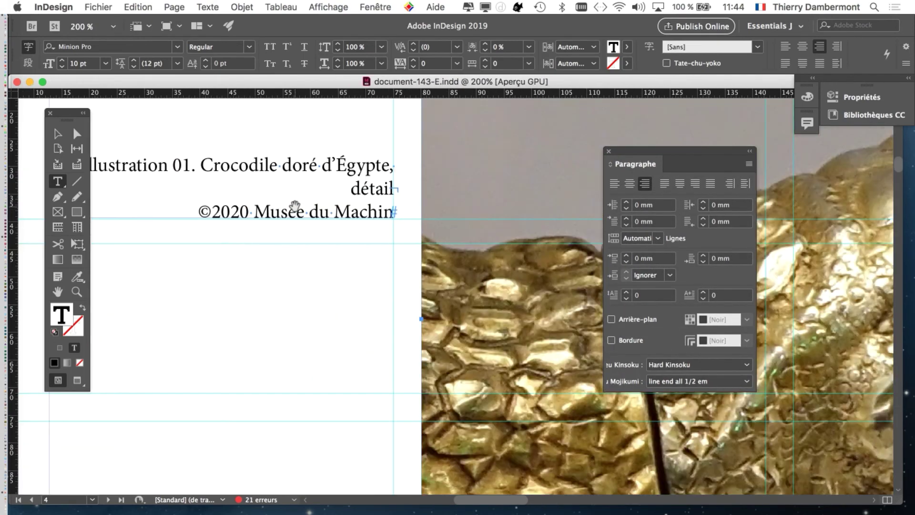
scroll(294, 205, up, 1)
scroll(263, 191, down, 1)
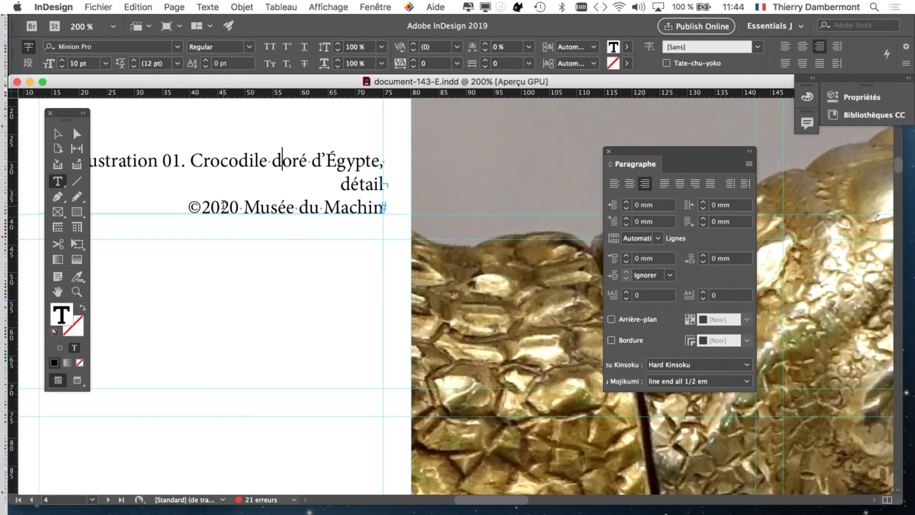
click(189, 206)
key(BackSpace)
text(. ©2020 Musée du Machin)
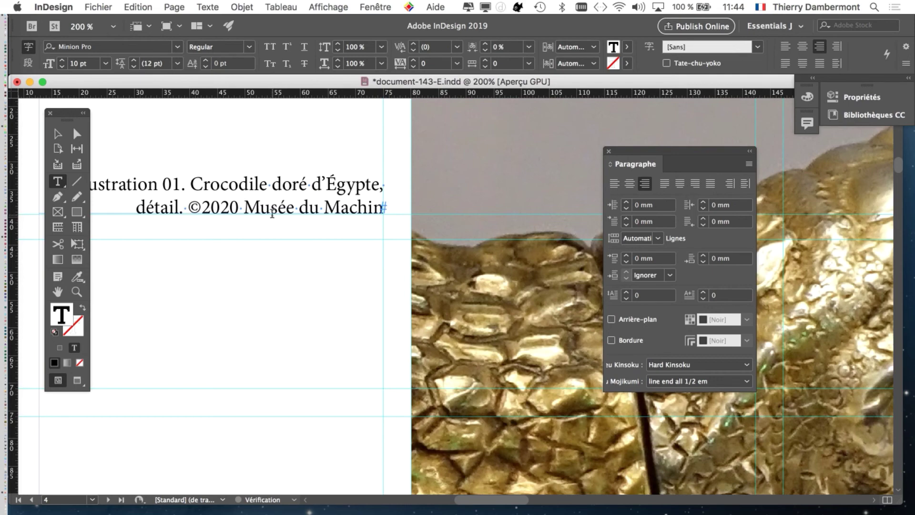
Step: Place the text cursor in the crocodile caption and bring up the paragraph styles list, enlarged and clear of the text
scroll(265, 186, left, 3)
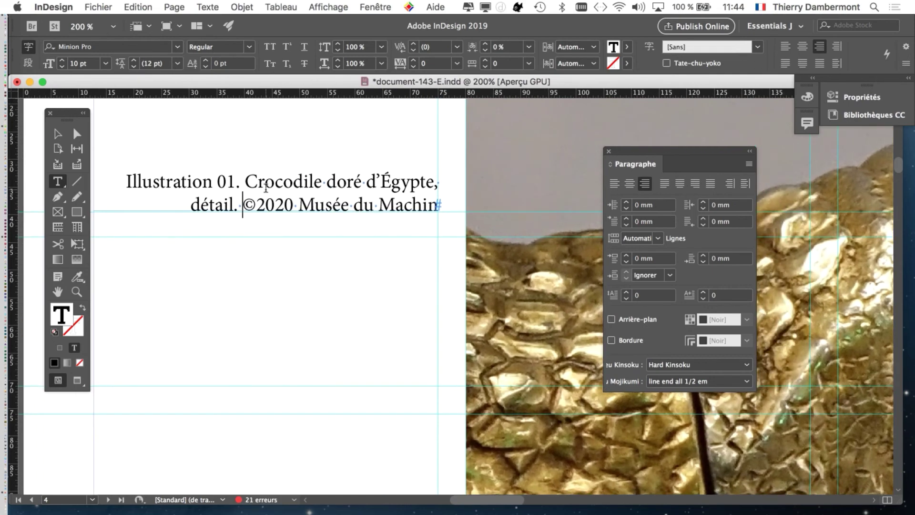
click(265, 183)
click(283, 181)
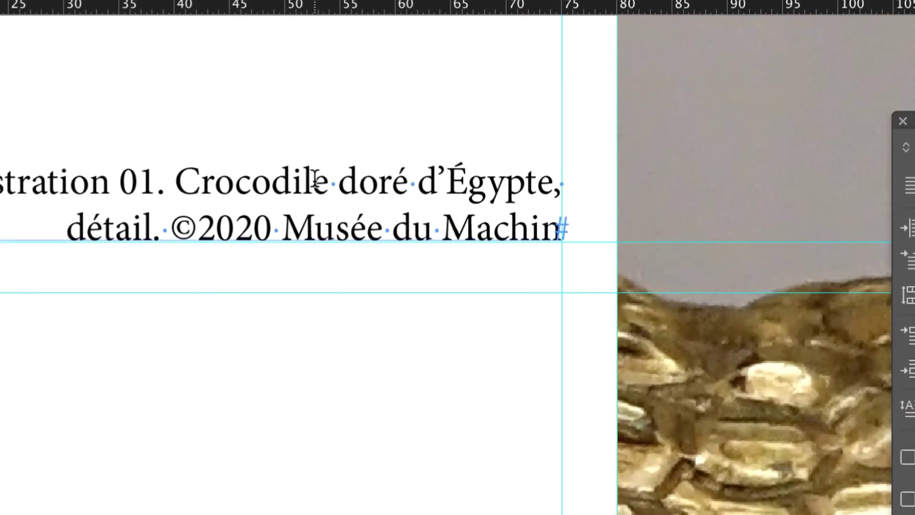
click(307, 178)
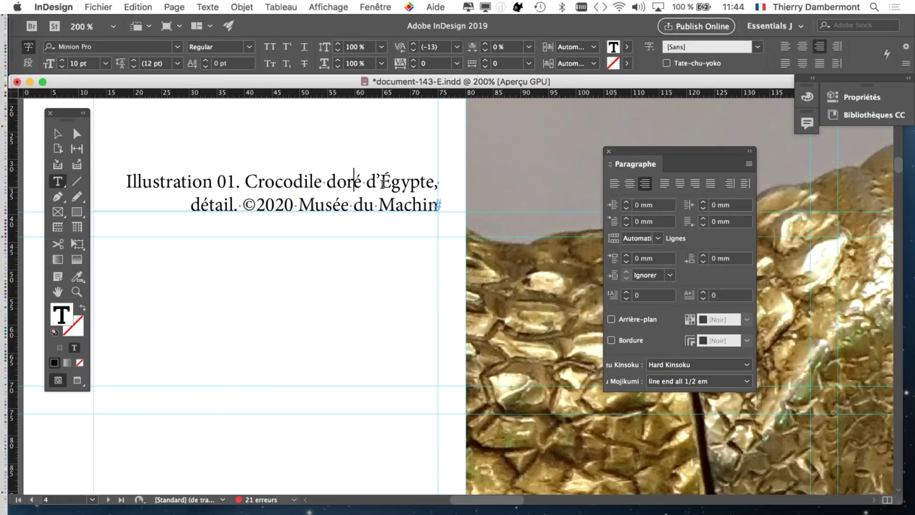
click(208, 7)
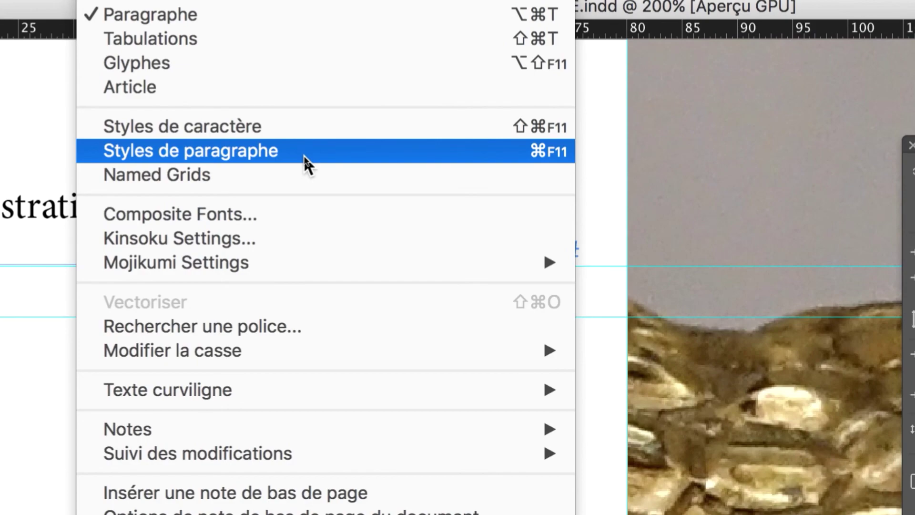
click(304, 156)
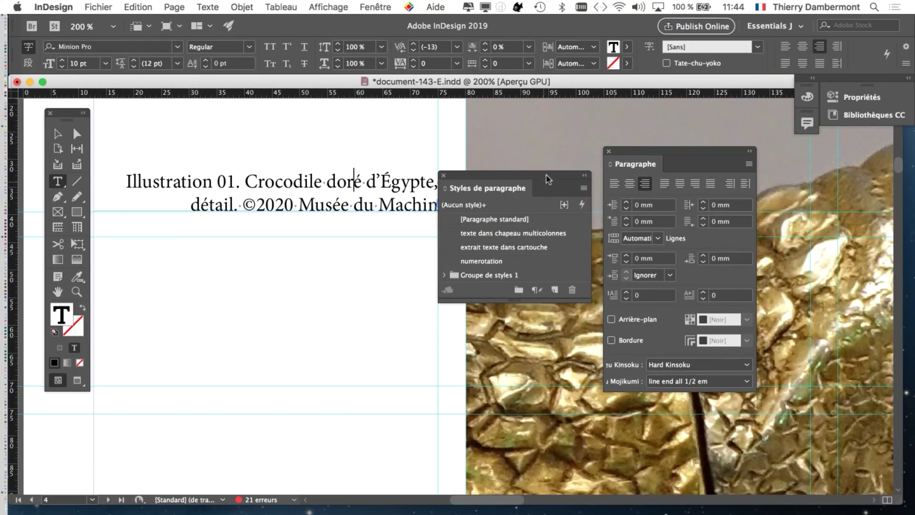
drag(547, 179, 405, 234)
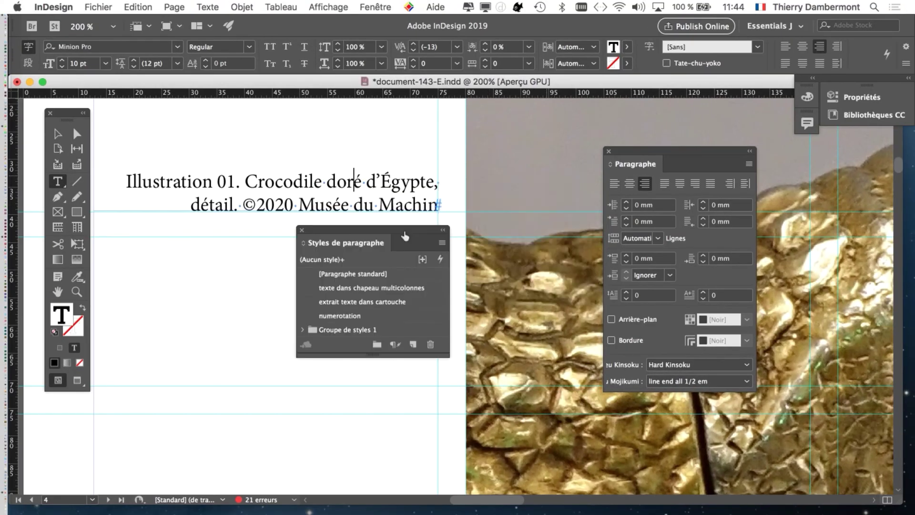
drag(449, 357, 557, 413)
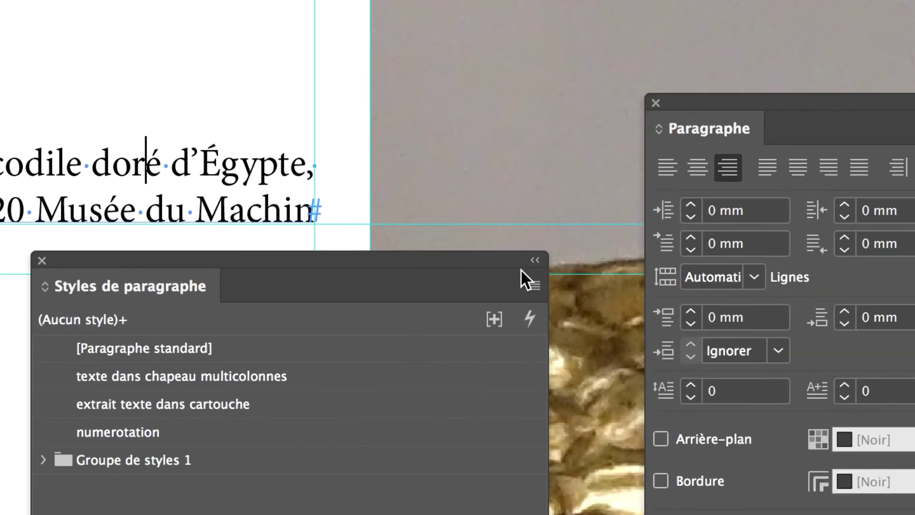
Step: Start a new paragraph style from the crocodile caption's formatting, based on [Aucun style]
click(534, 285)
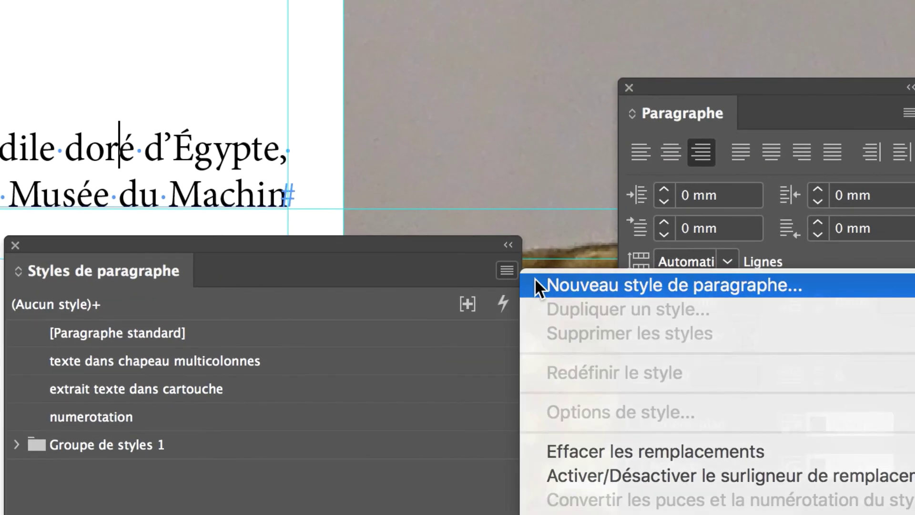
click(537, 286)
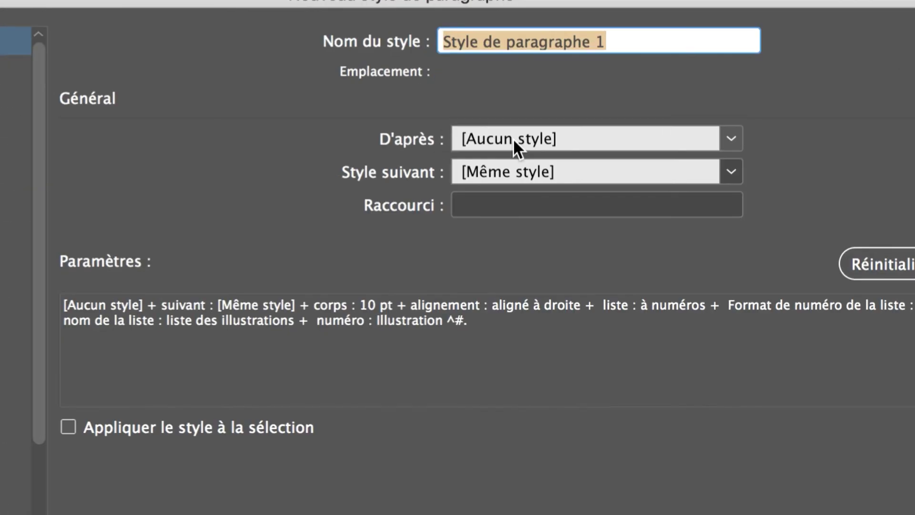
click(513, 138)
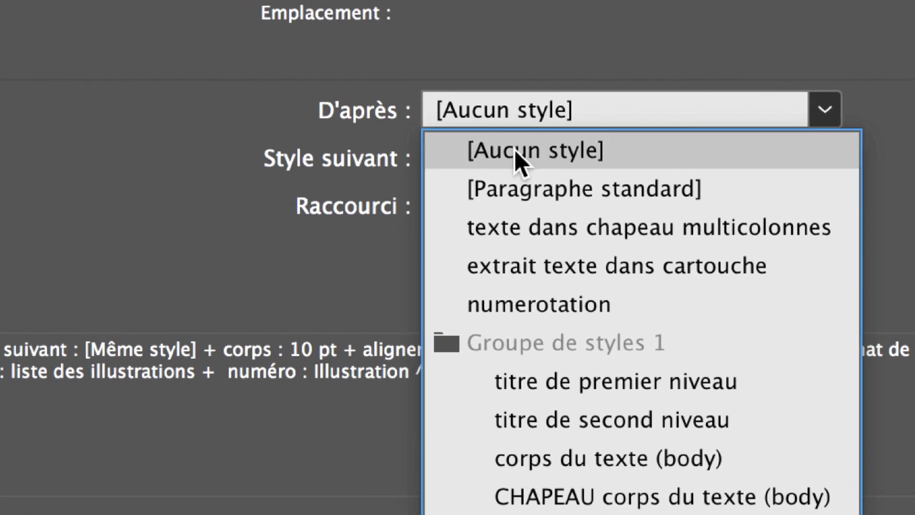
click(516, 152)
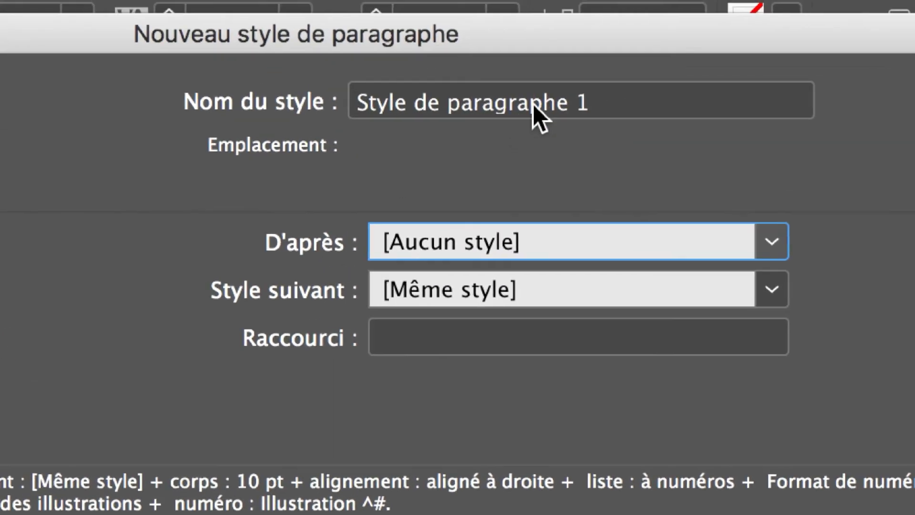
Step: Name the new paragraph style "légende des illustrations" and create it with the style applied to the selected caption
drag(624, 113, 473, 98)
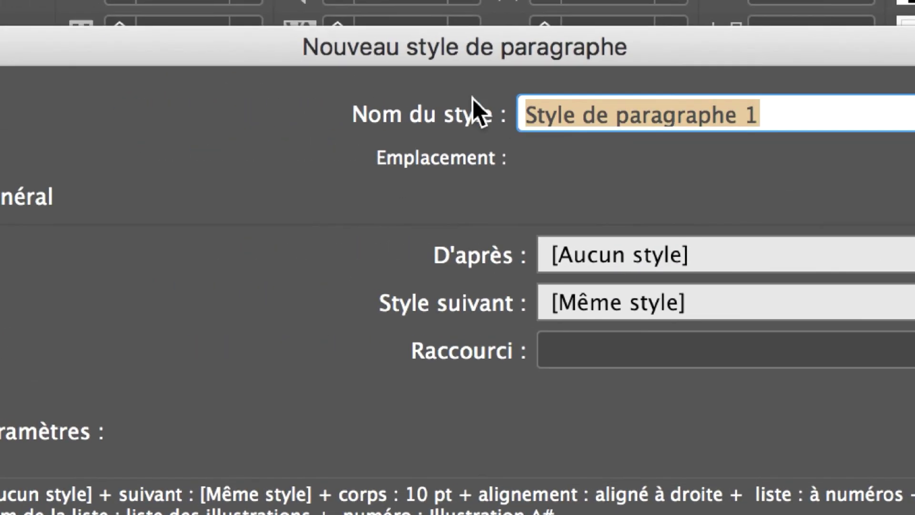
key(BackSpace)
text(légende des )
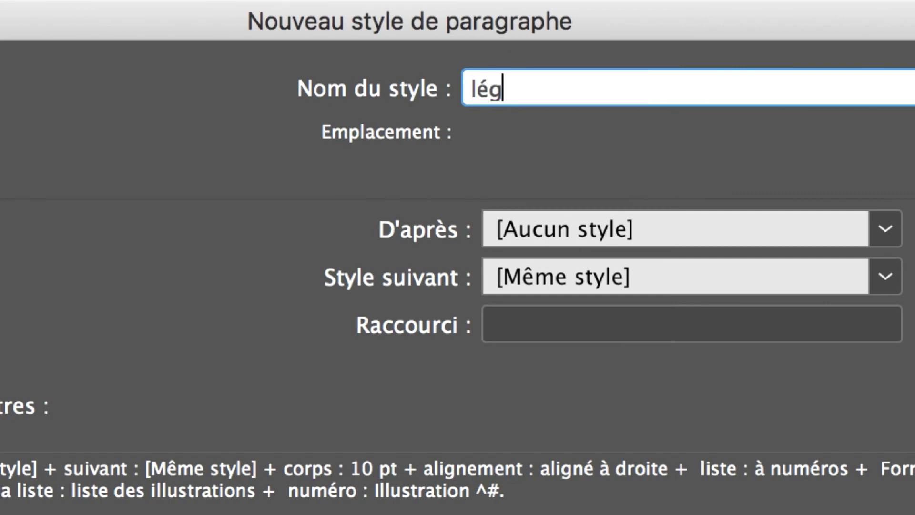
text(illustrations)
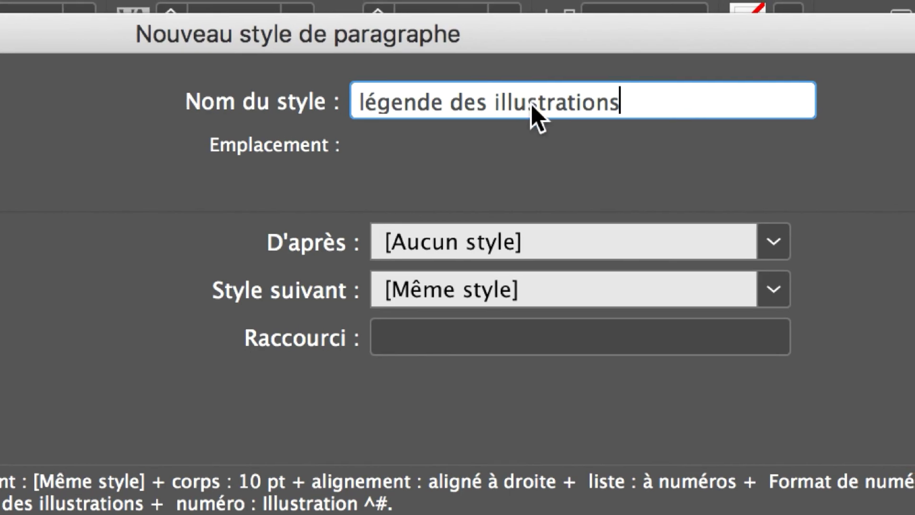
triple_click(652, 103)
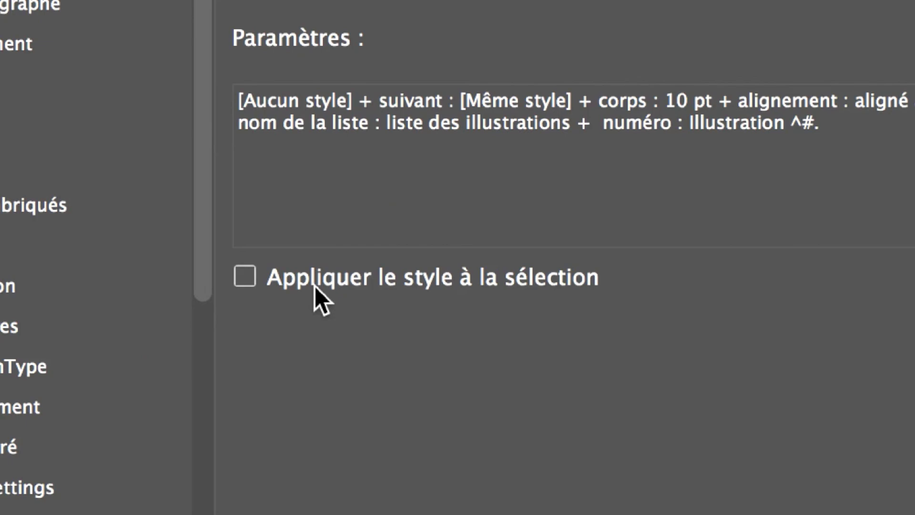
click(329, 287)
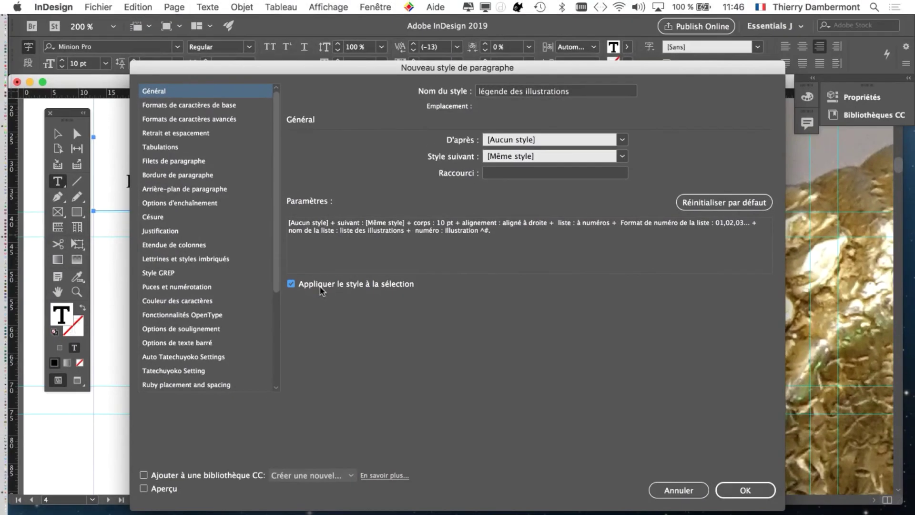
key(Return)
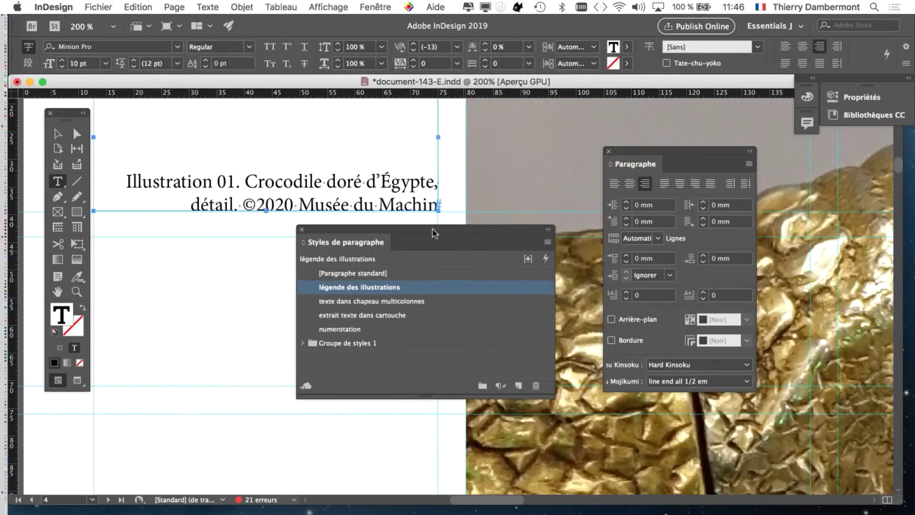
Step: Correct the caption style's name to "légendes des illustrations"
drag(477, 247, 565, 129)
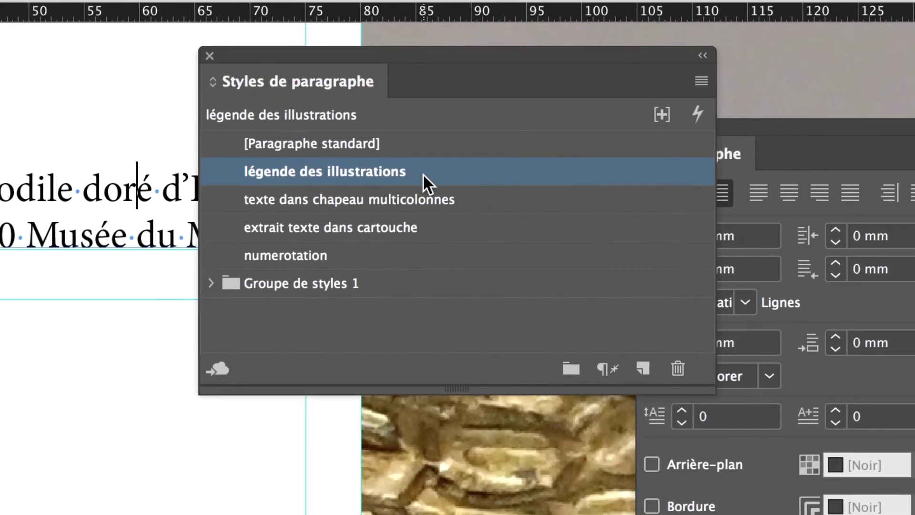
double_click(411, 175)
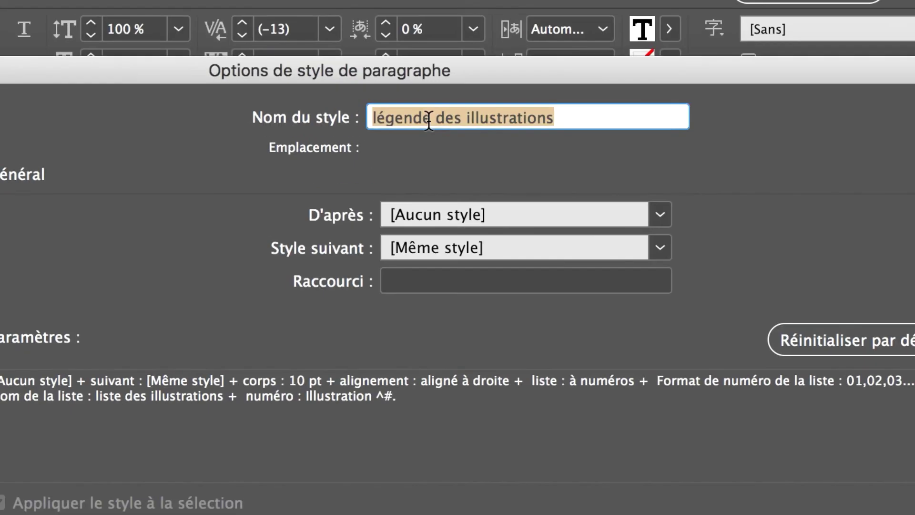
click(428, 118)
text(s)
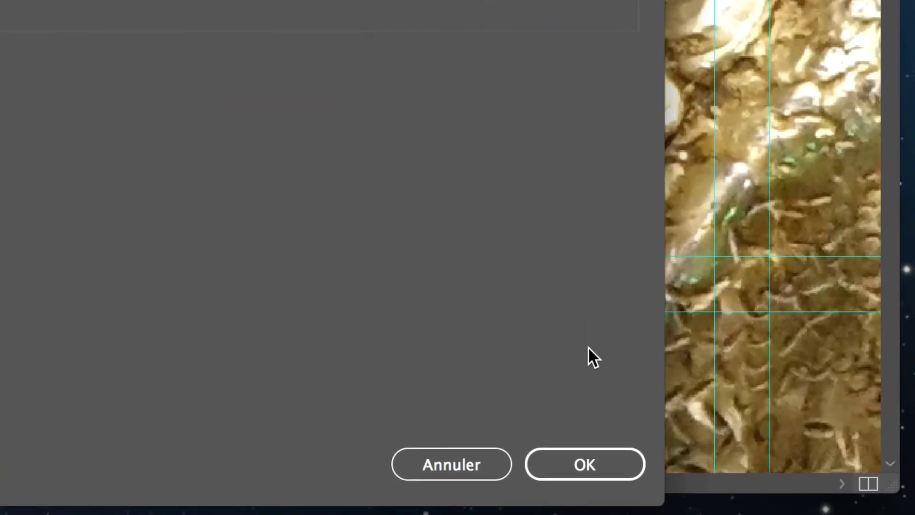
click(591, 461)
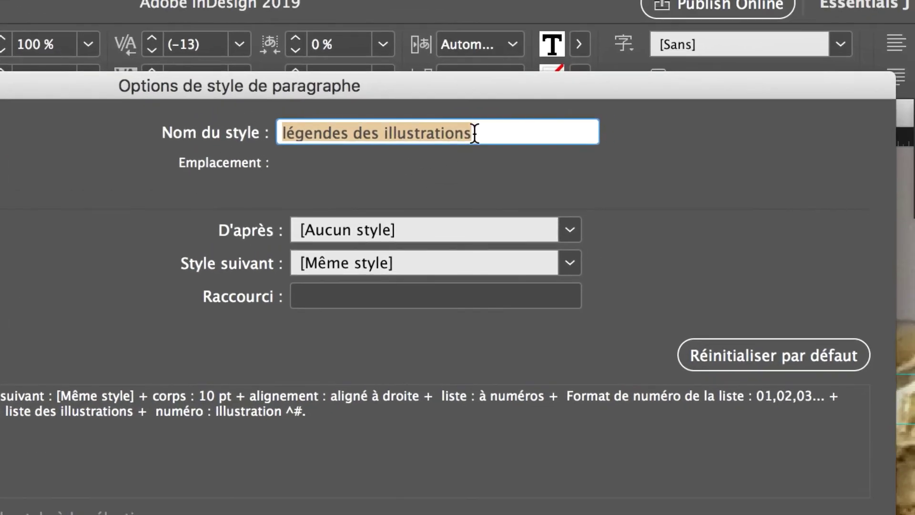
Step: Extend the caption style's name to "légendes des illustrations – ALIGNÉ A DROITE" and keep the styles list clear of the caption
click(473, 131)
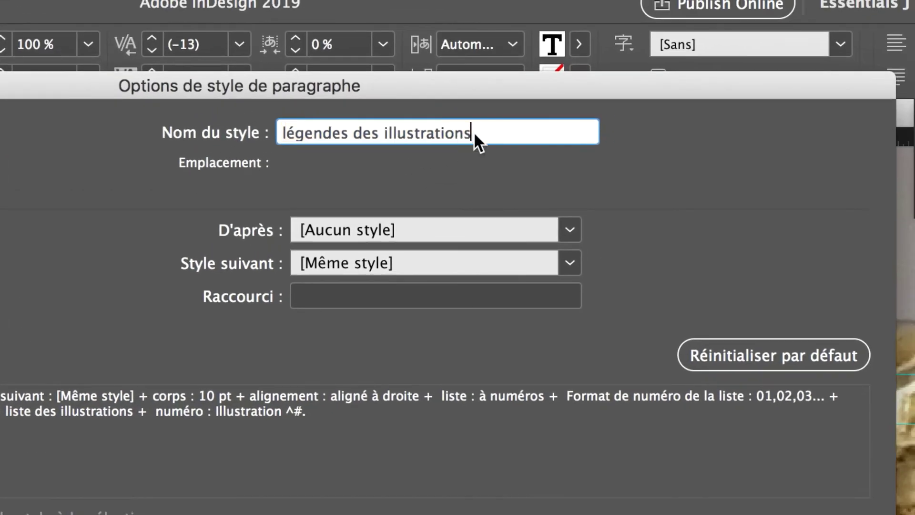
text(– ALIGNÉ A DROITE)
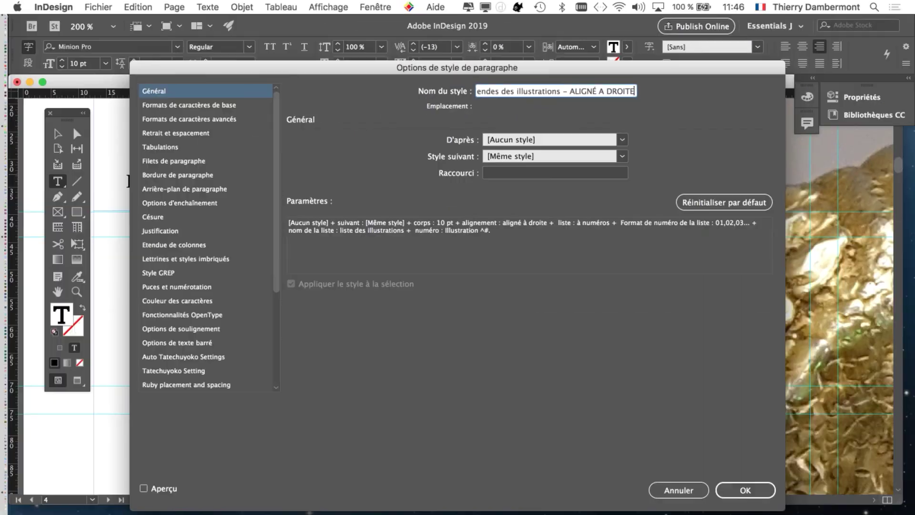
key(Return)
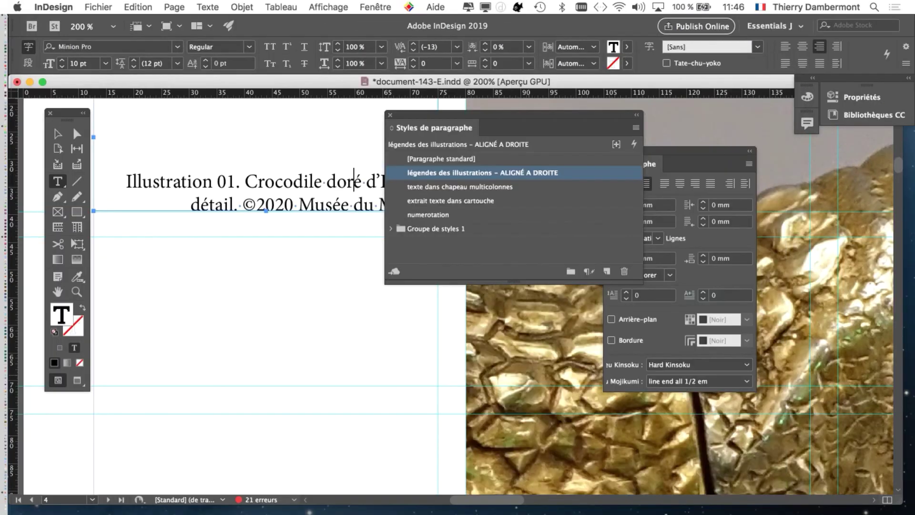
drag(477, 114, 543, 113)
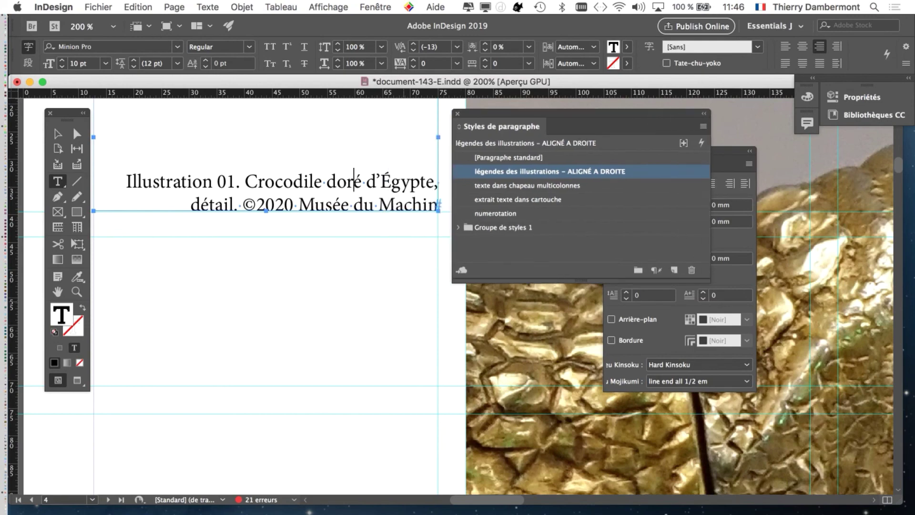
Step: Examine the spread of pages 4 and 5 for the remaining images and empty caption frames, with the paragraph settings hidden
key(super+minus)
key(super+minus)
key(super+minus)
key(super+minus)
scroll(386, 259, down, 5)
scroll(386, 259, right, 5)
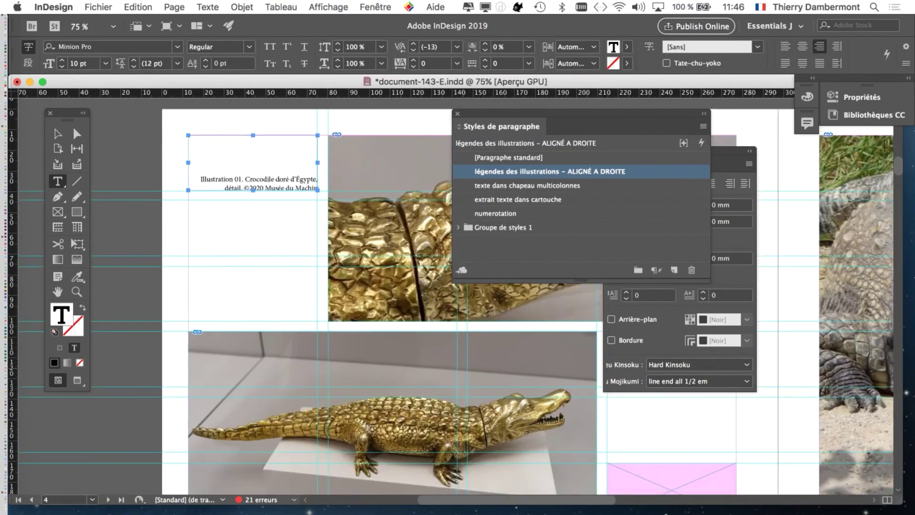
scroll(590, 433, down, 3)
scroll(590, 433, right, 2)
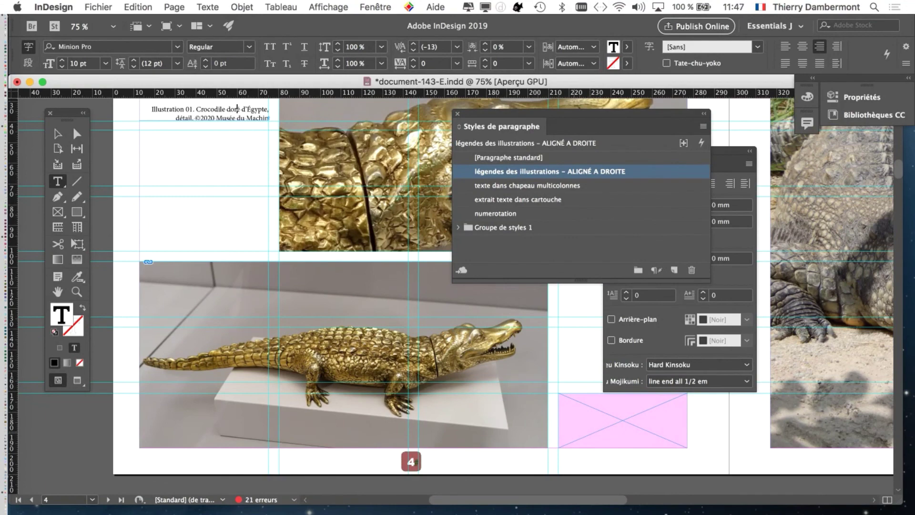
key(super+minus)
scroll(458, 286, right, 5)
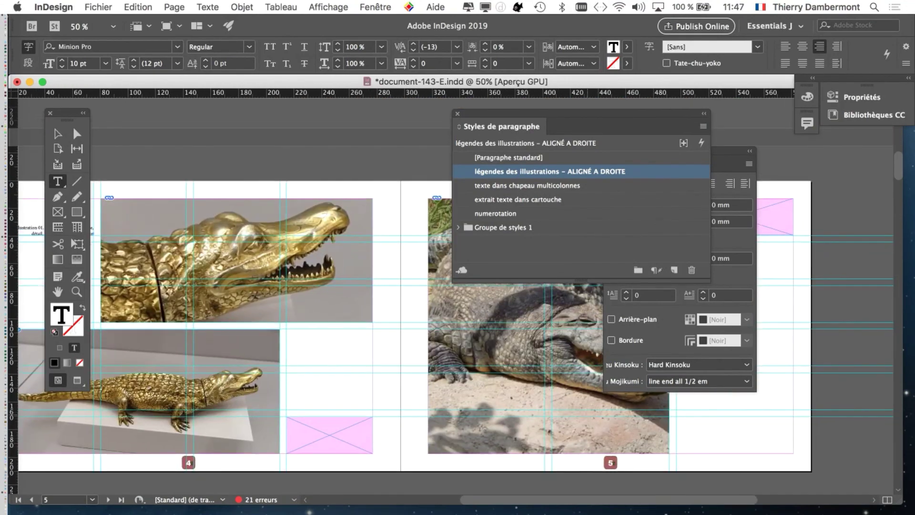
drag(572, 114, 397, 108)
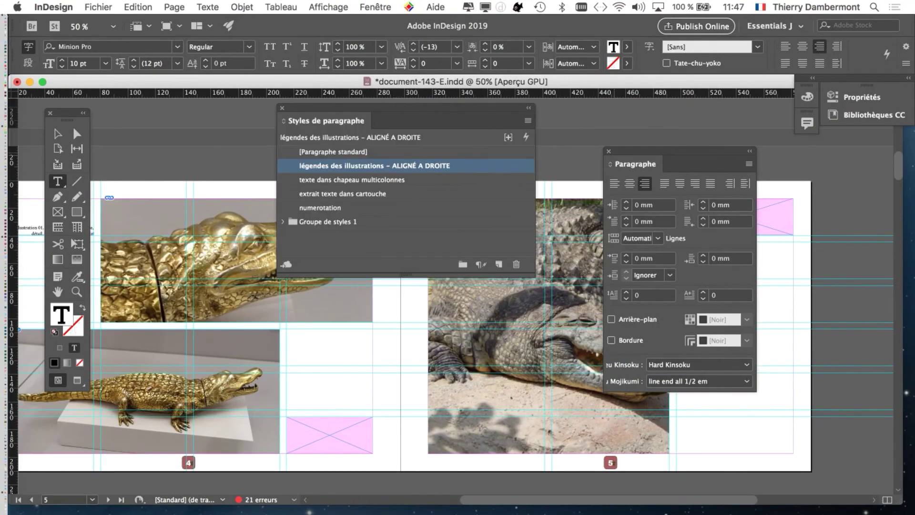
key(super+alt+t)
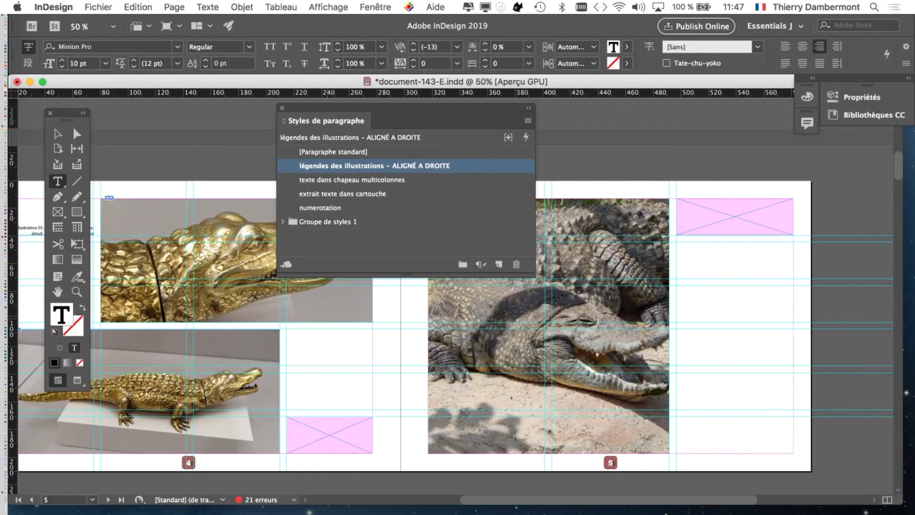
Step: Return to the crocodile caption on page 4 and display its paragraph settings just below the text
scroll(209, 313, up, 4)
scroll(209, 314, left, 6)
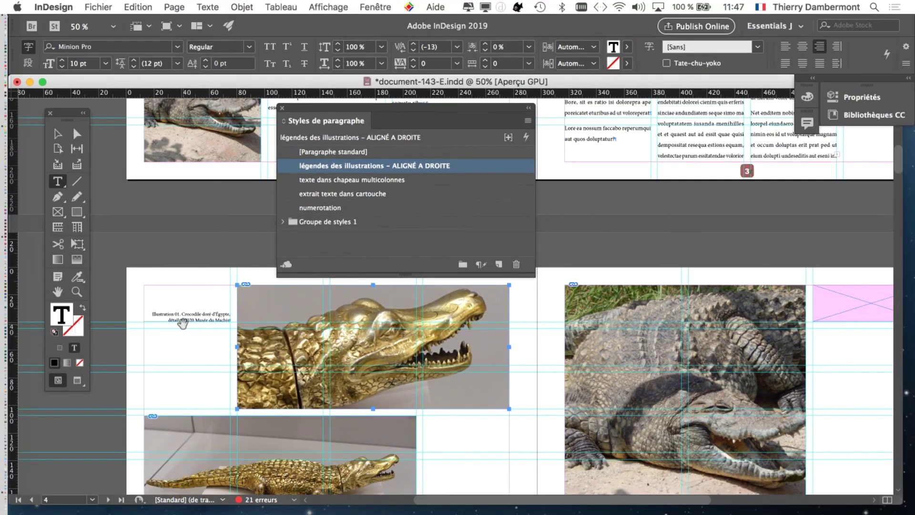
key(super+1)
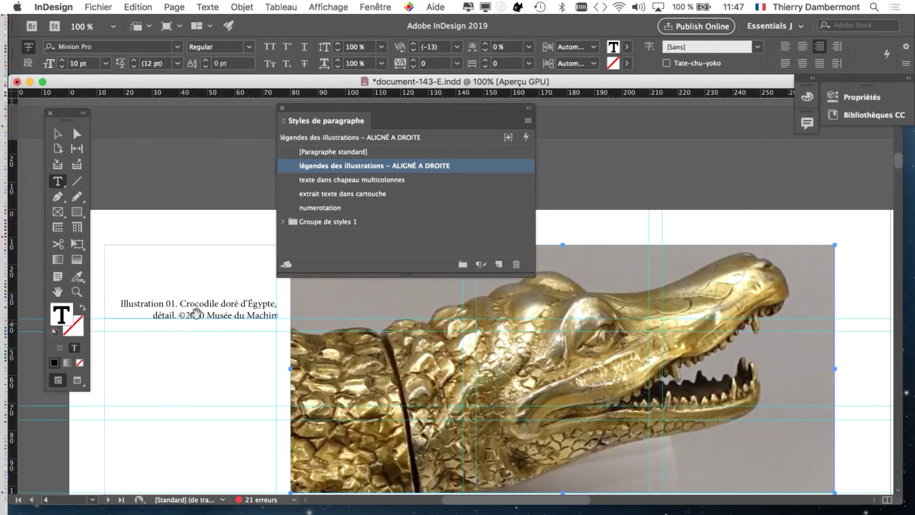
key(super+=)
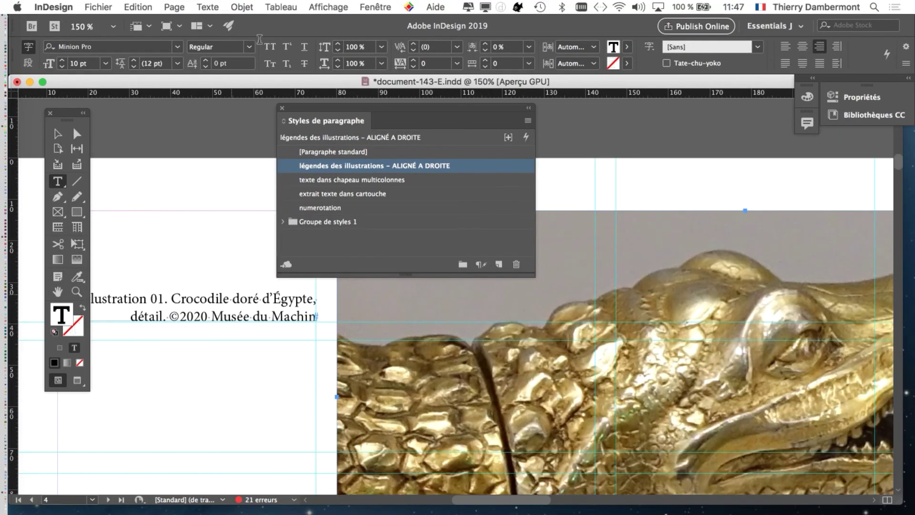
click(206, 7)
click(224, 84)
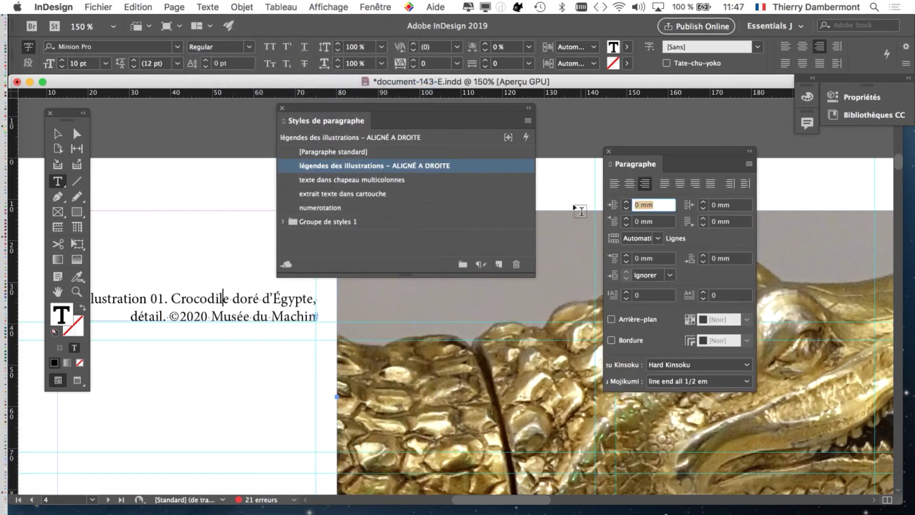
drag(650, 150, 194, 326)
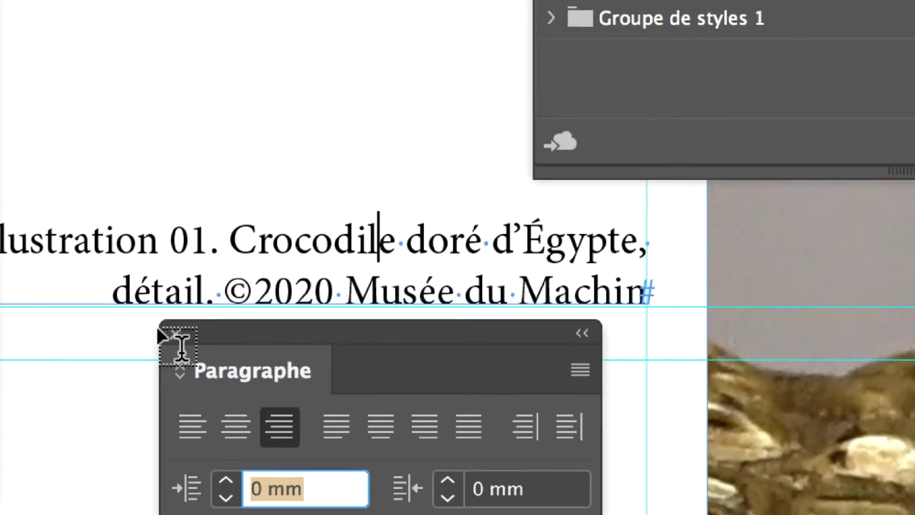
Step: Hide the paragraph settings and check the full name in the options of the "légendes des illustrations – ALIGNÉ A DROITE" paragraph style
click(161, 331)
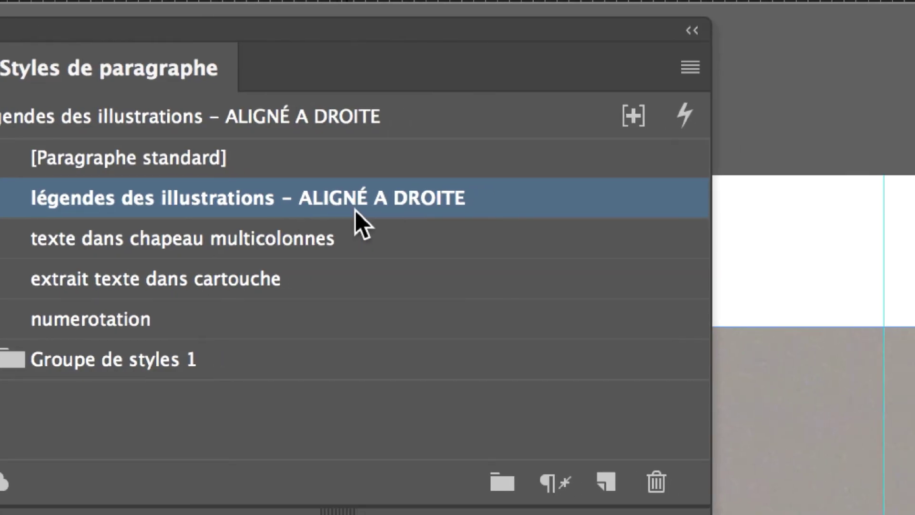
double_click(524, 203)
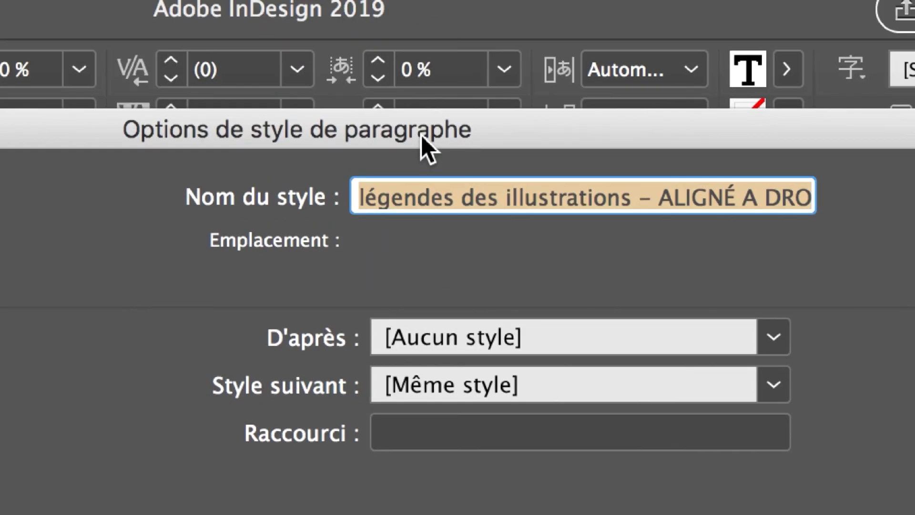
click(634, 195)
drag(634, 196, 914, 221)
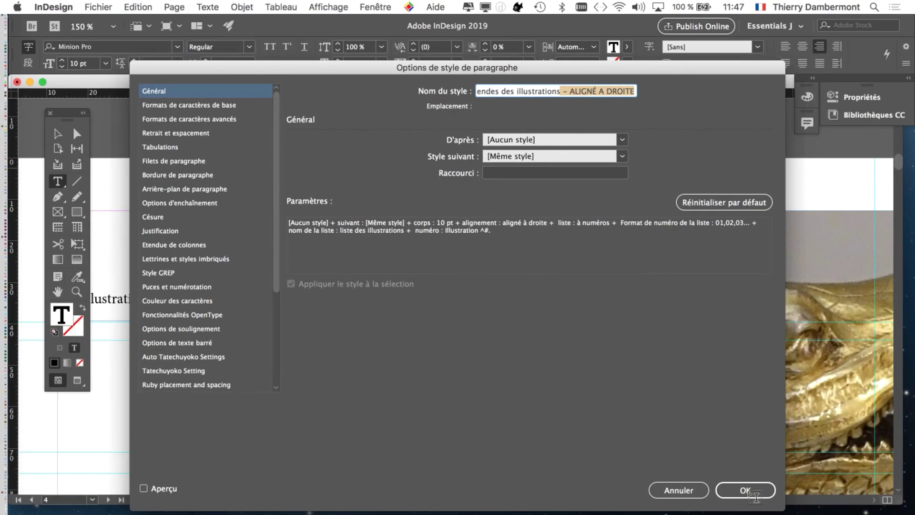
click(746, 490)
Step: Save the document as a new version named document-143-F.indd in the folder "Dossier document-143-B"
key(super+minus)
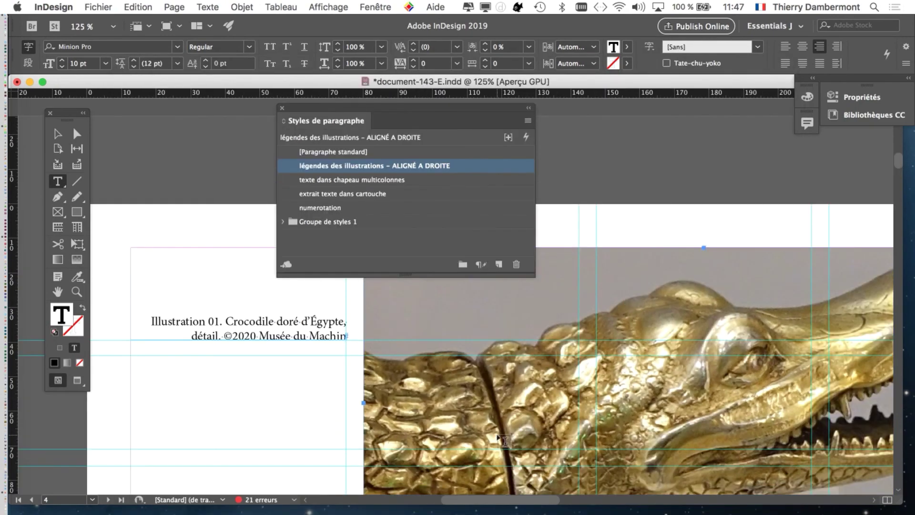
click(102, 6)
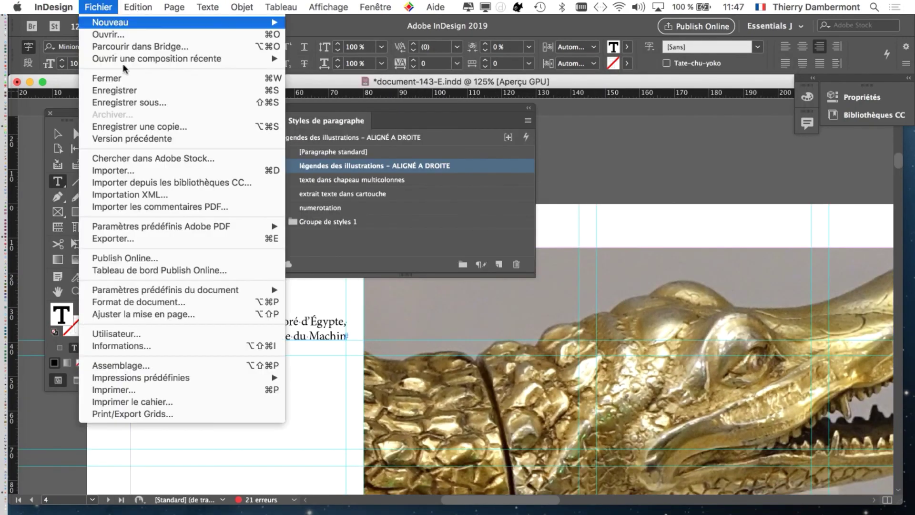
click(150, 102)
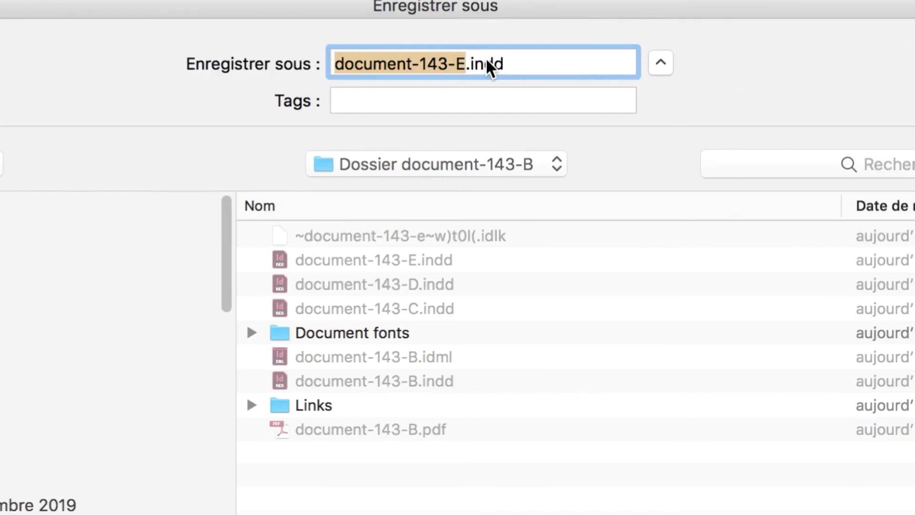
click(466, 64)
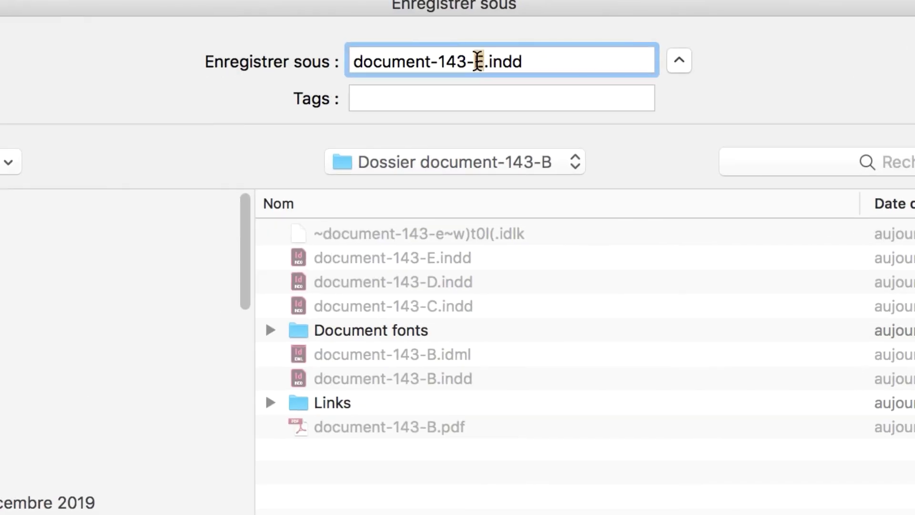
key(BackSpace)
text(F)
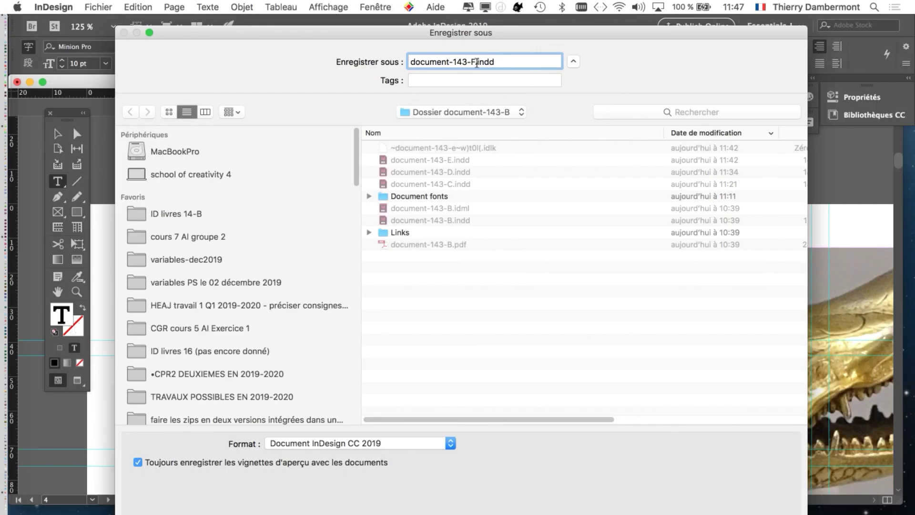